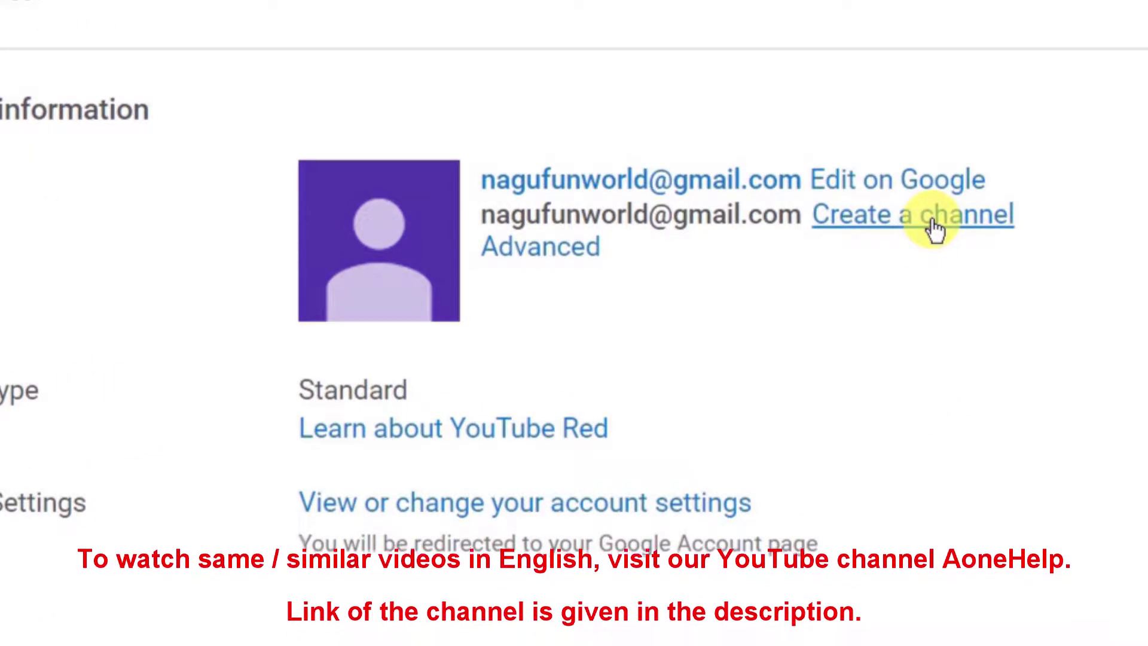
- Add an Analytics widget to the Creator Studio dashboard and move it into the right column
left_click(1093, 79)
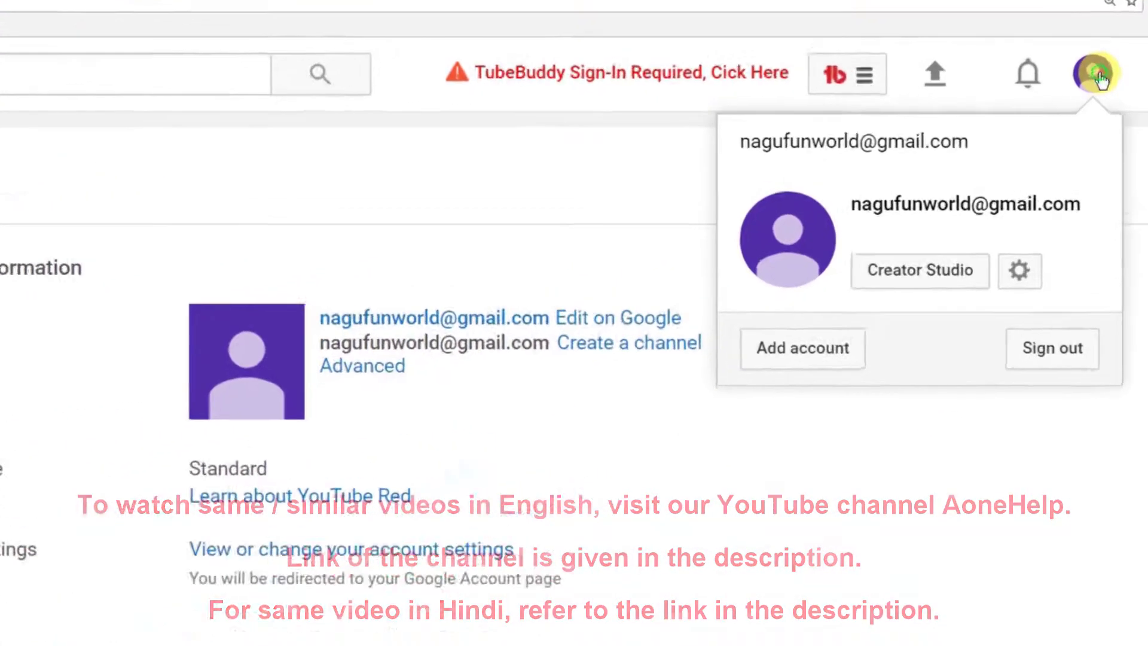
left_click(900, 282)
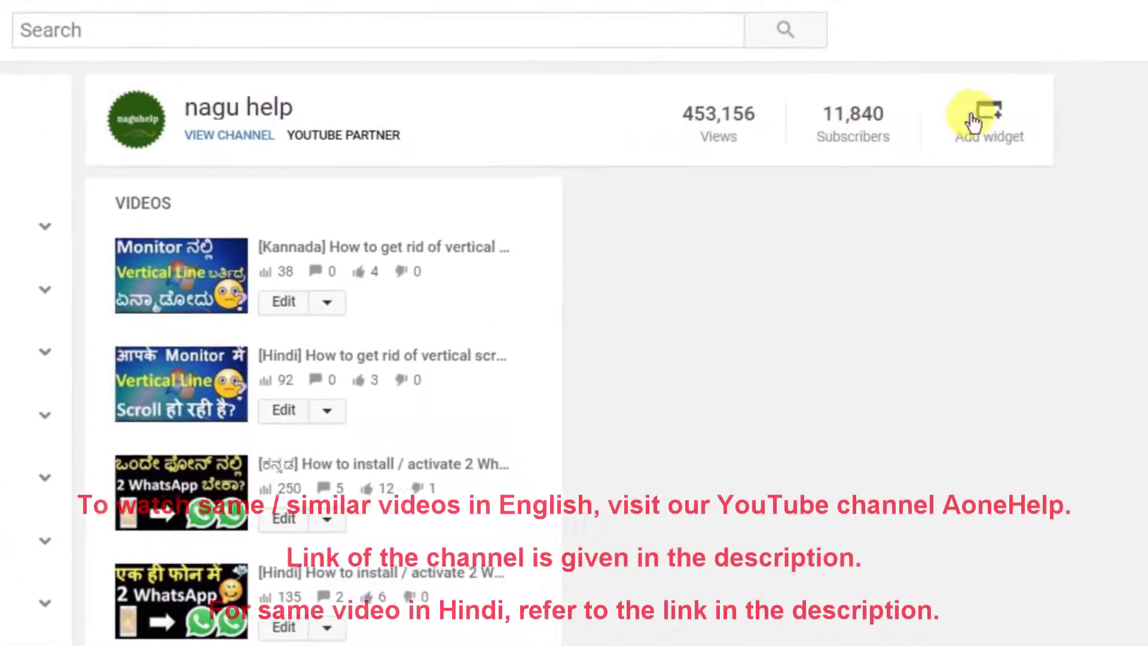
left_click(978, 118)
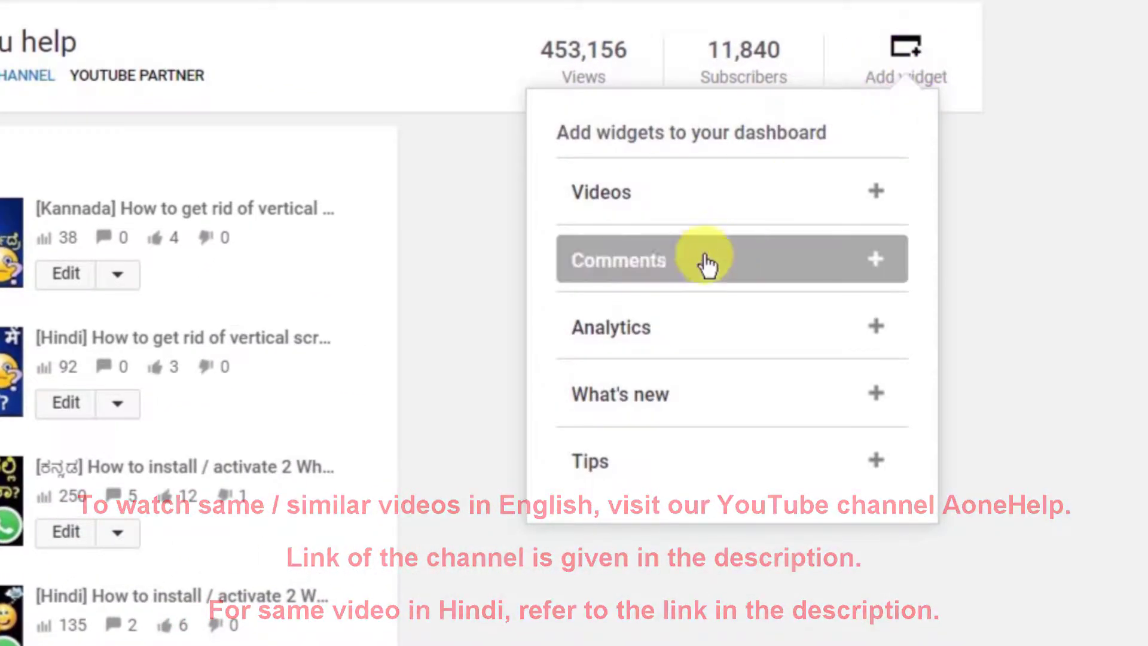
left_click(621, 334)
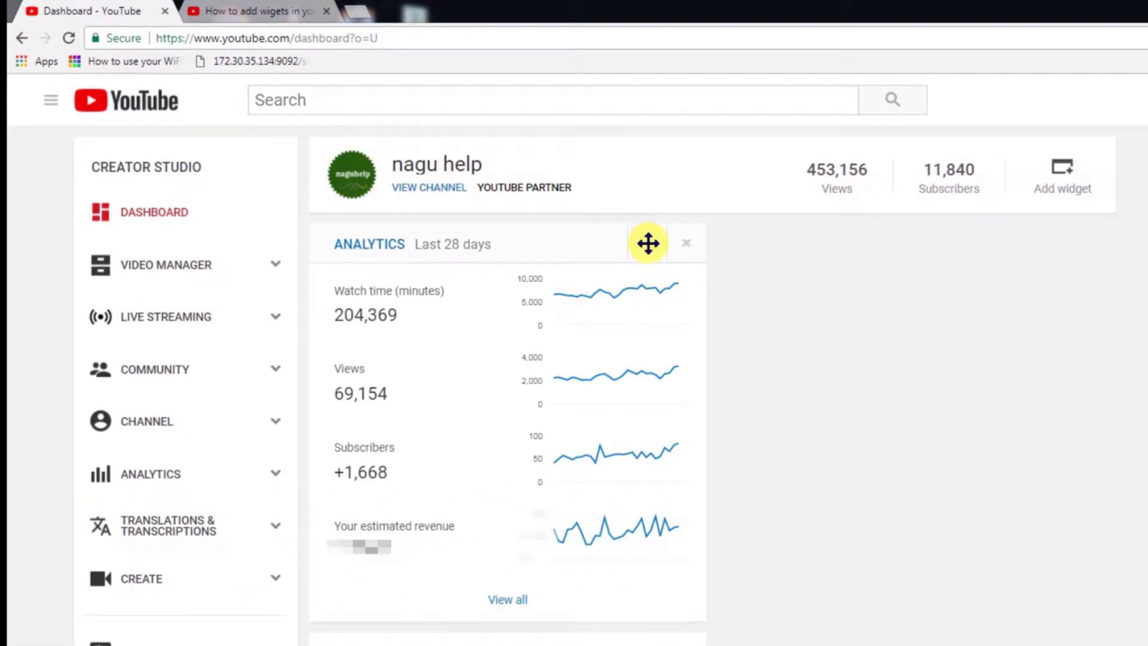
left_click_drag(648, 241, 1079, 249)
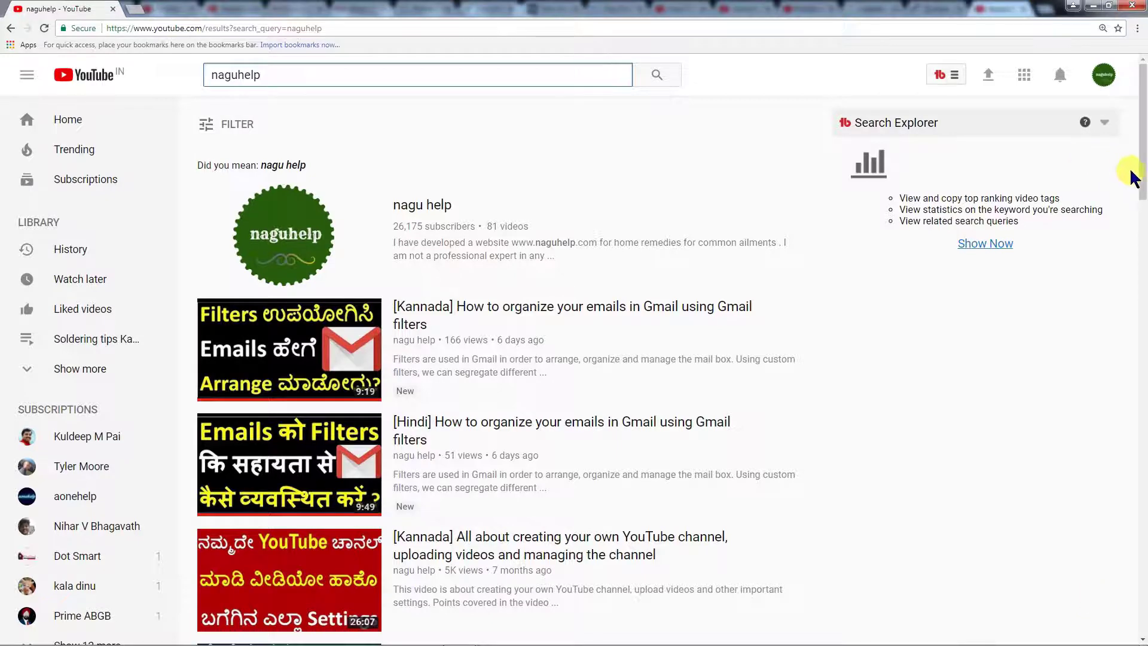
left_click_drag(1143, 186, 1136, 346)
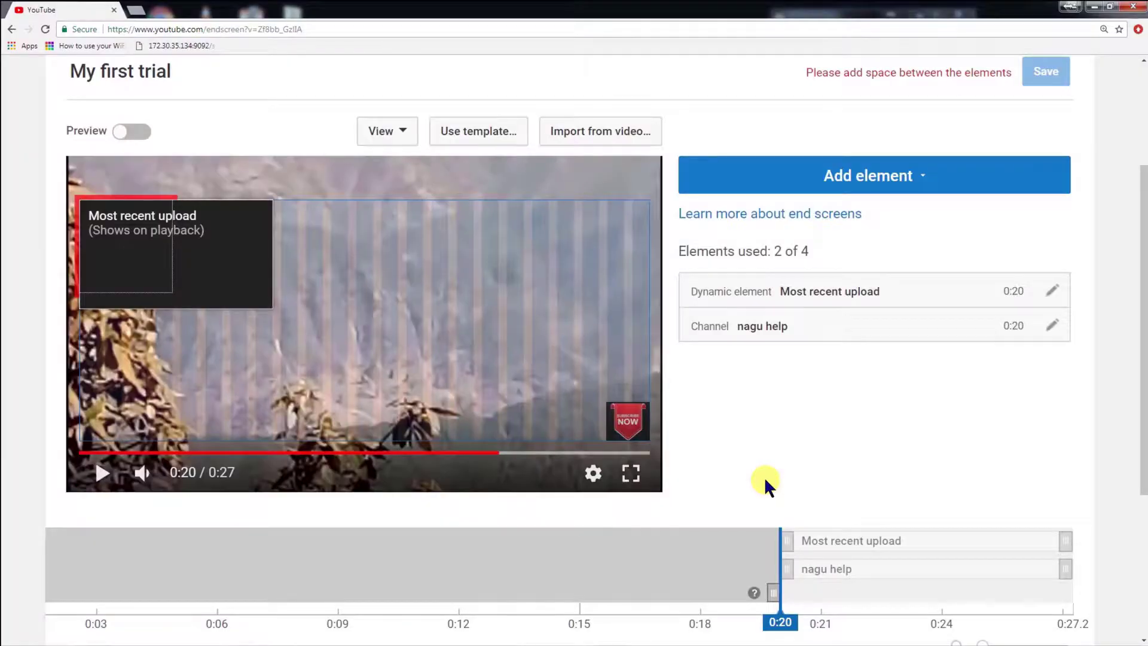
- Move the channel element lower and place the Best for viewer element at the video's top-right
left_click_drag(154, 266, 146, 390)
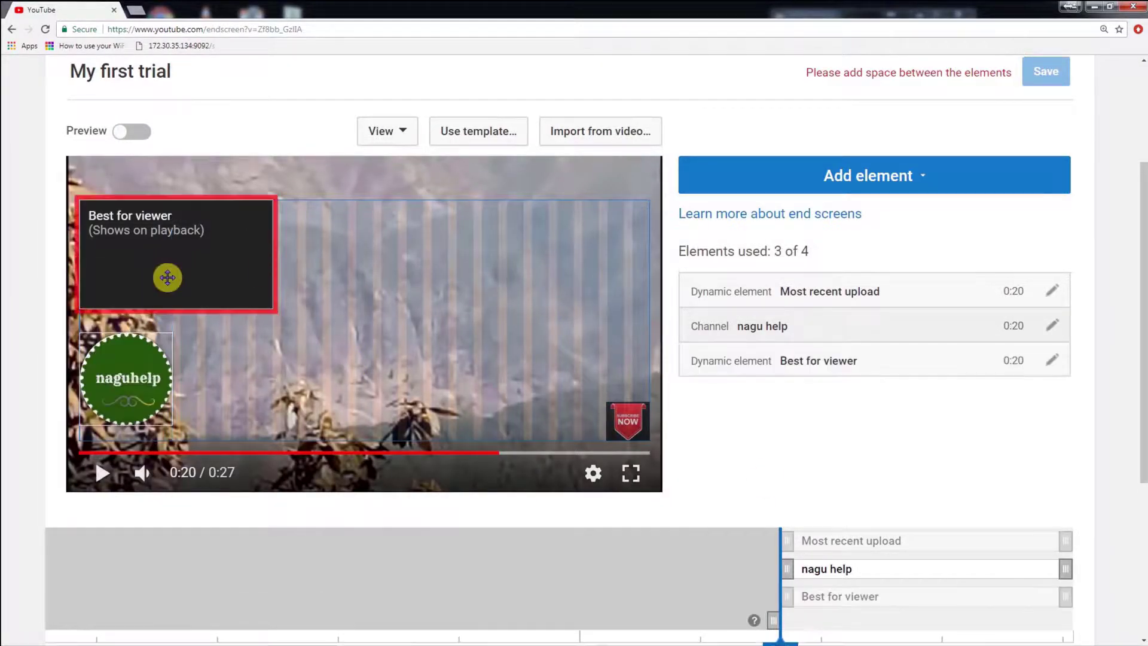
left_click_drag(167, 277, 525, 279)
left_click(464, 358)
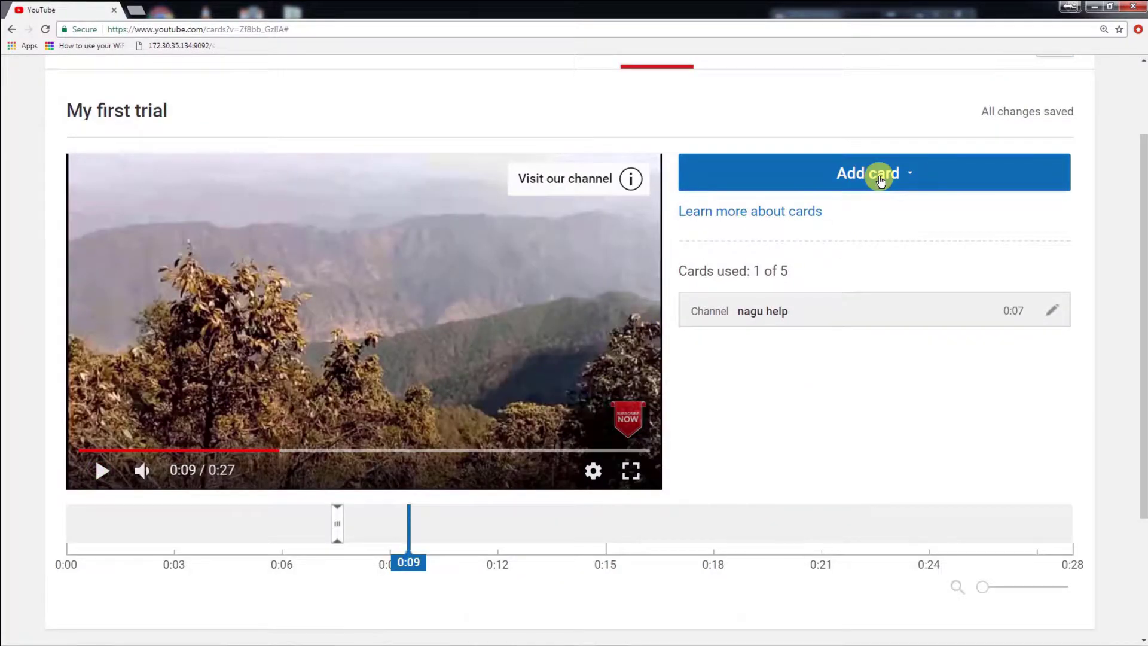
- Add a video card from the pasted video link and make it appear slightly later
left_click(880, 174)
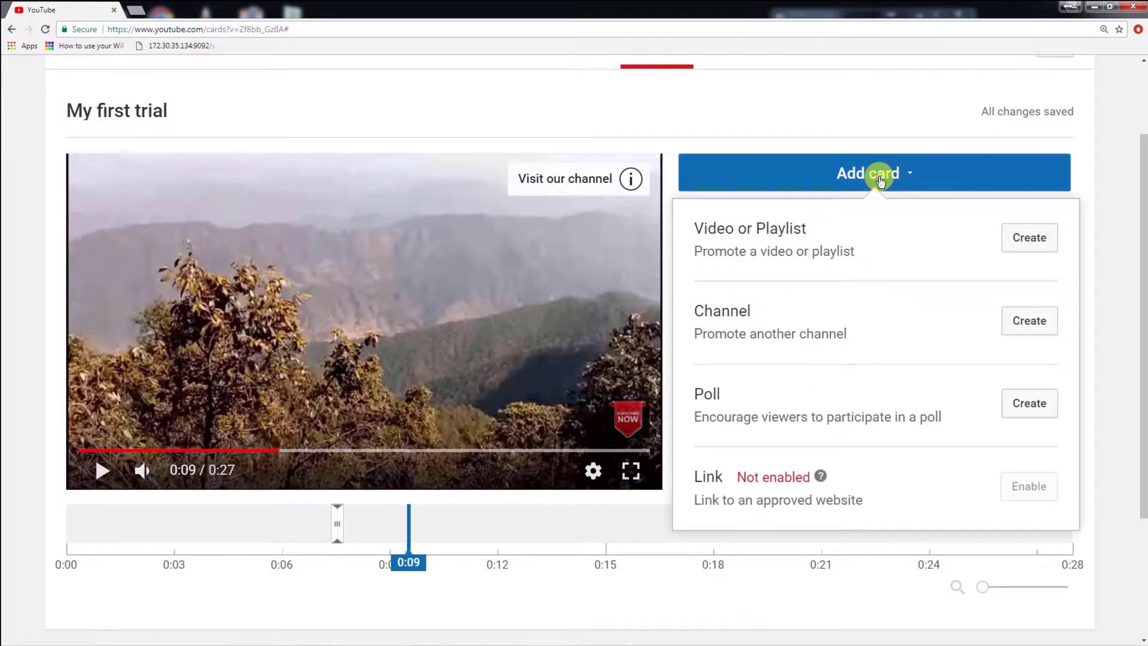
left_click(1026, 239)
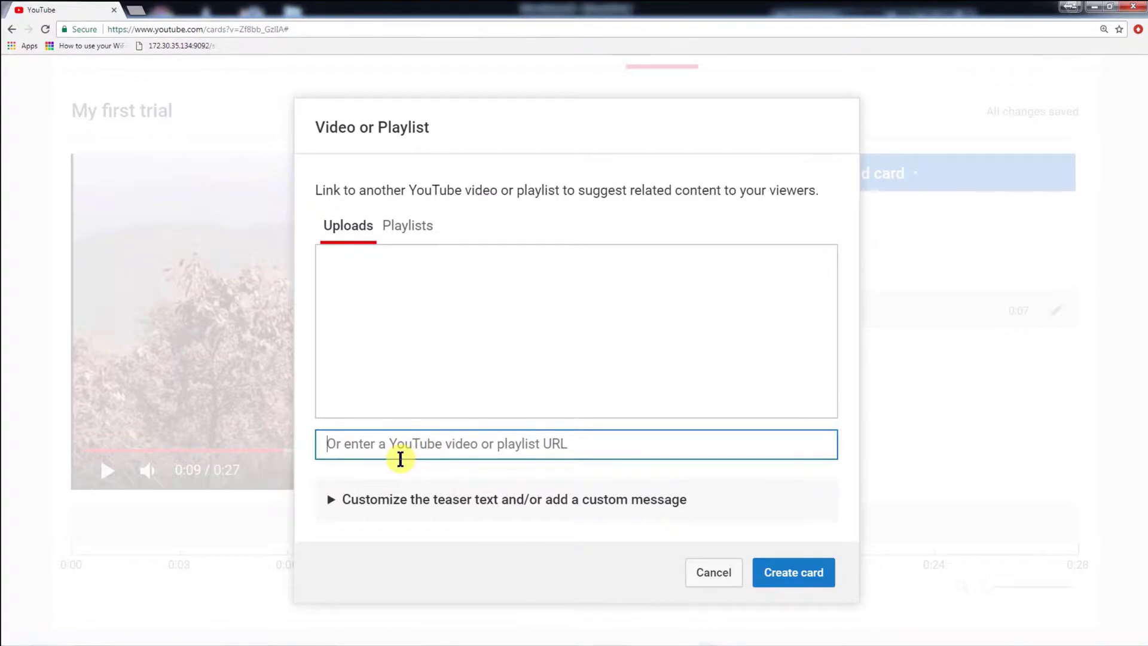
type("https://youtu.be/zT4YuquI81M")
left_click(778, 575)
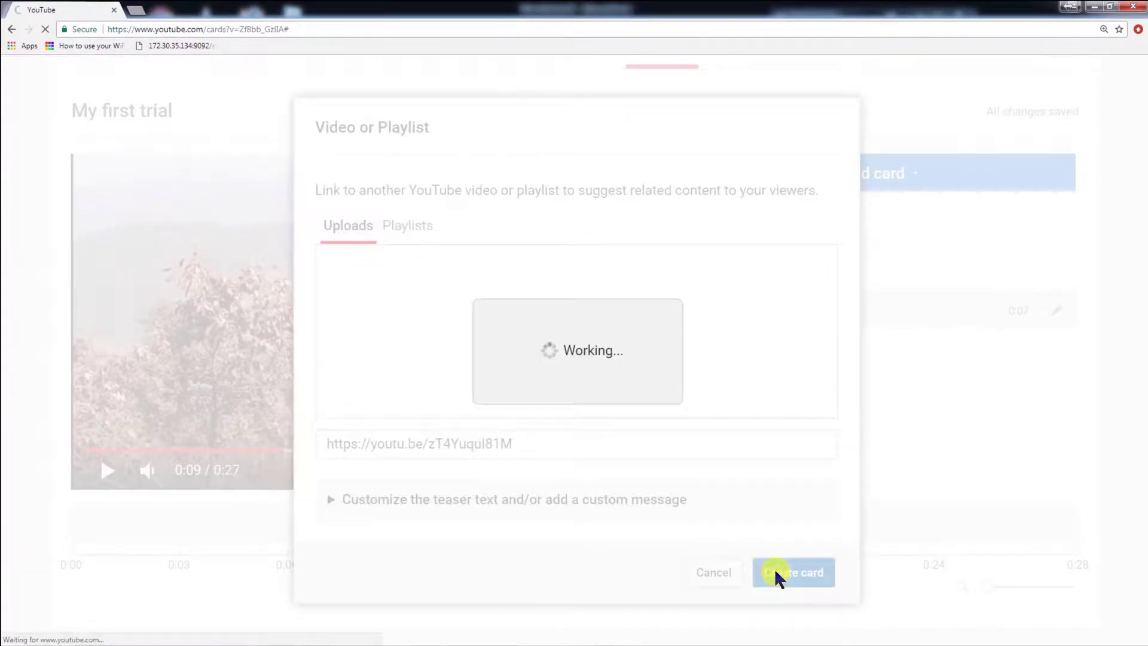
scroll(410, 448, "down", 3)
left_click_drag(431, 453, 450, 452)
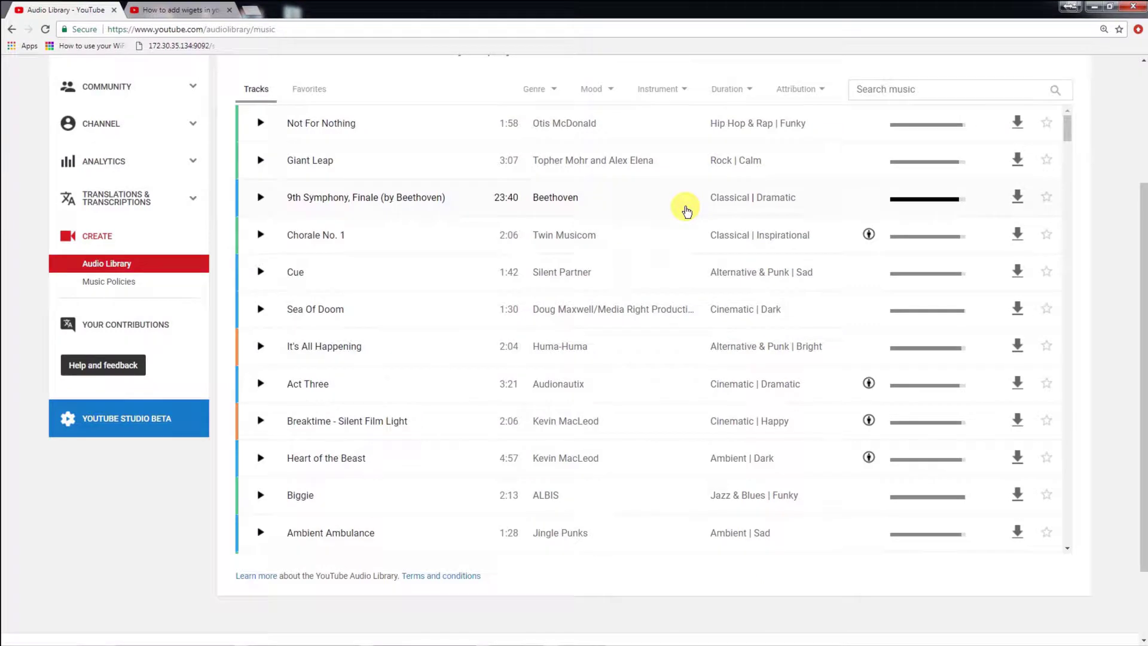
scroll(686, 211, "up", 5)
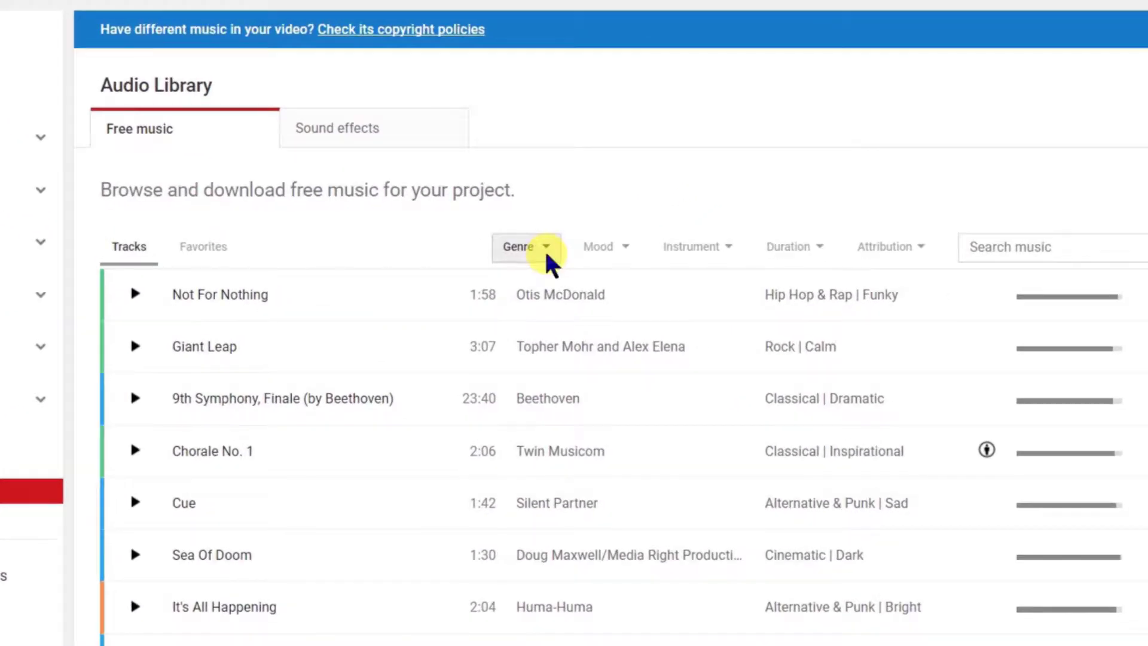
- Open the Audio Library's Genre filter to browse the music genres
left_click(547, 251)
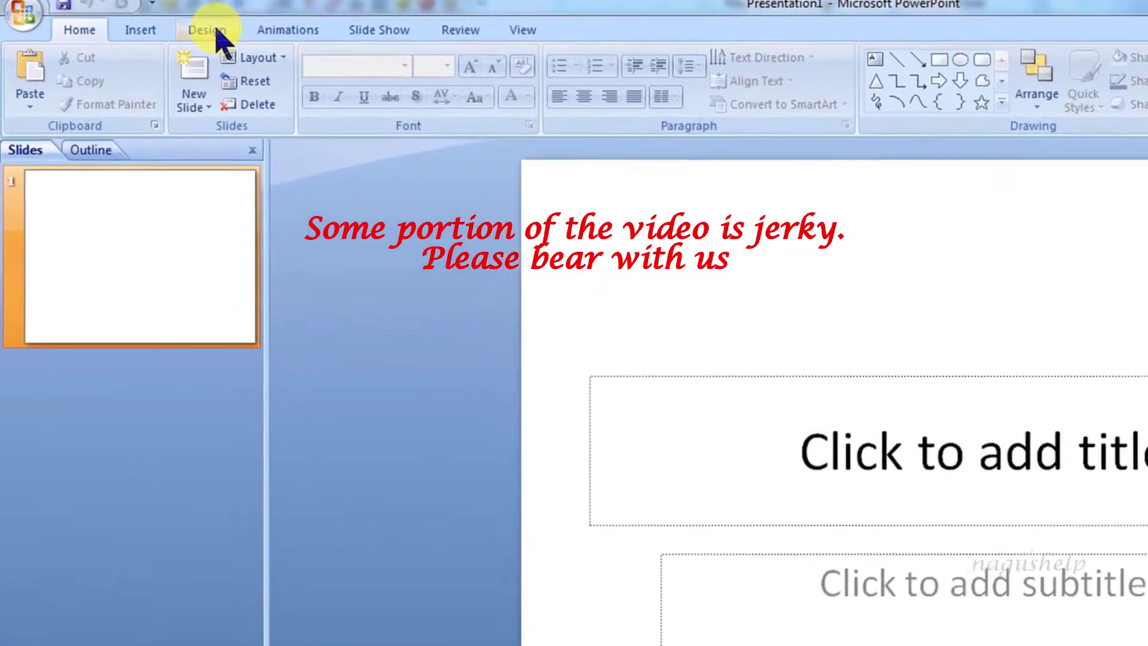
- Change the slide size to On-screen Show (16:9) in Page Setup
left_click(210, 30)
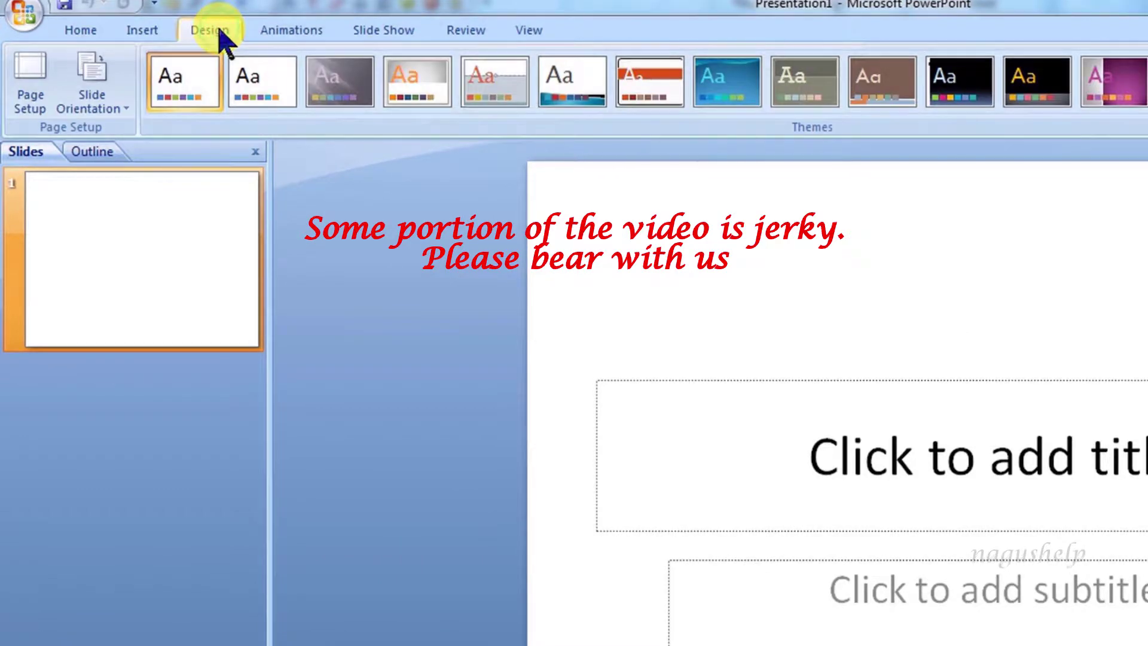
left_click(37, 102)
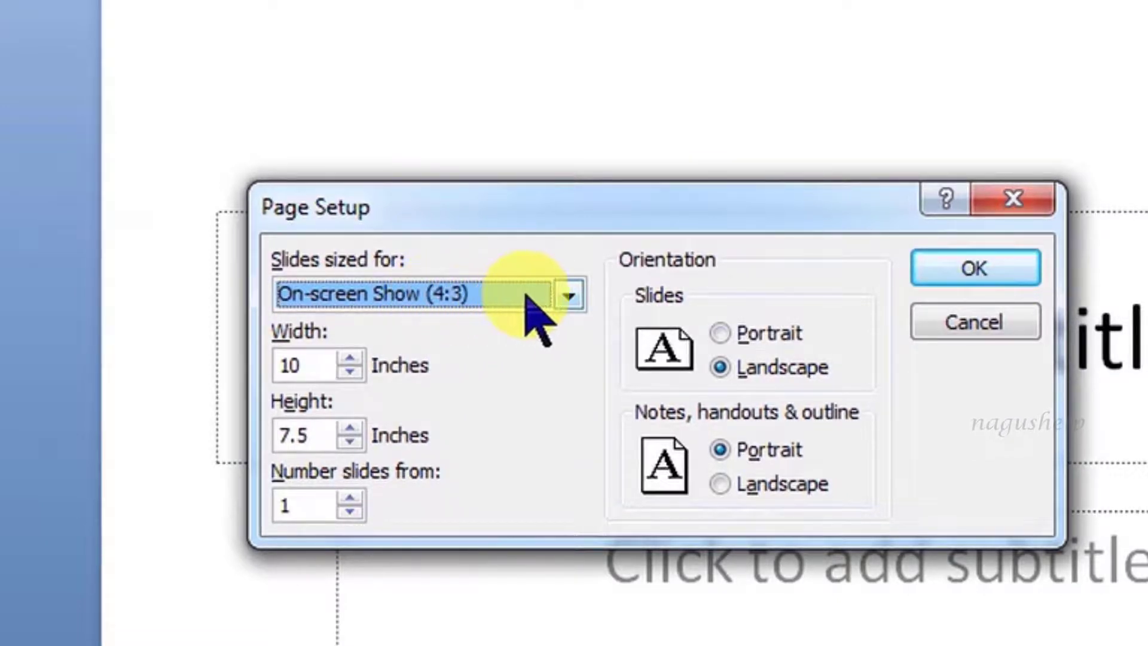
left_click(568, 295)
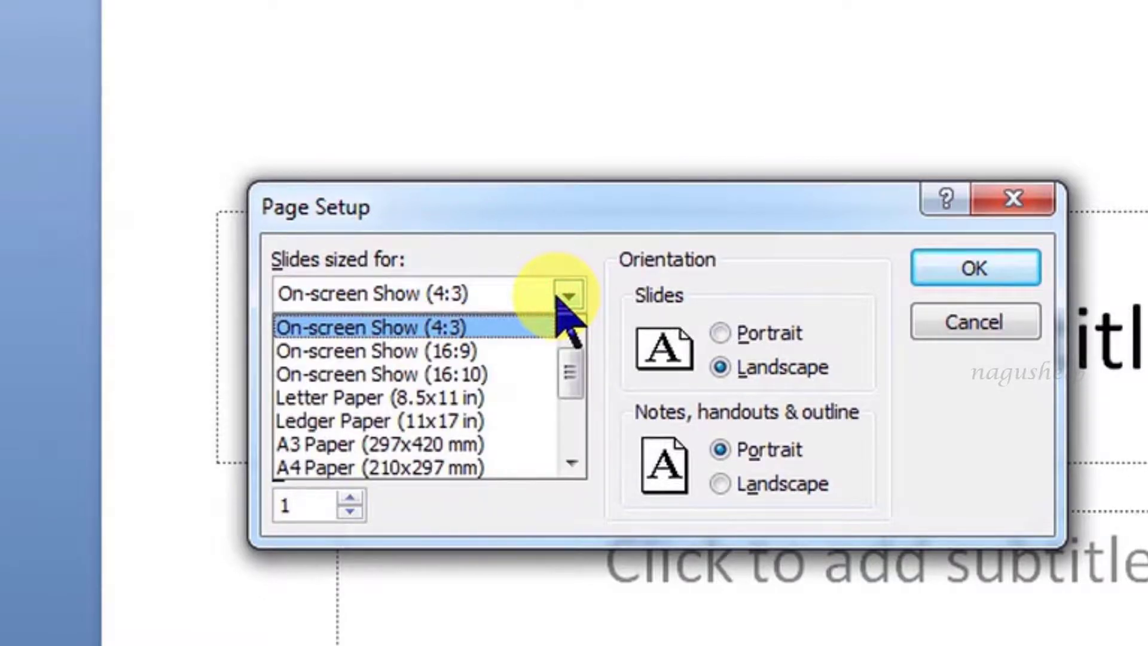
left_click(498, 351)
left_click(943, 274)
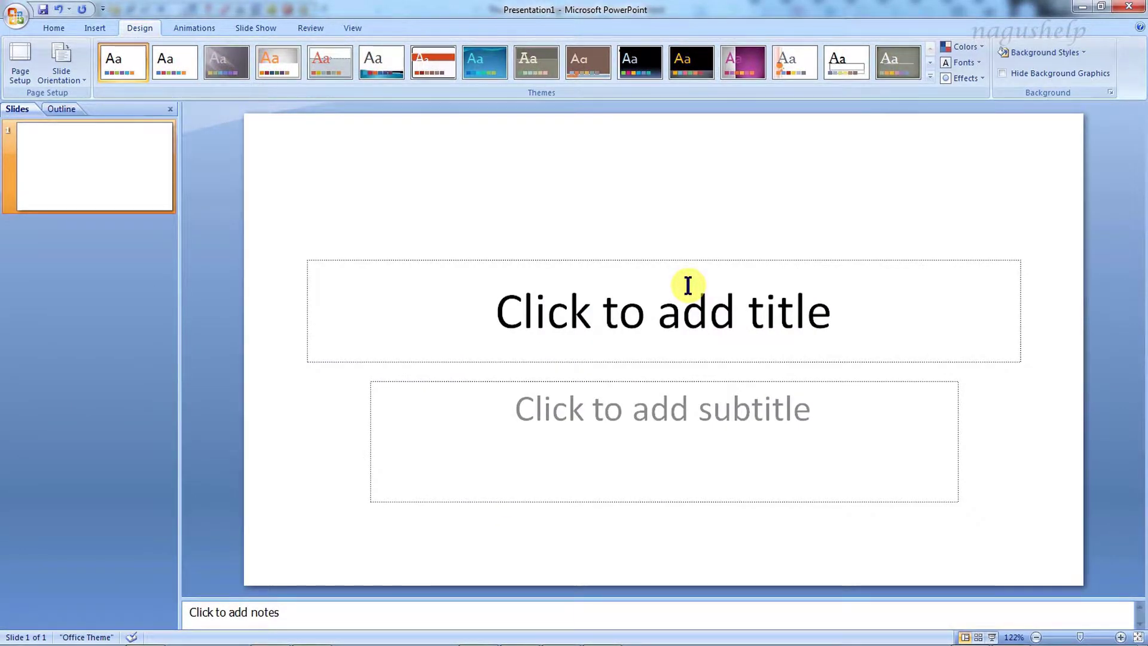
- Cut the title placeholder and drag the subtitle box's corners out to the slide corners
right_click(829, 259)
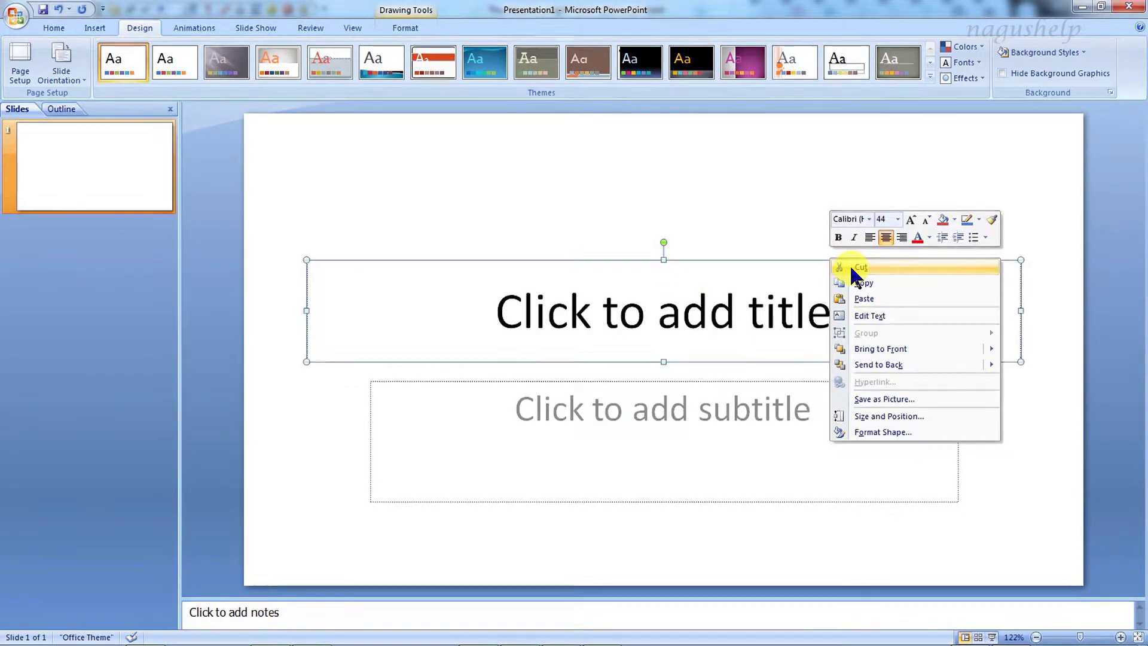
left_click(852, 269)
left_click(653, 393)
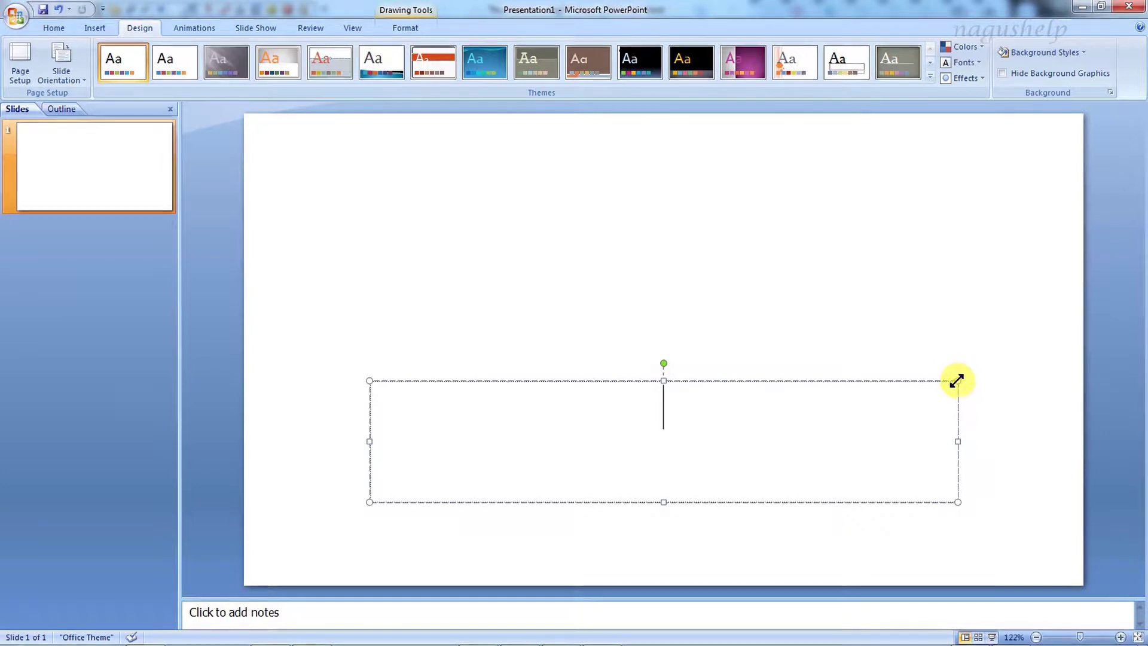
left_click_drag(957, 380, 1078, 113)
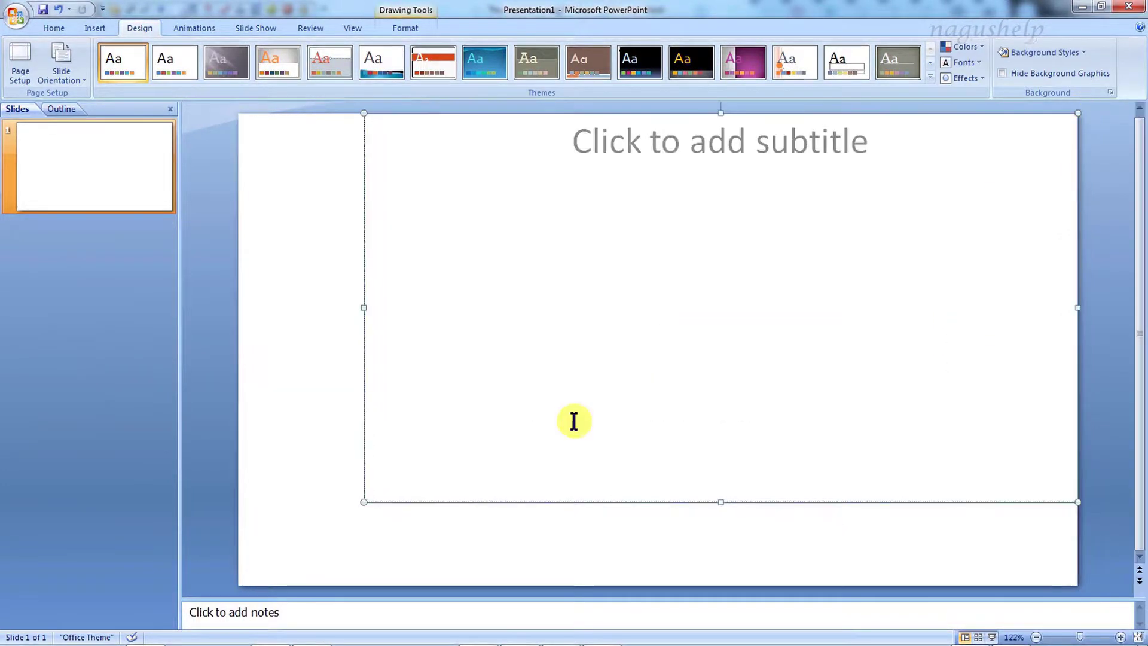
left_click_drag(364, 501, 238, 585)
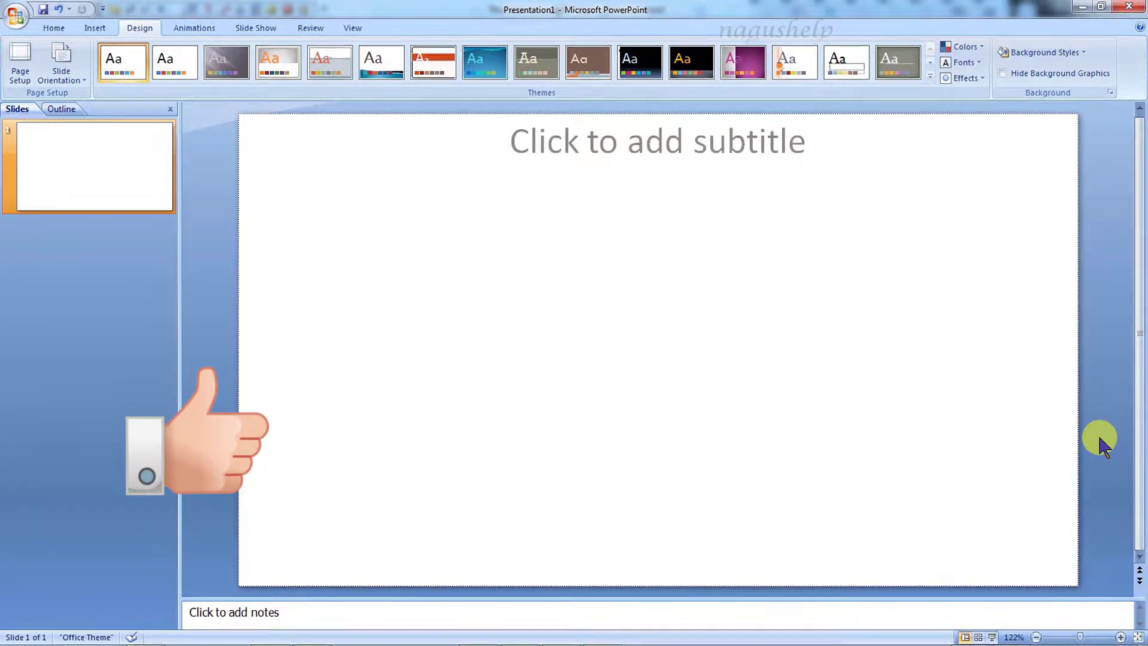
- Give the subtitle box a solid dark red fill with about 56% transparency
right_click(955, 351)
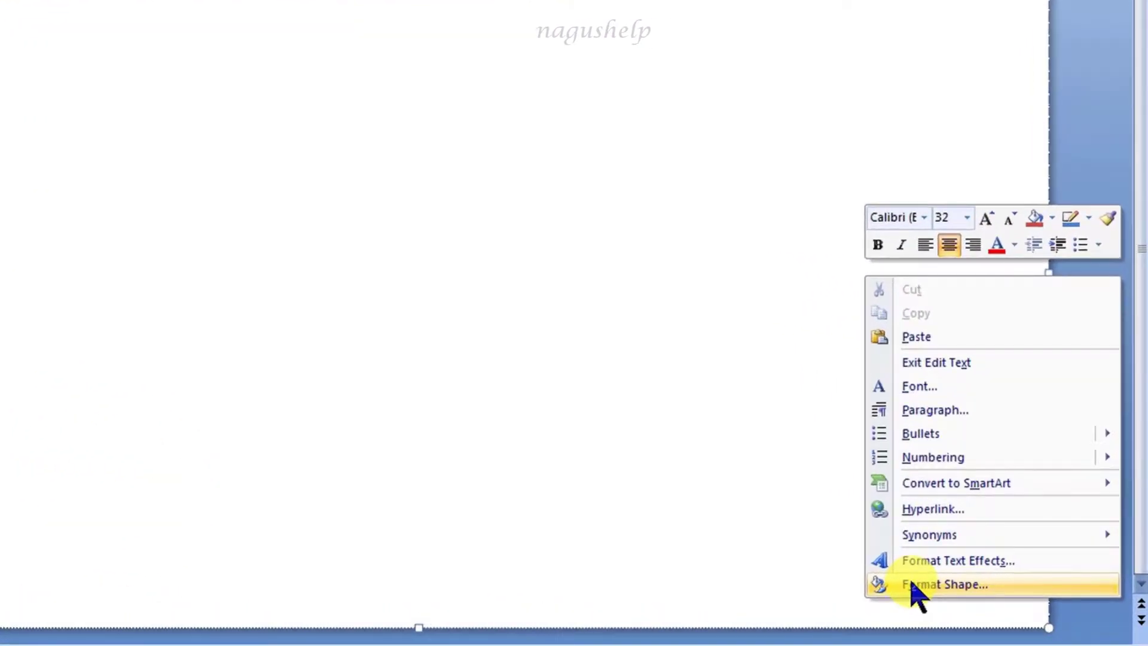
left_click(915, 585)
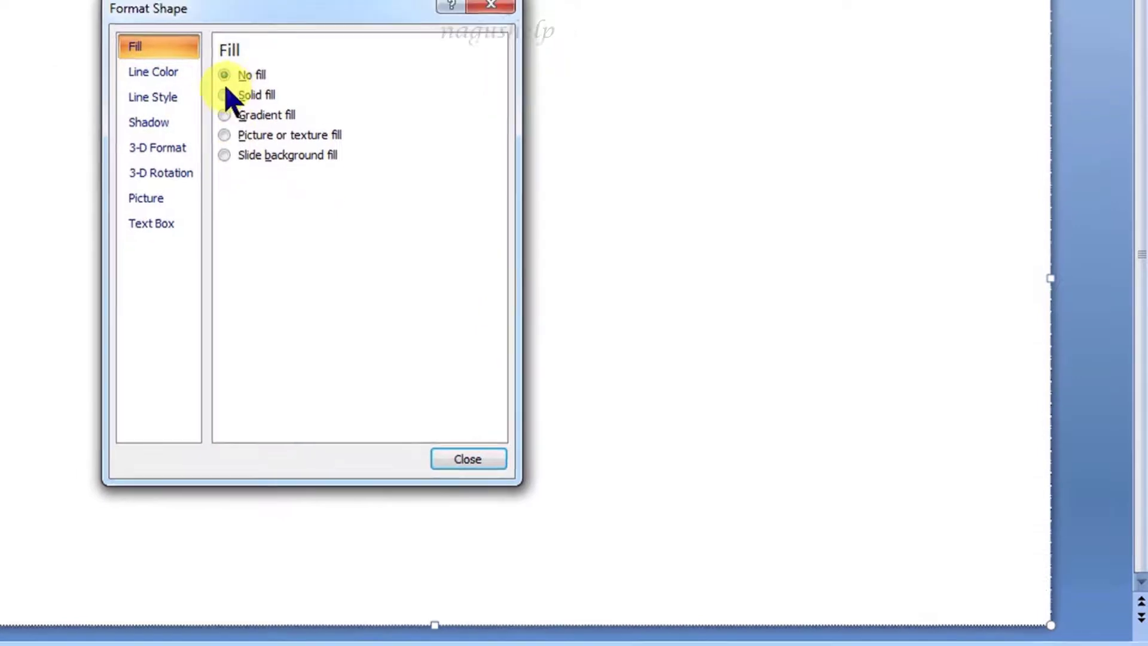
left_click(224, 96)
left_click_drag(581, 173, 203, 171)
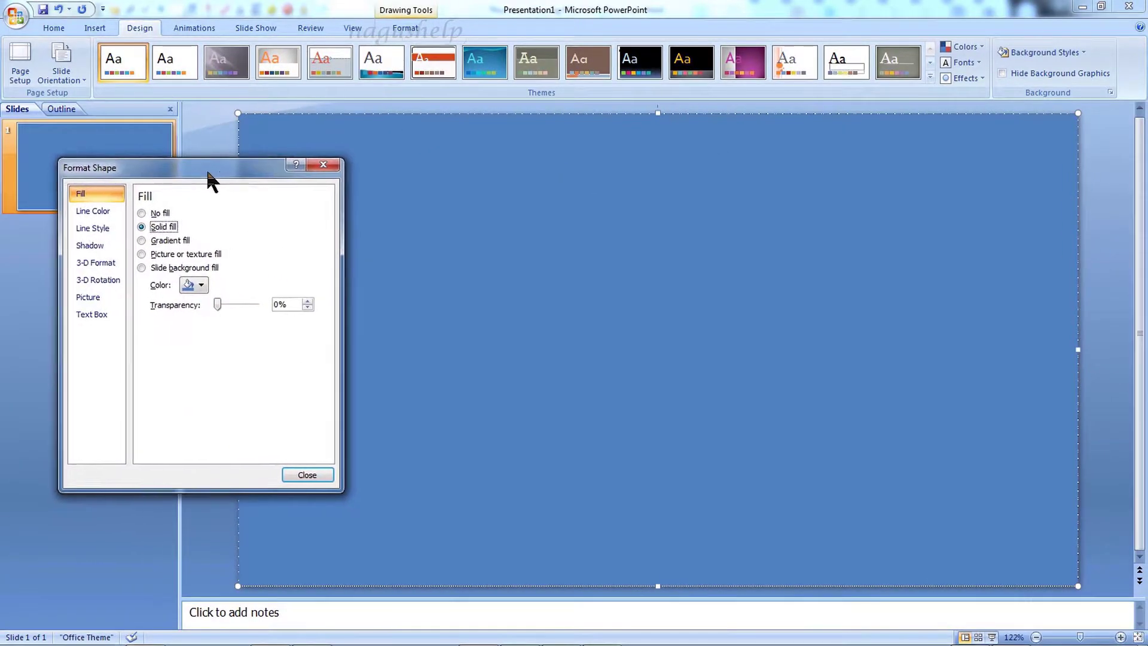
left_click(198, 287)
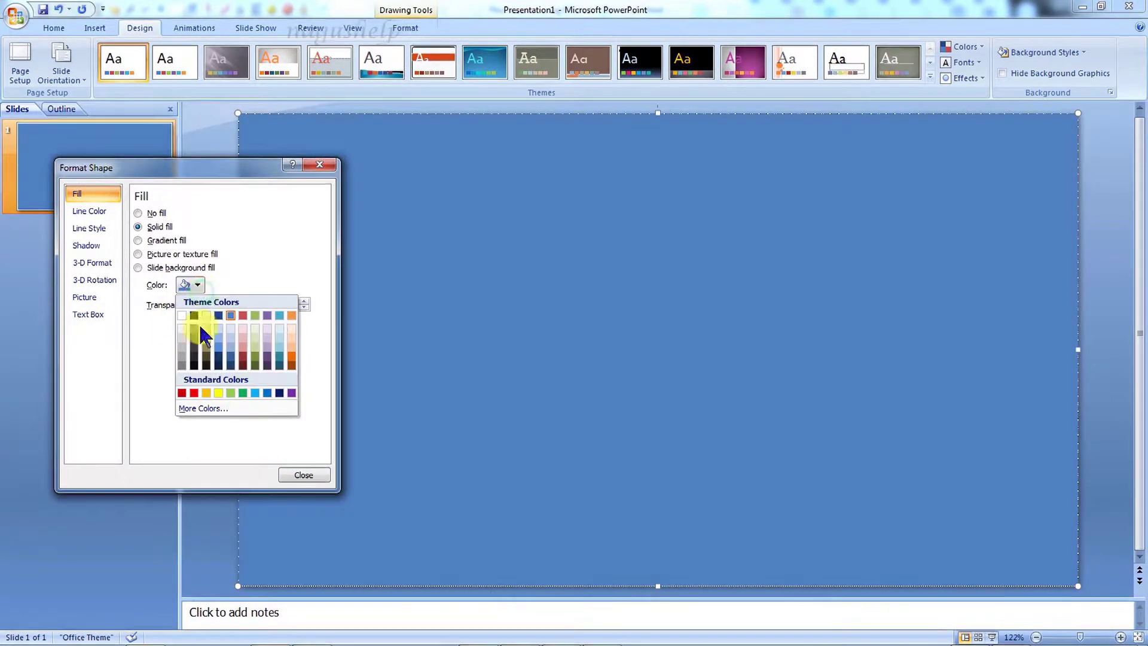
left_click(182, 394)
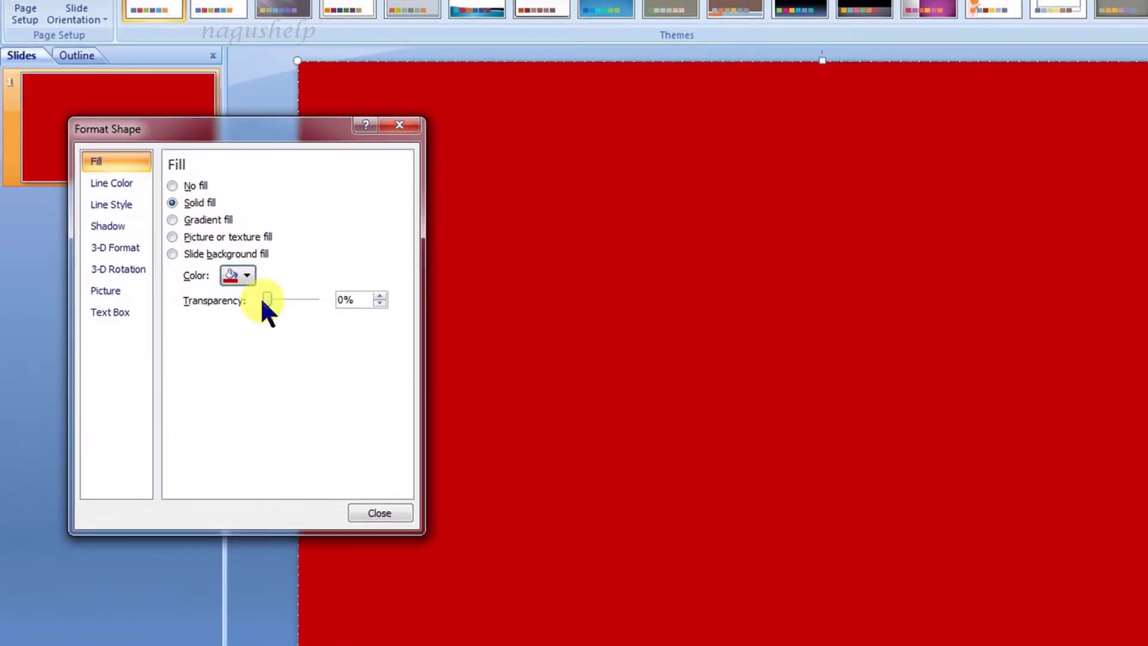
mouse_move(263, 300)
left_mouse_down()
mouse_move(300, 303)
mouse_move(260, 300)
left_mouse_up()
- Switch the box to a gradient fill using a red-purple preset
left_click(173, 220)
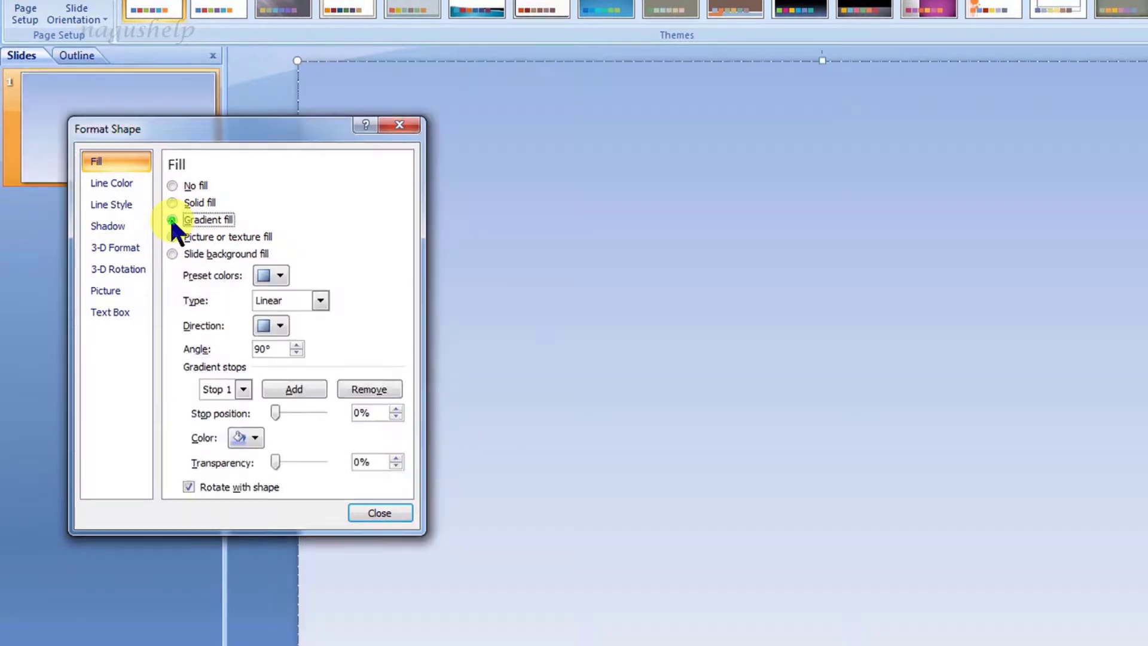
left_click(280, 275)
left_click(311, 309)
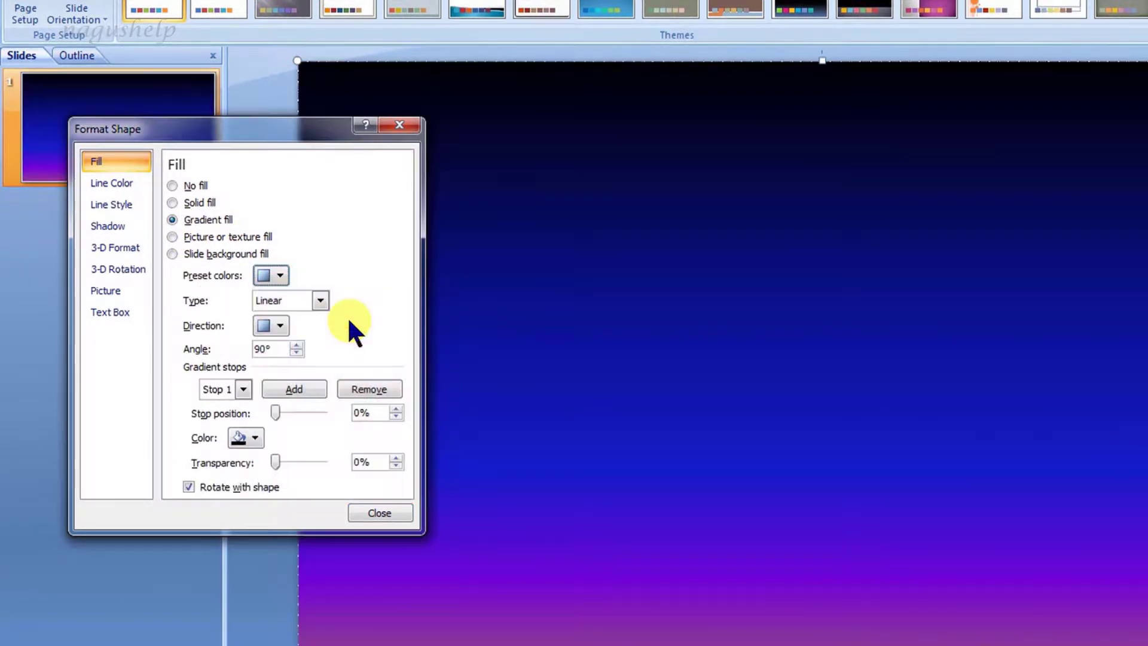
left_click(284, 276)
left_click(273, 308)
- Try radial and rectangular gradient types, then settle on a linear gradient
left_click(321, 300)
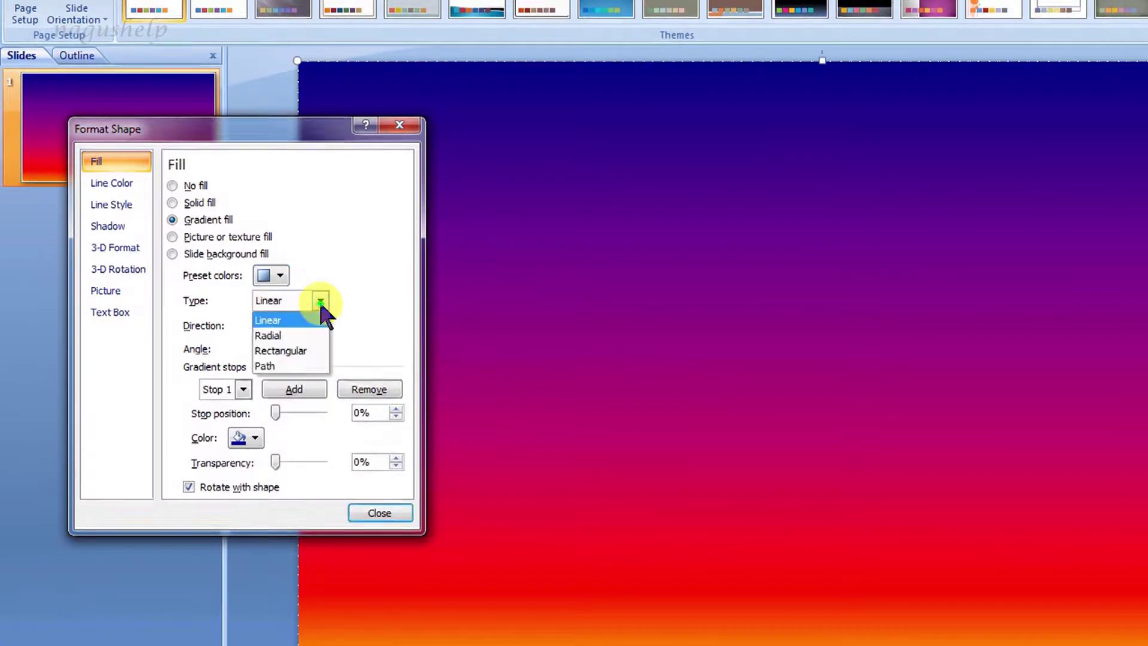
left_click(281, 336)
left_click(320, 300)
left_click(294, 351)
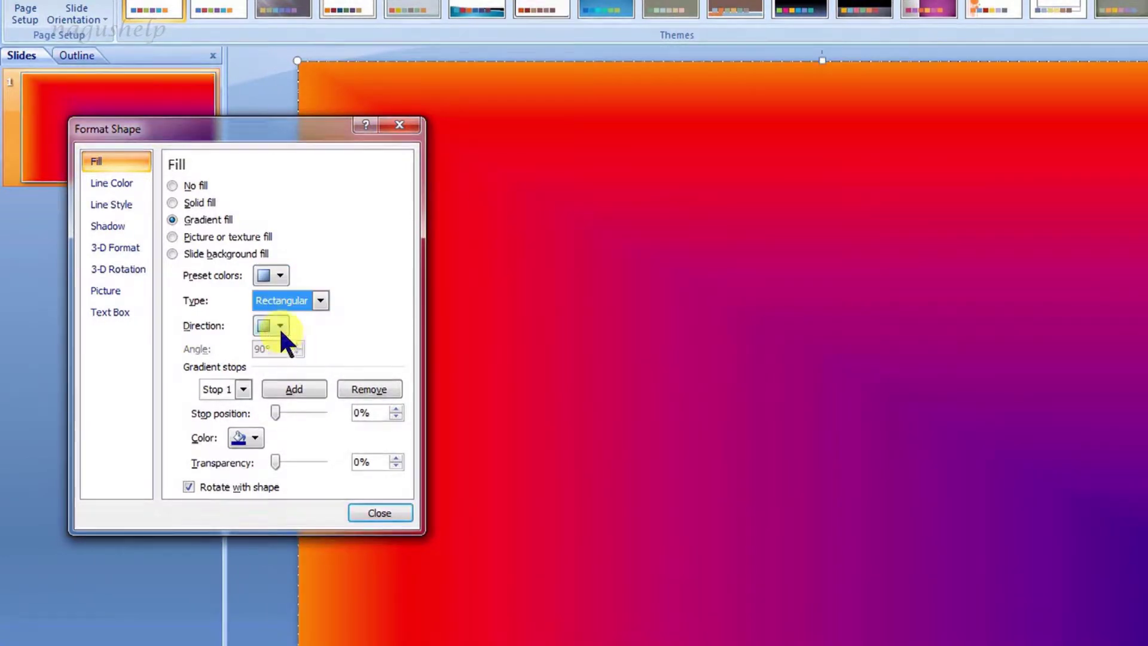
left_click(279, 326)
left_click(273, 348)
left_click(313, 301)
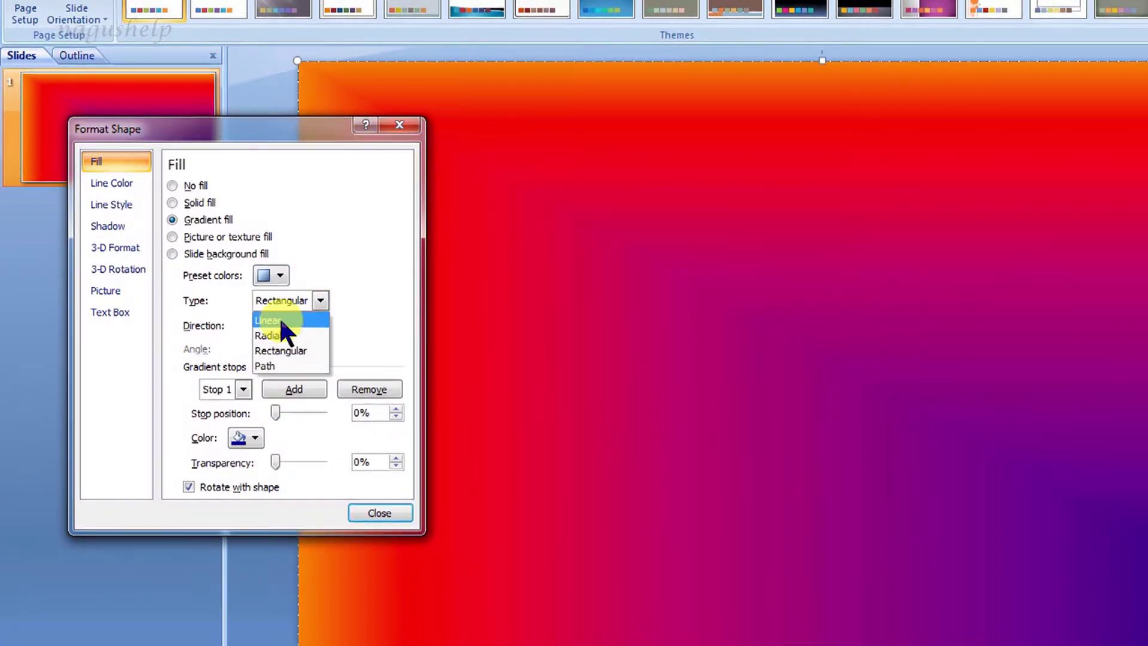
left_click(279, 318)
- Set the gradient angle to 359.9° and its transparency to 34%
left_click(296, 345)
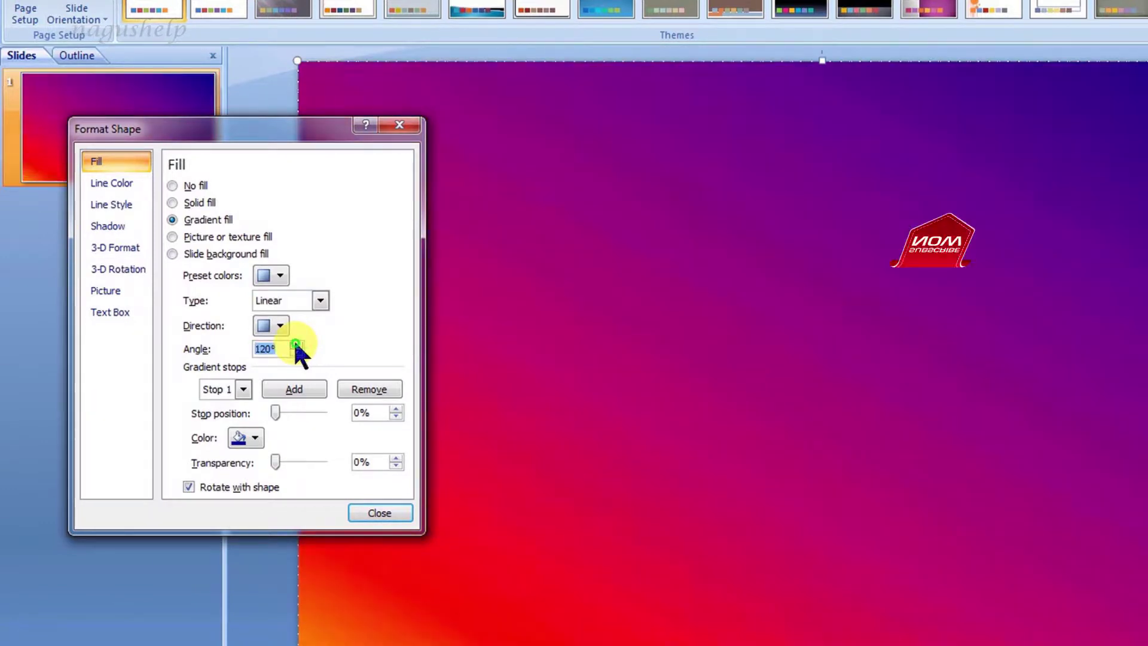
left_click_drag(296, 345, 295, 346)
left_click_drag(276, 464, 293, 466)
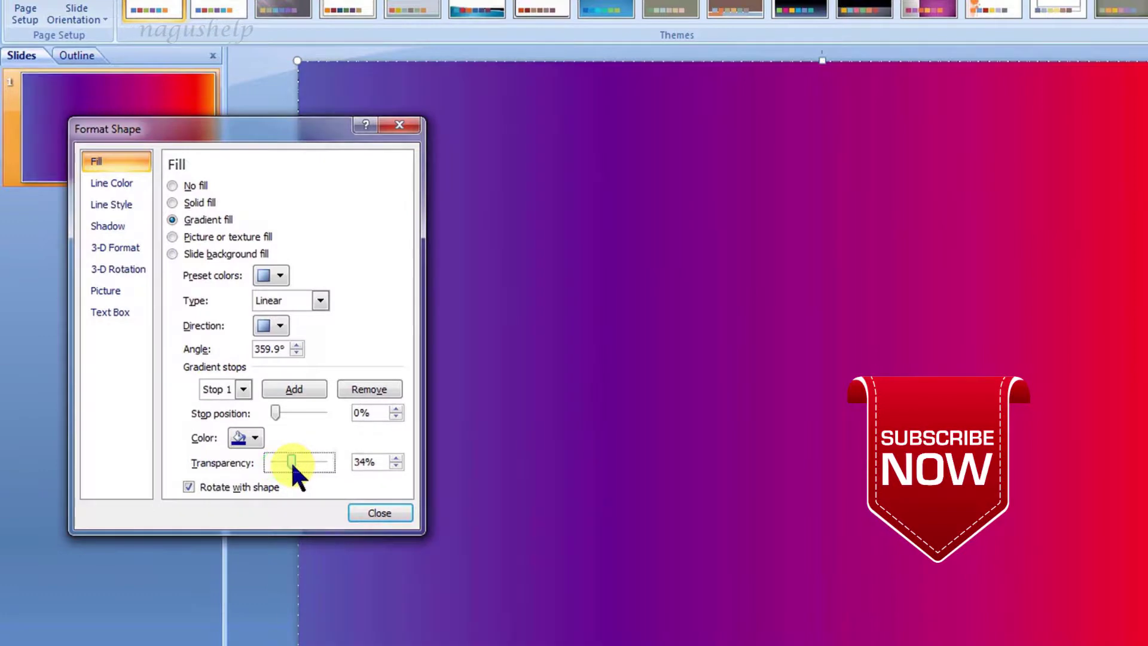
- Try the granite texture, then fill the box with the businessmen-running-through-gears clip art
left_click(172, 237)
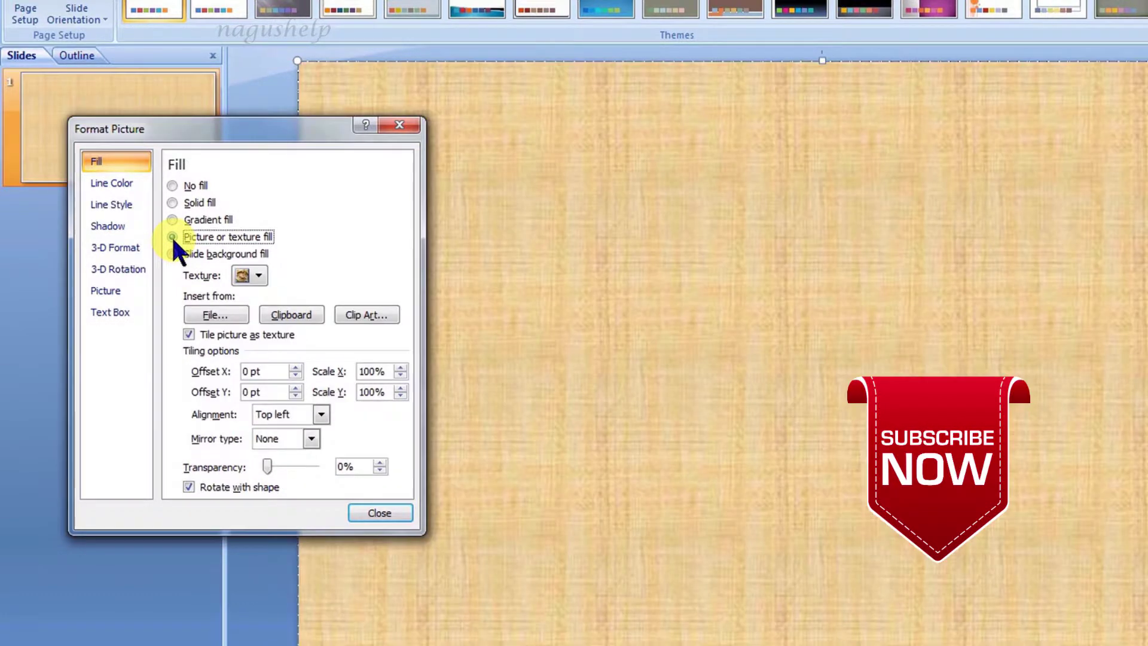
left_click(255, 276)
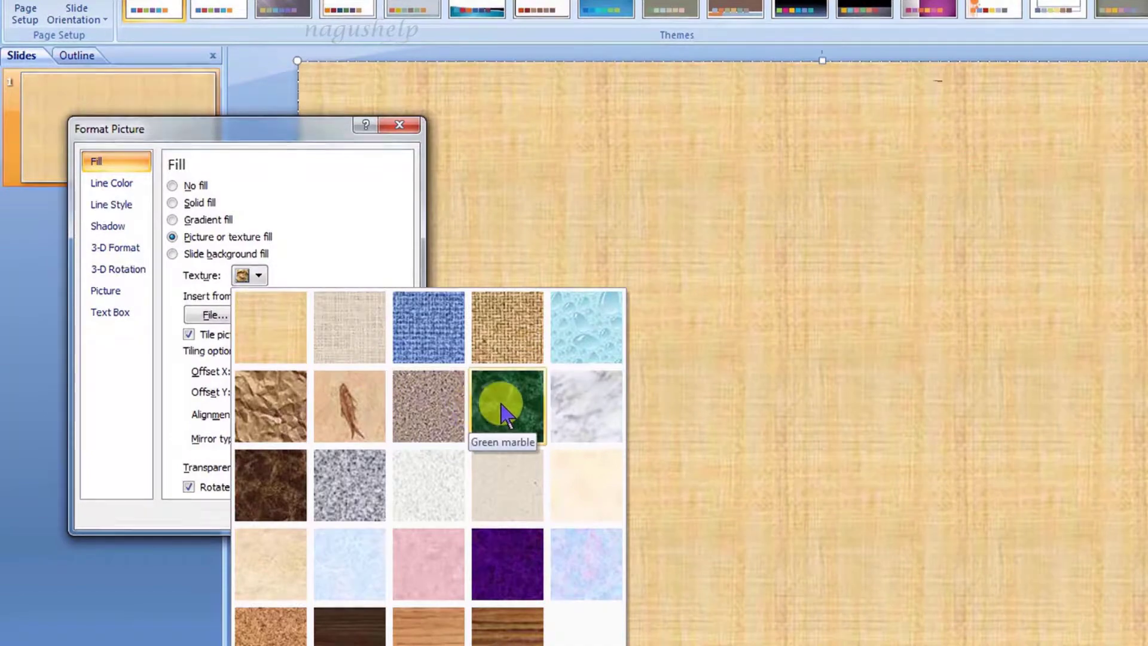
left_click(340, 498)
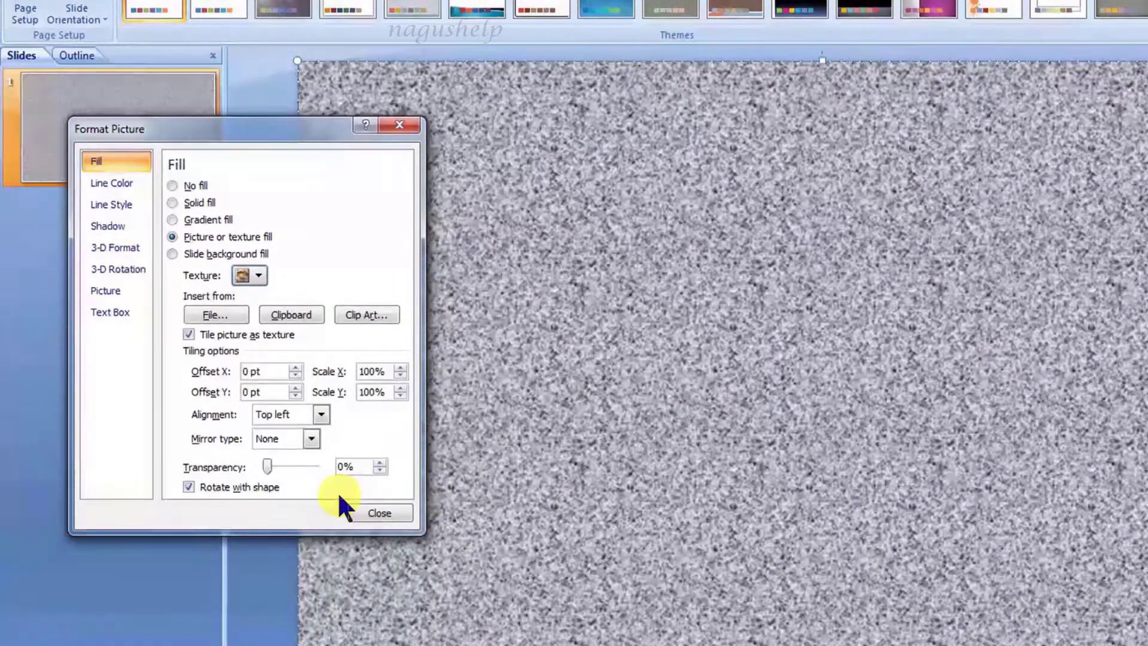
left_click(357, 313)
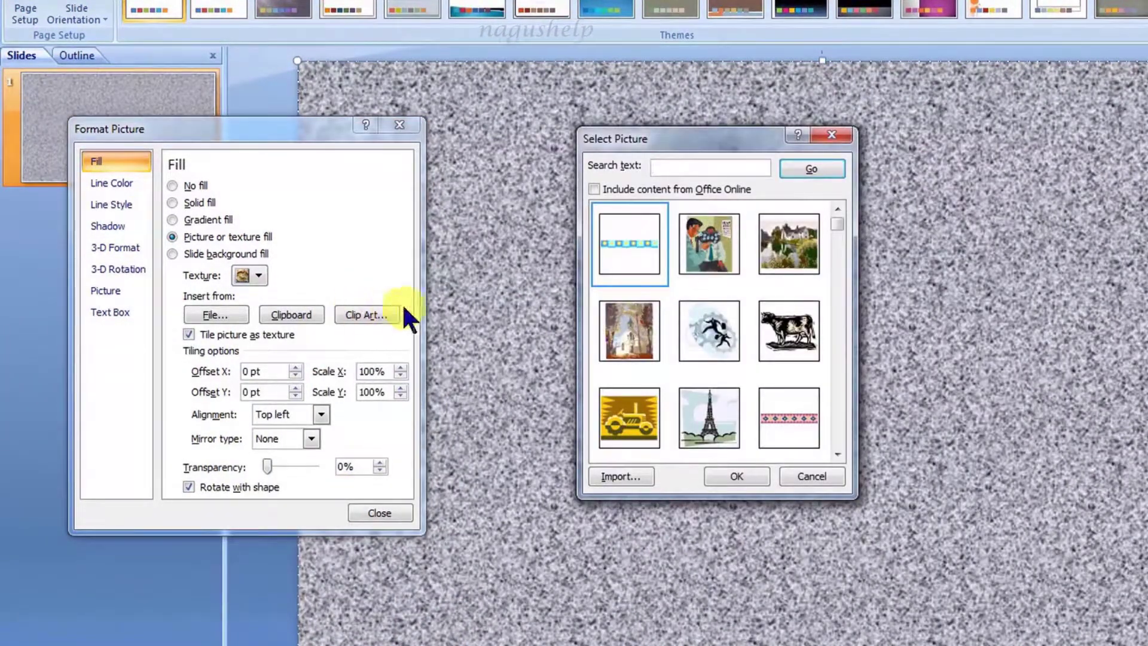
left_click(715, 329)
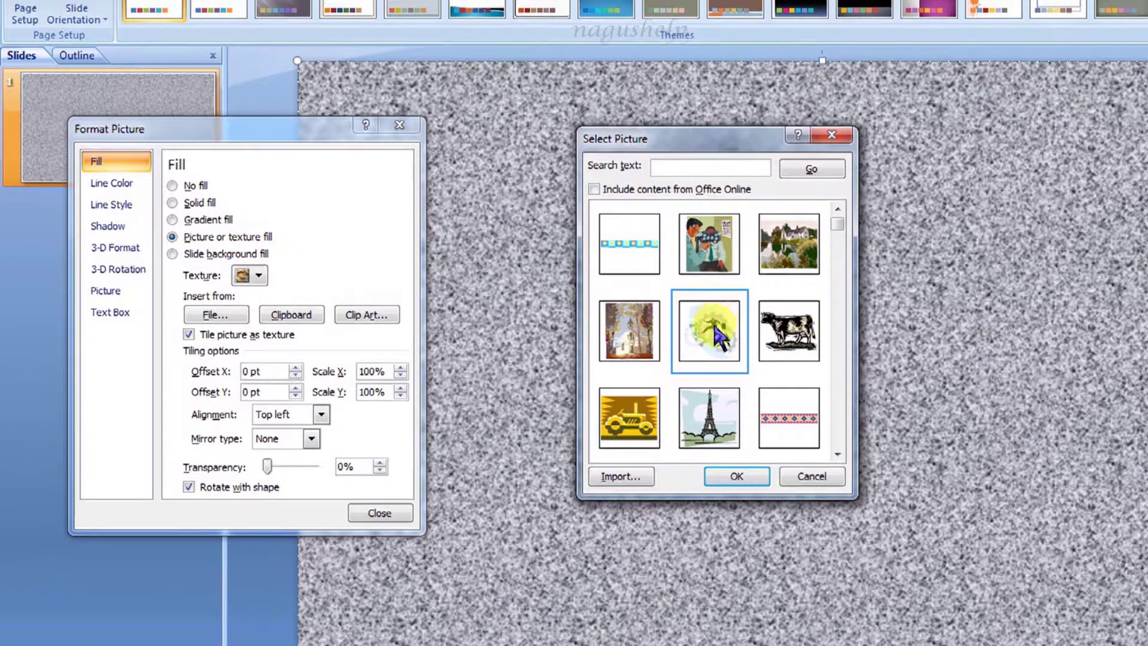
left_click(725, 477)
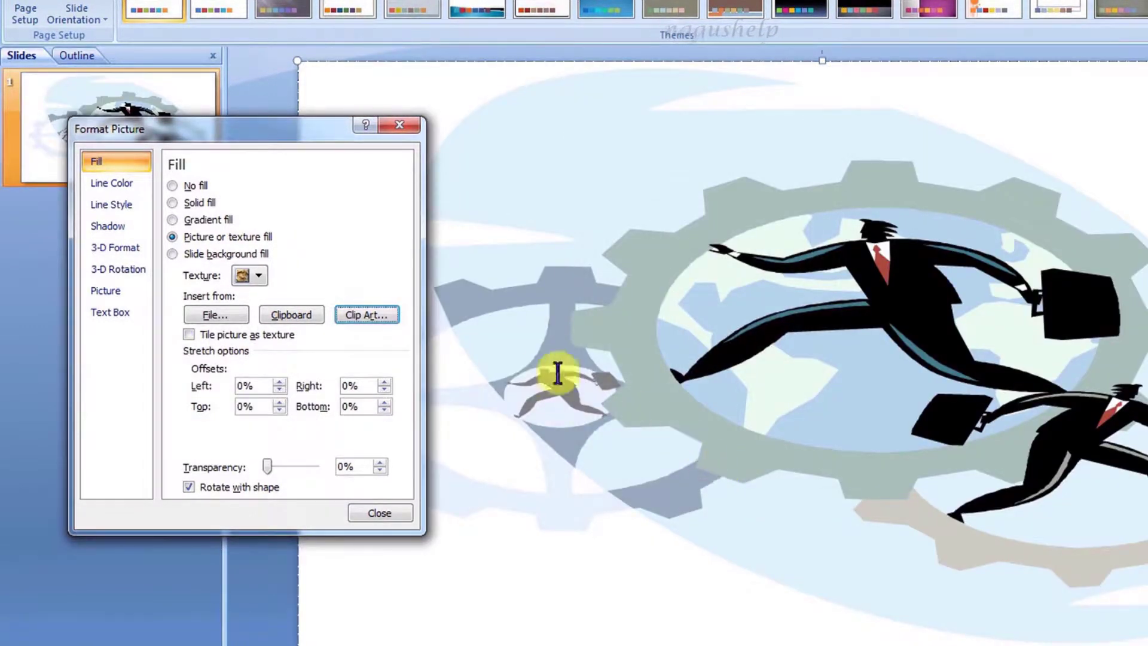
- Fill the shape with the IMG_3979 photo and lighten it with transparency
left_click(245, 309)
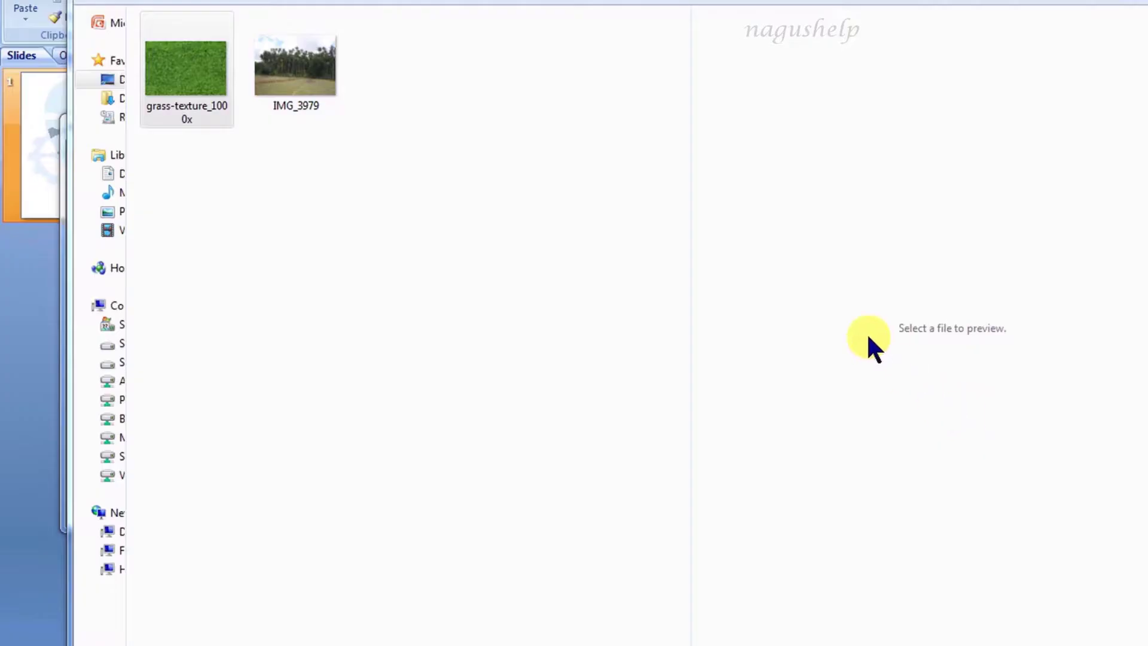
double_click(304, 54)
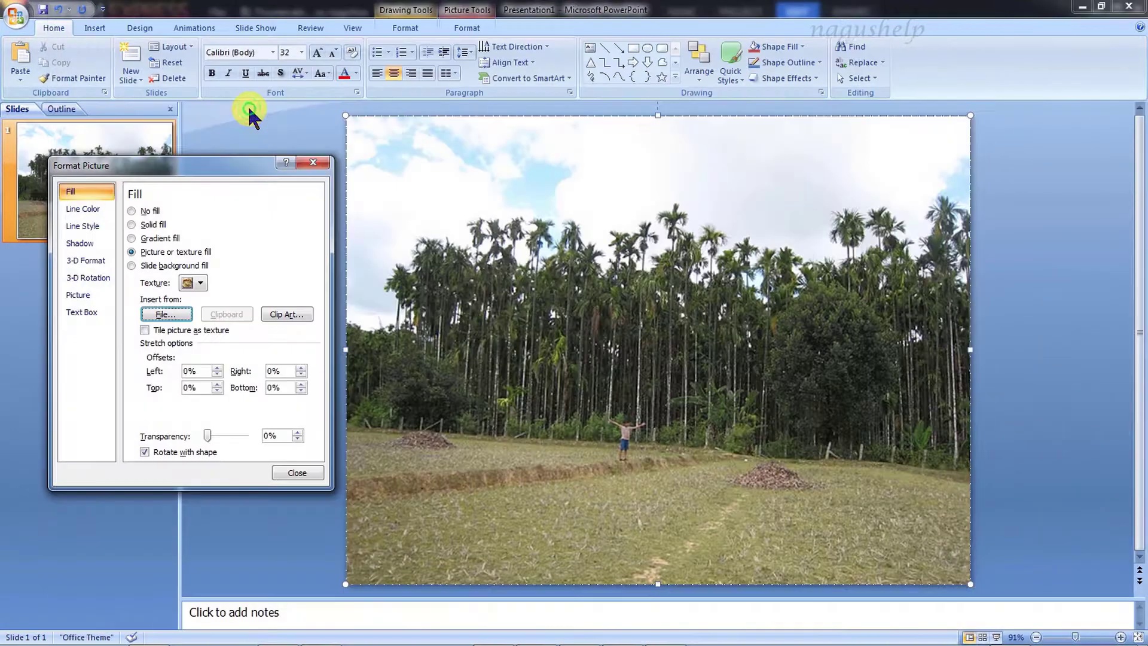
left_click_drag(208, 436, 201, 438)
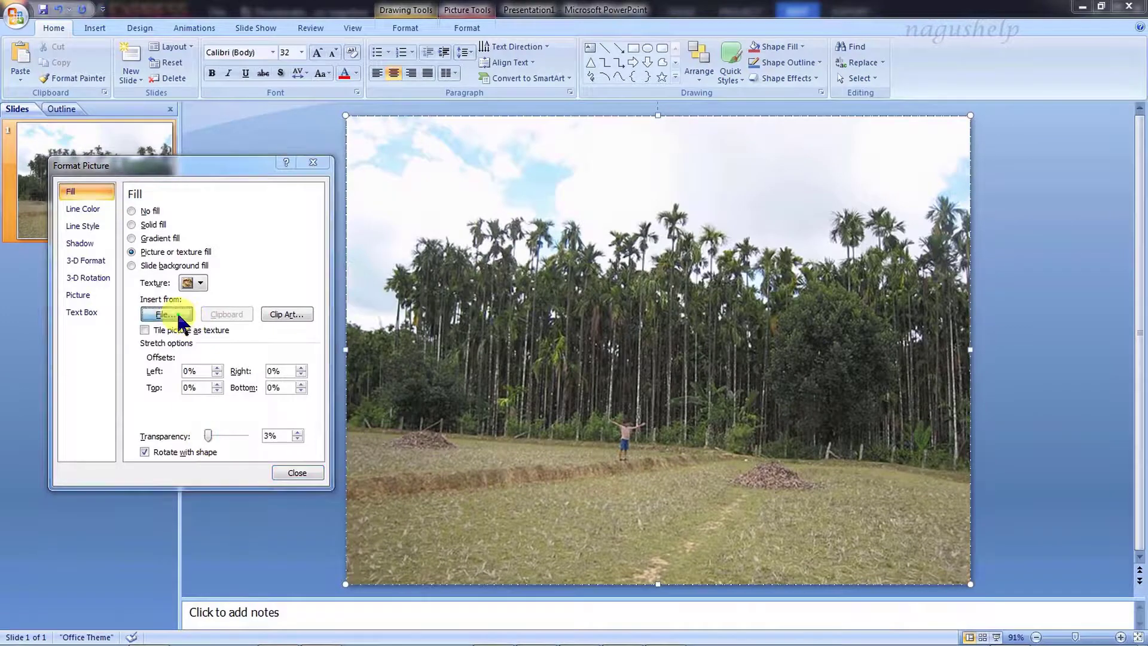
- Try a pale, tiled grass image fill with offsets, then revert to solid red
left_click(177, 312)
double_click(147, 106)
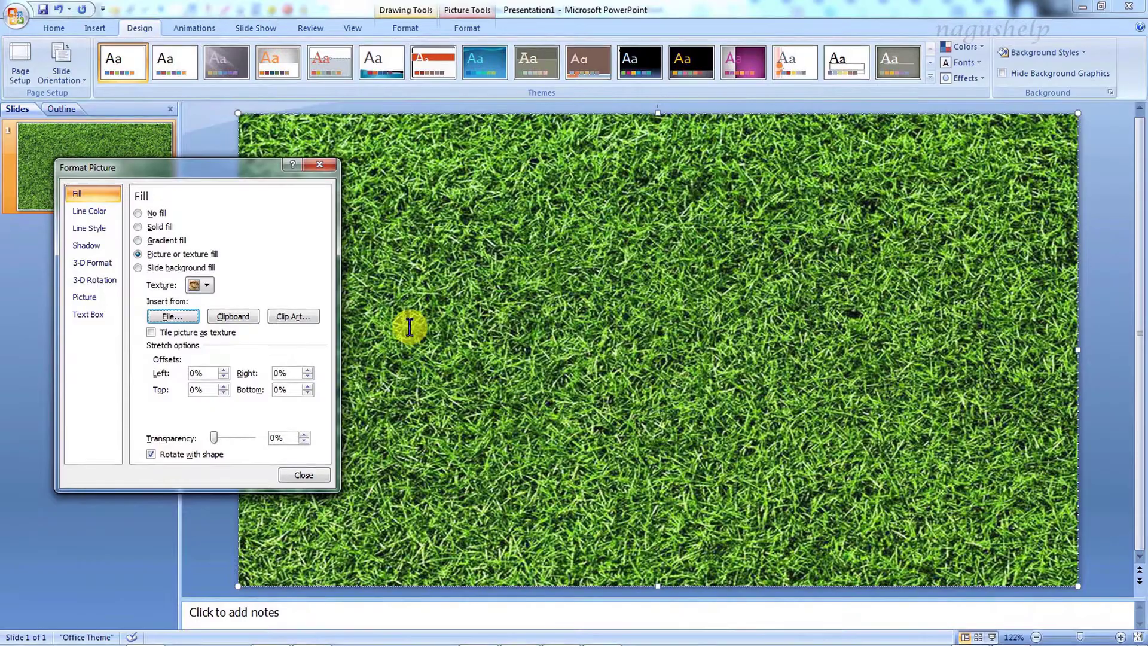
mouse_move(213, 434)
left_mouse_down()
mouse_move(241, 439)
mouse_move(226, 436)
left_mouse_up()
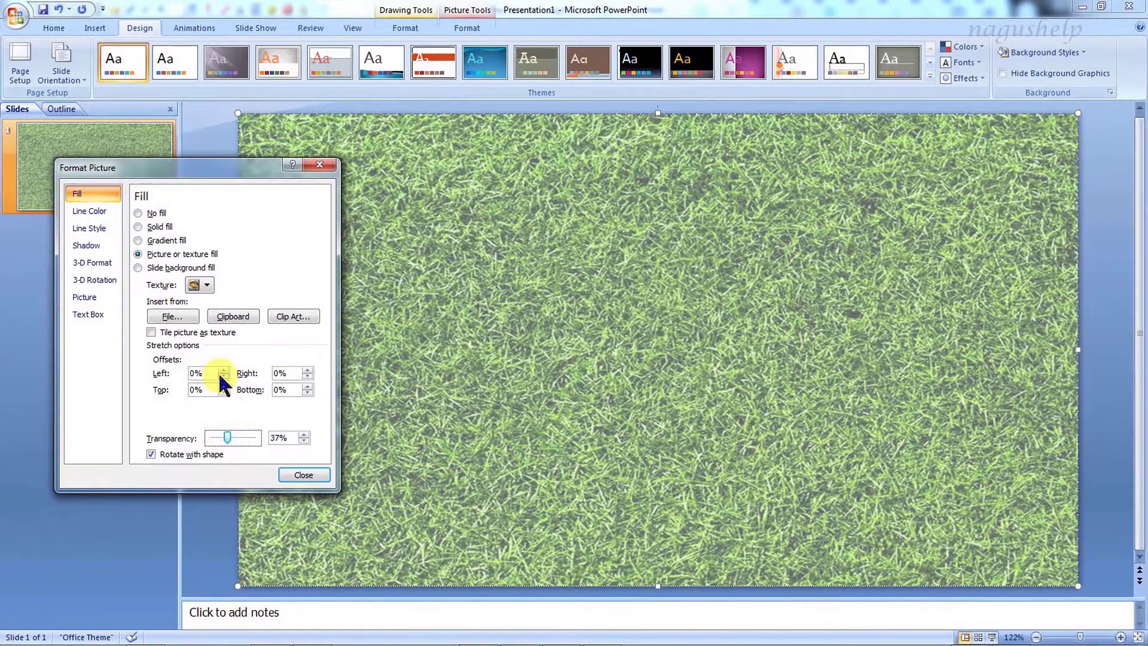
left_click_drag(223, 371, 223, 386)
left_click_drag(306, 386, 307, 386)
left_click_drag(223, 370, 223, 370)
left_click(151, 333)
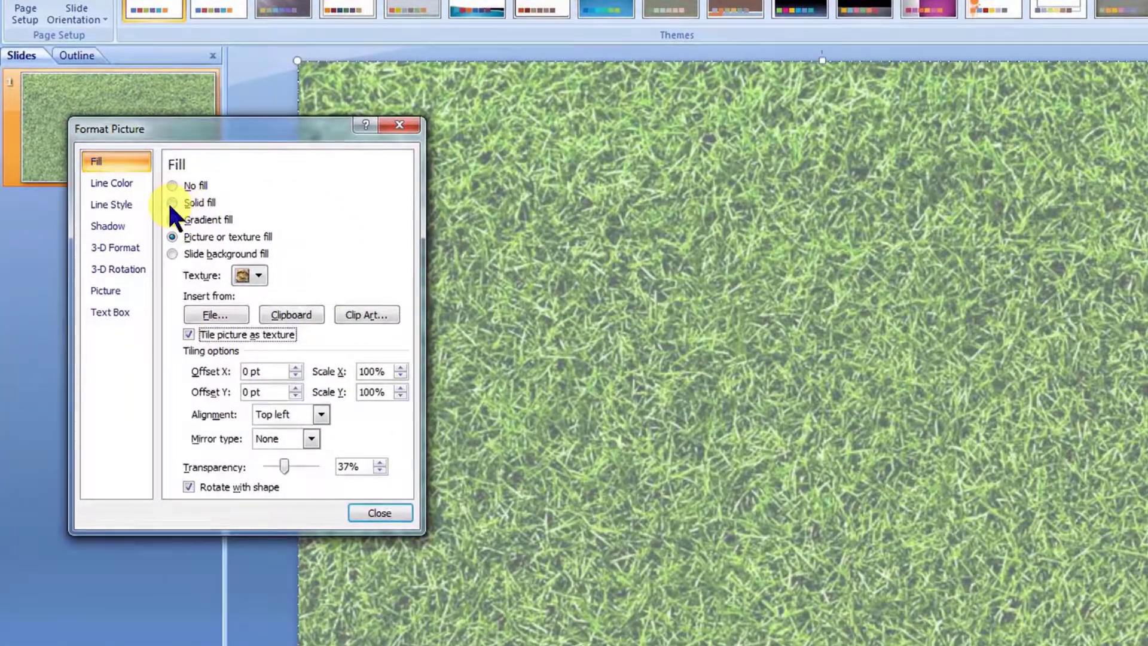
left_click(172, 203)
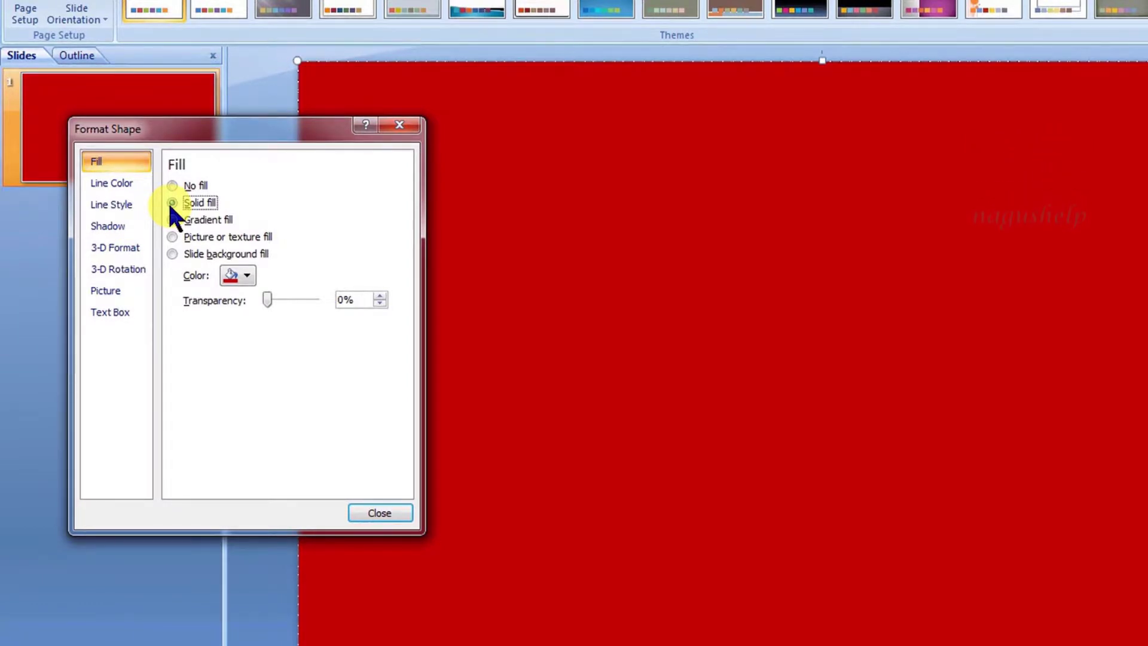
- Give the red box a solid outline, first black, then blue
left_click(131, 183)
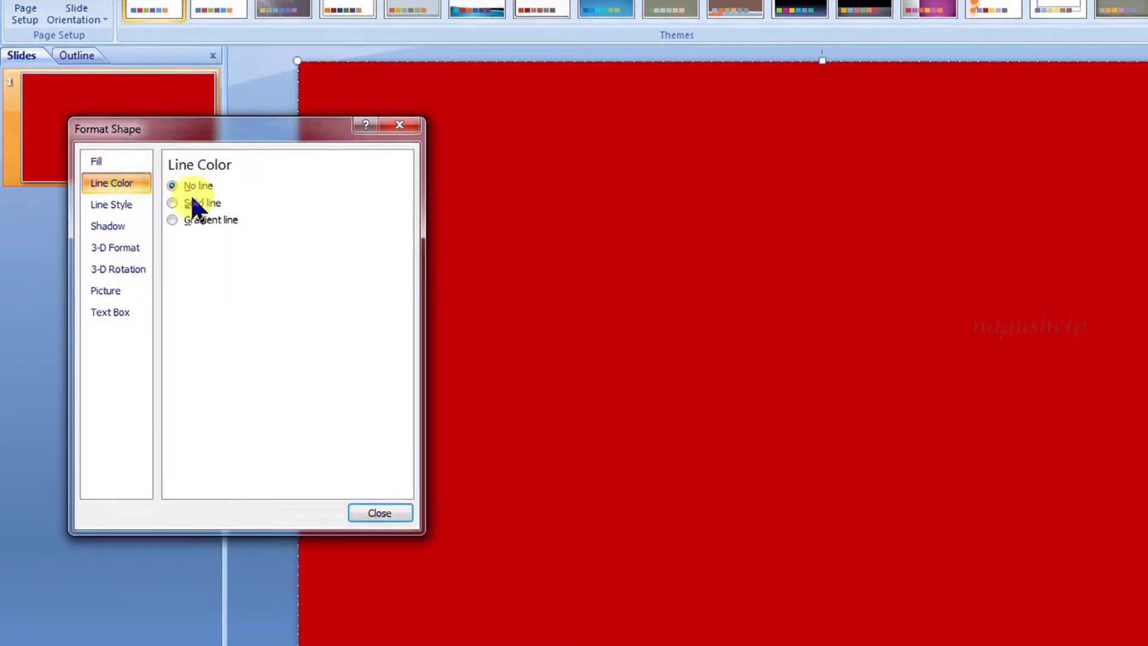
left_click(172, 203)
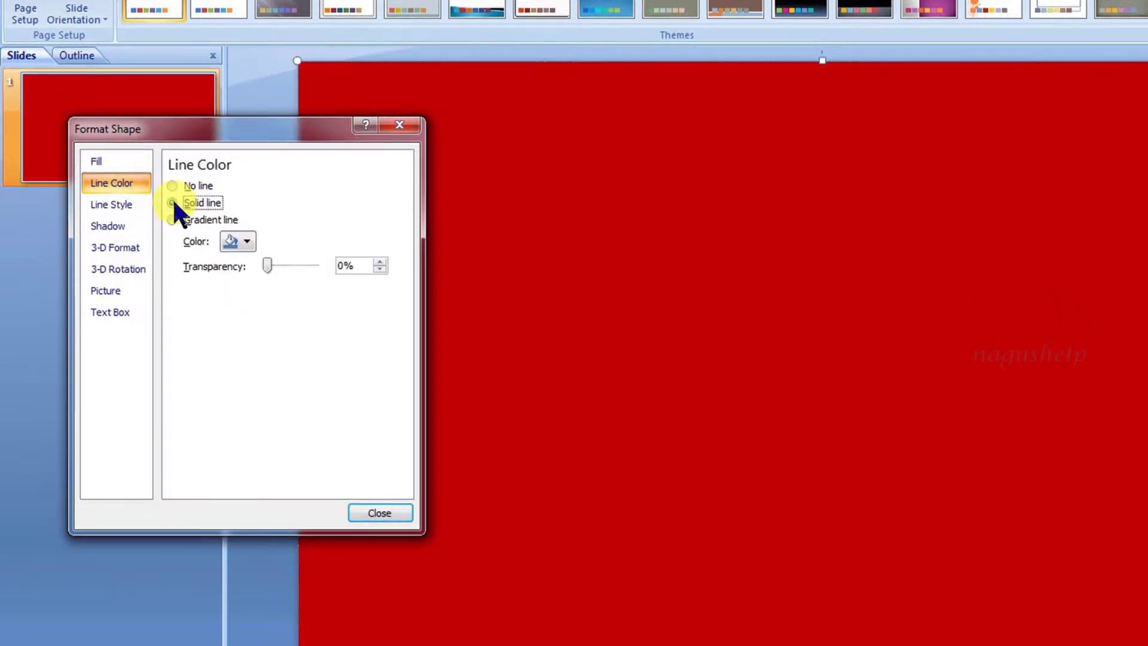
left_click(247, 242)
left_click(240, 277)
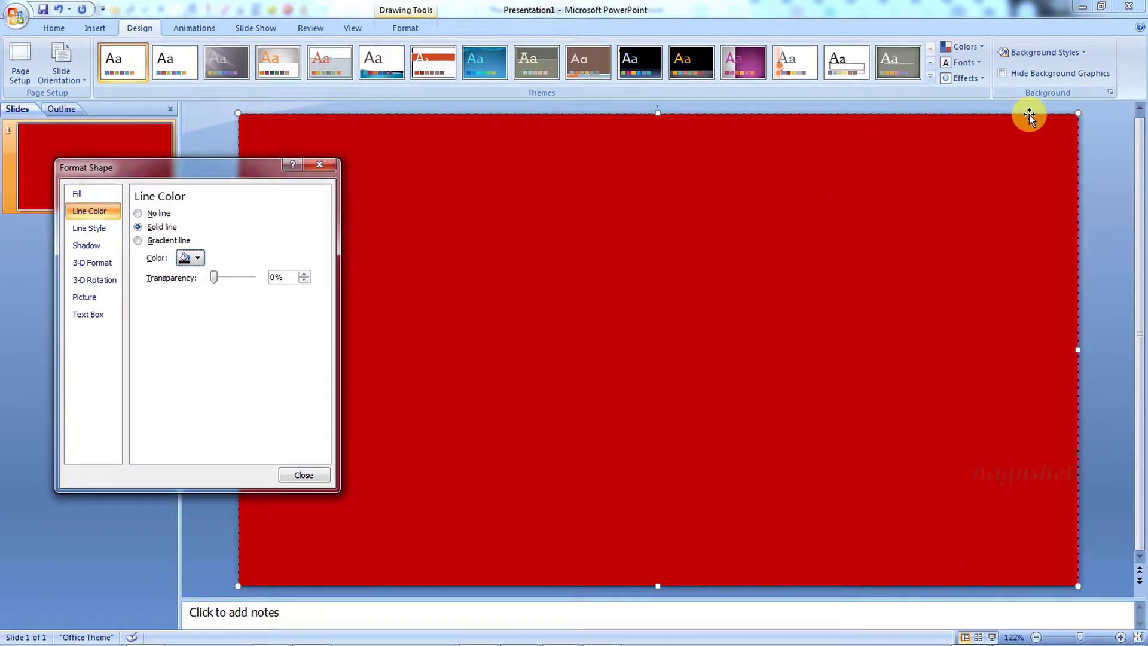
left_click(195, 258)
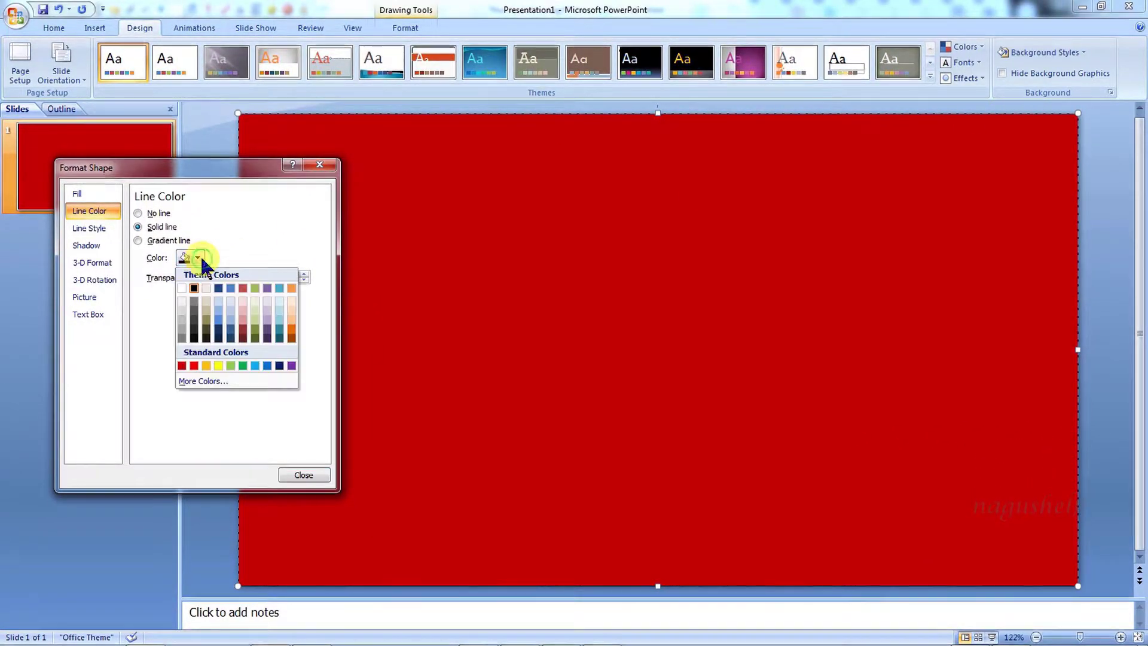
left_click(268, 364)
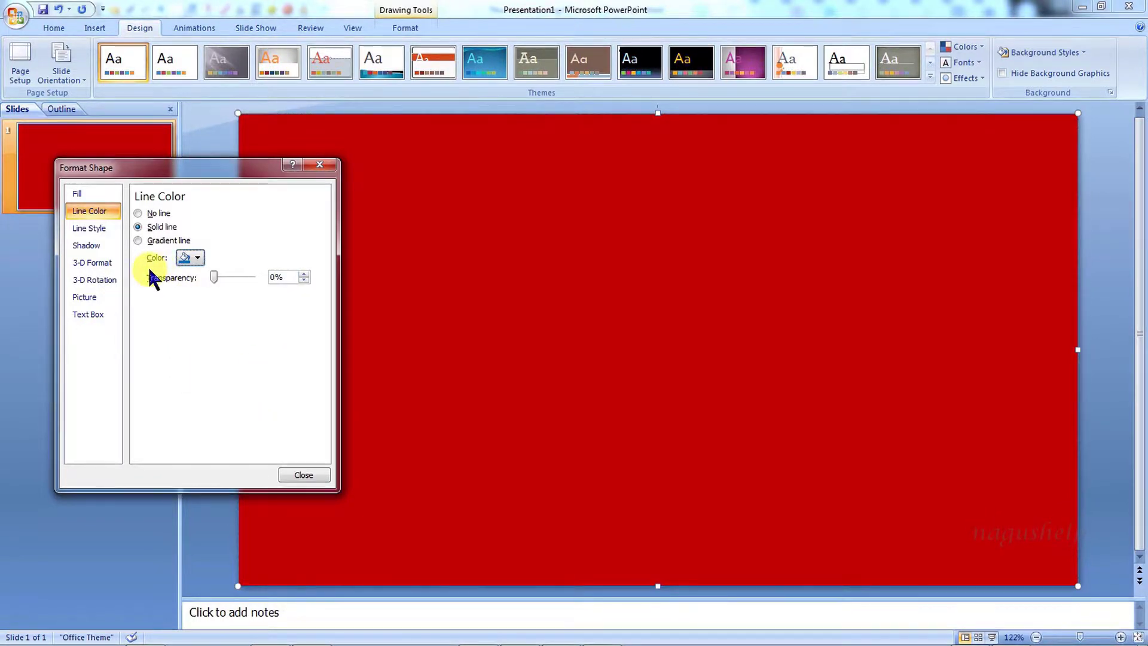
- Make the outline 6.75 pt wide with a Double compound style
left_click(90, 227)
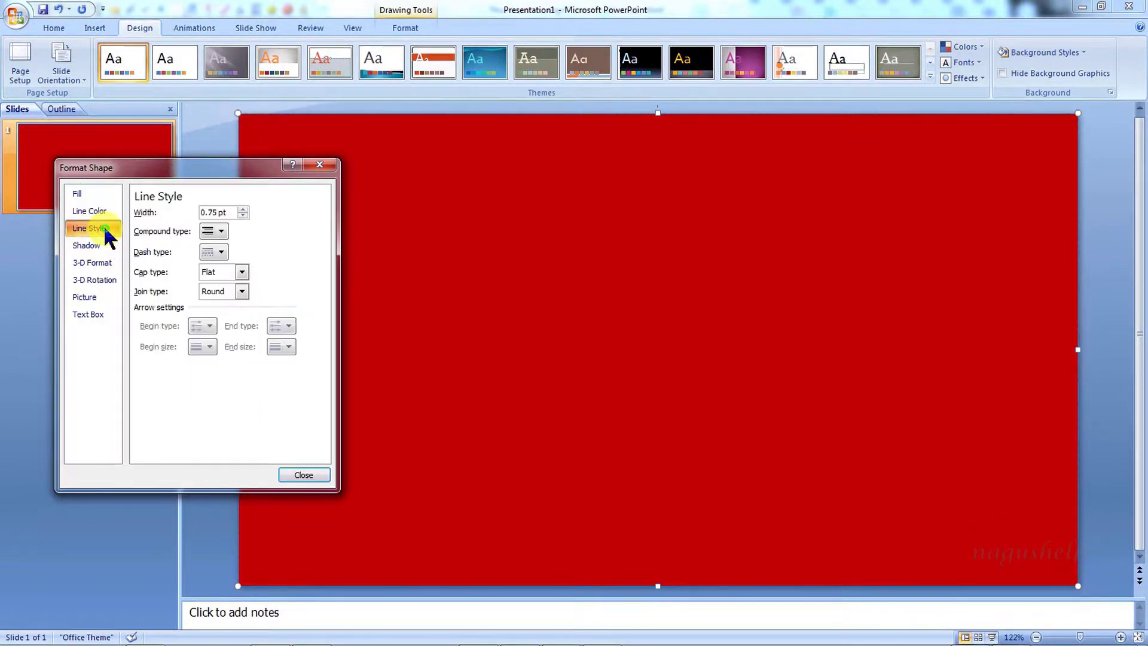
left_click(244, 209)
left_click(244, 208)
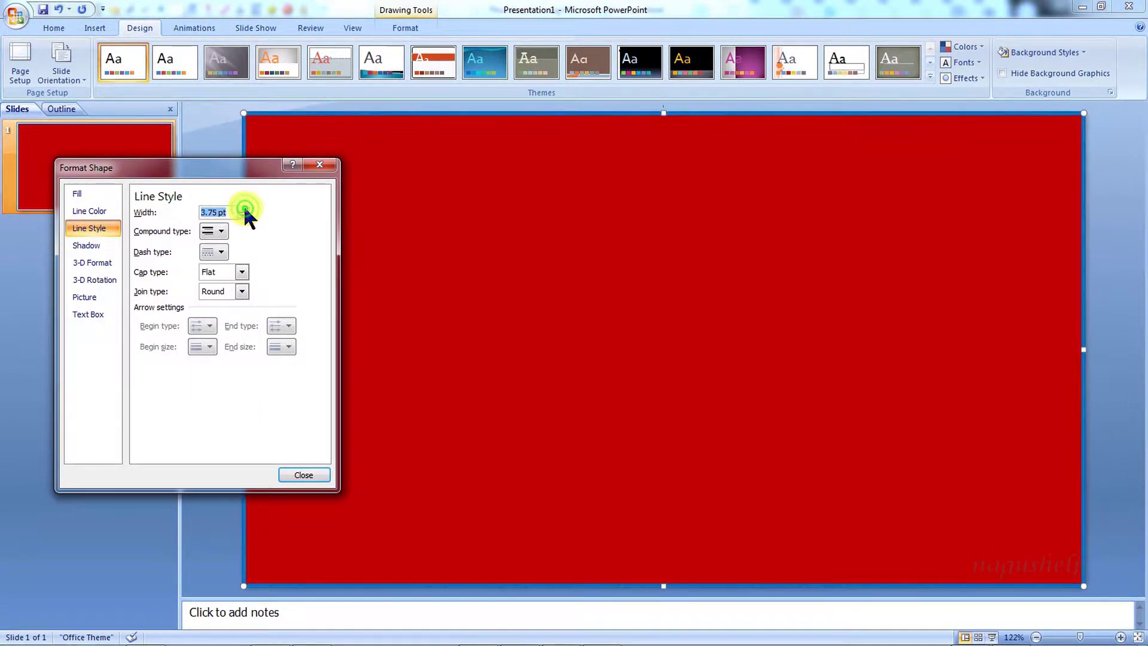
left_click(245, 208)
left_click(245, 208)
left_click(244, 208)
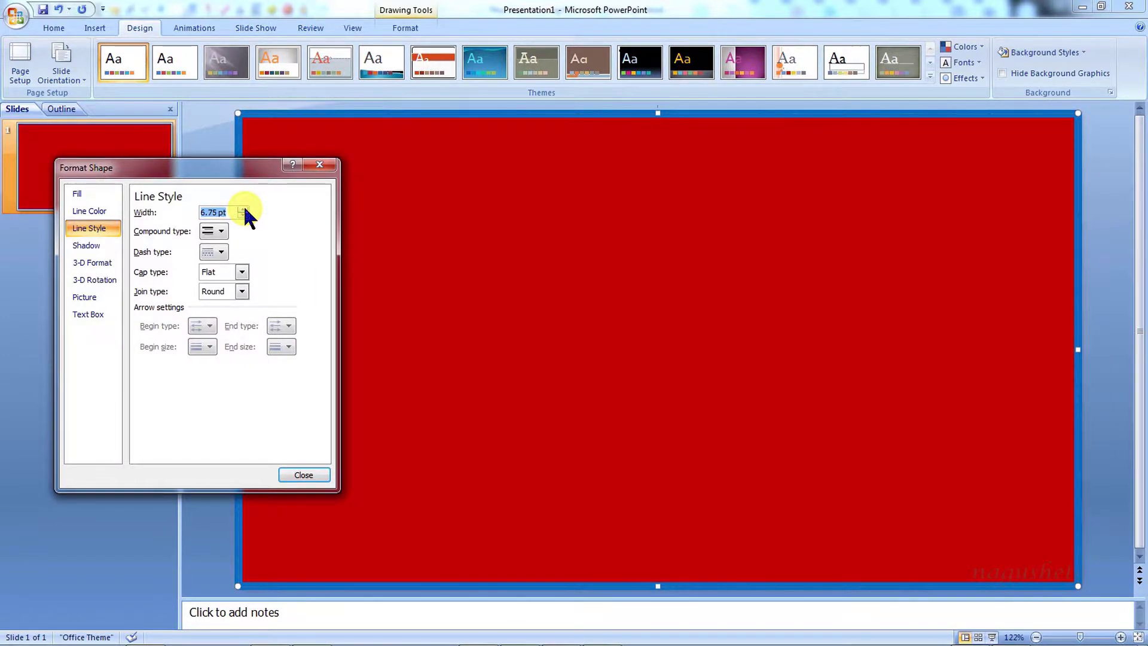
left_click(220, 231)
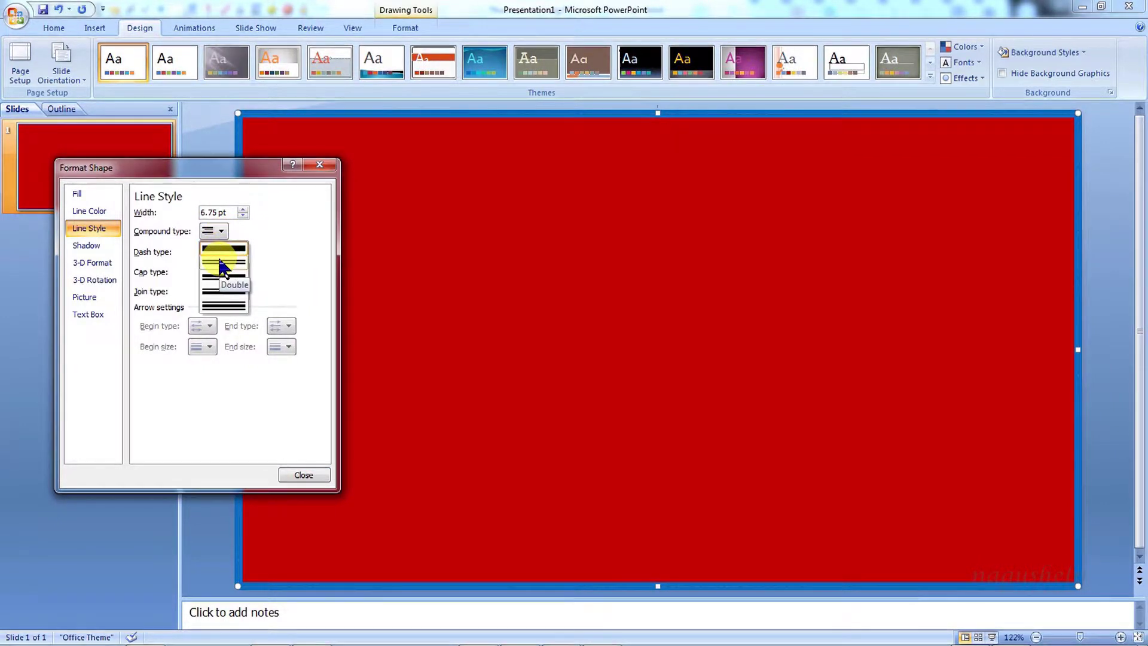
left_click(220, 261)
- Remove the outline by setting Line Color to No line
left_click(72, 193)
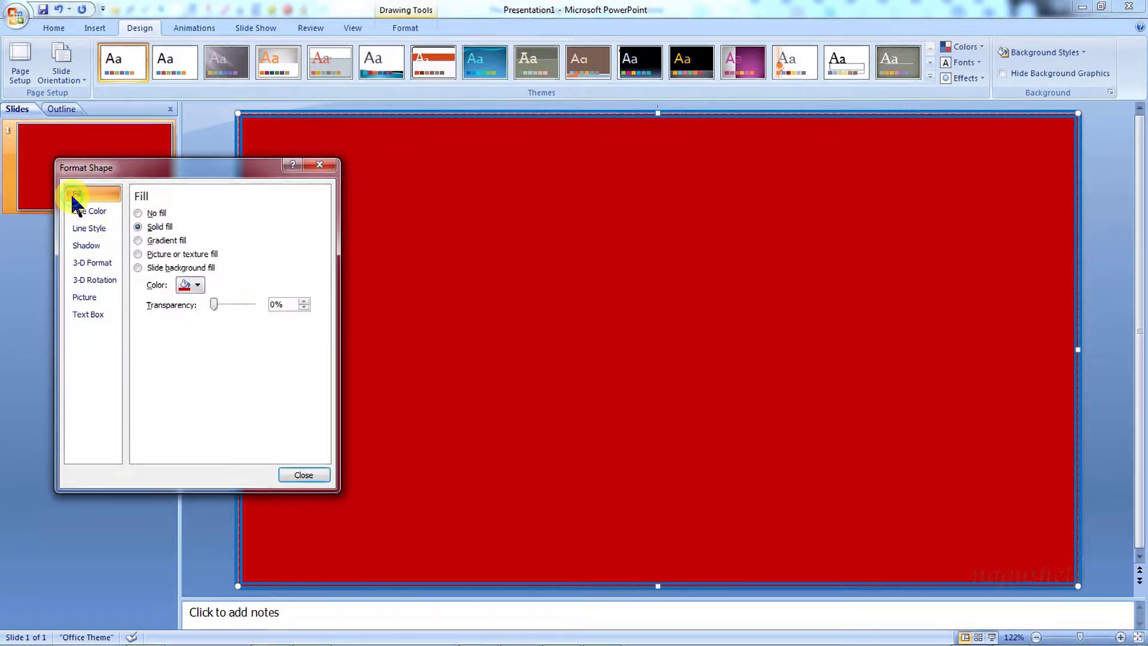
left_click(91, 210)
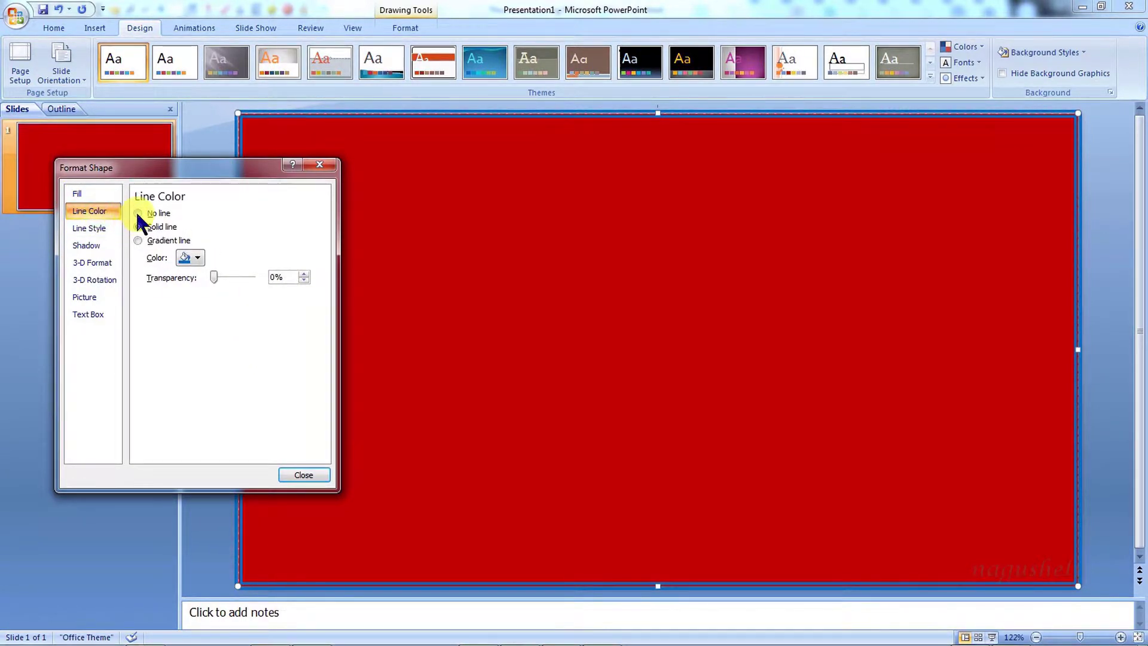
left_click(138, 213)
- Close the shape formatting window and save the presentation as 'Youtube thumbnails'
left_click(284, 474)
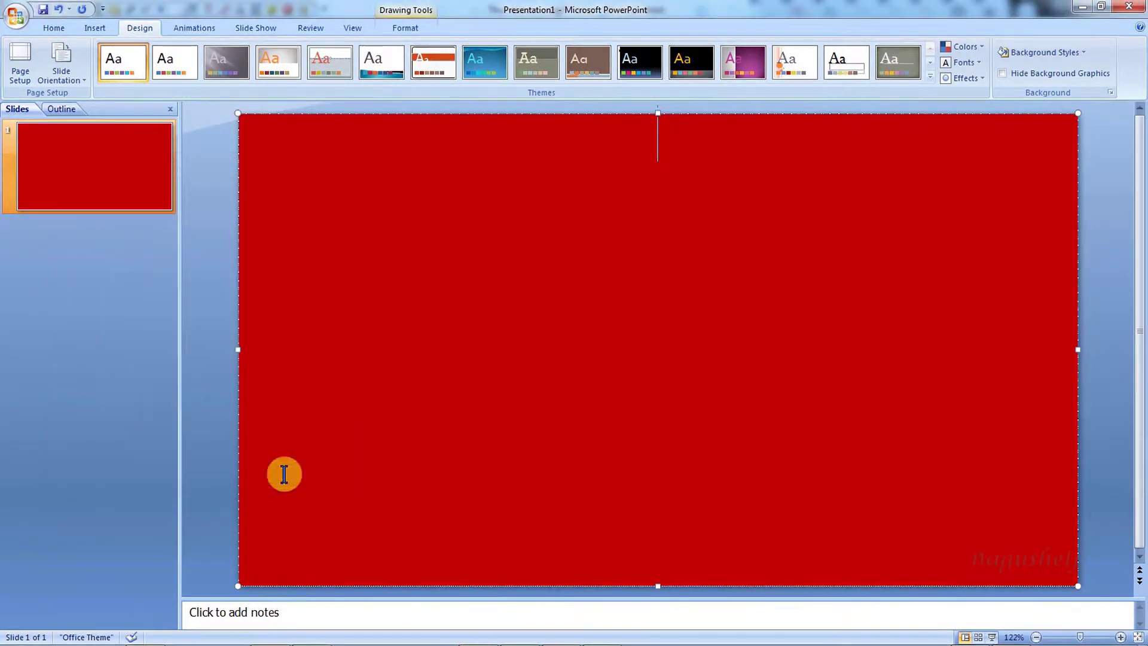
left_click(14, 18)
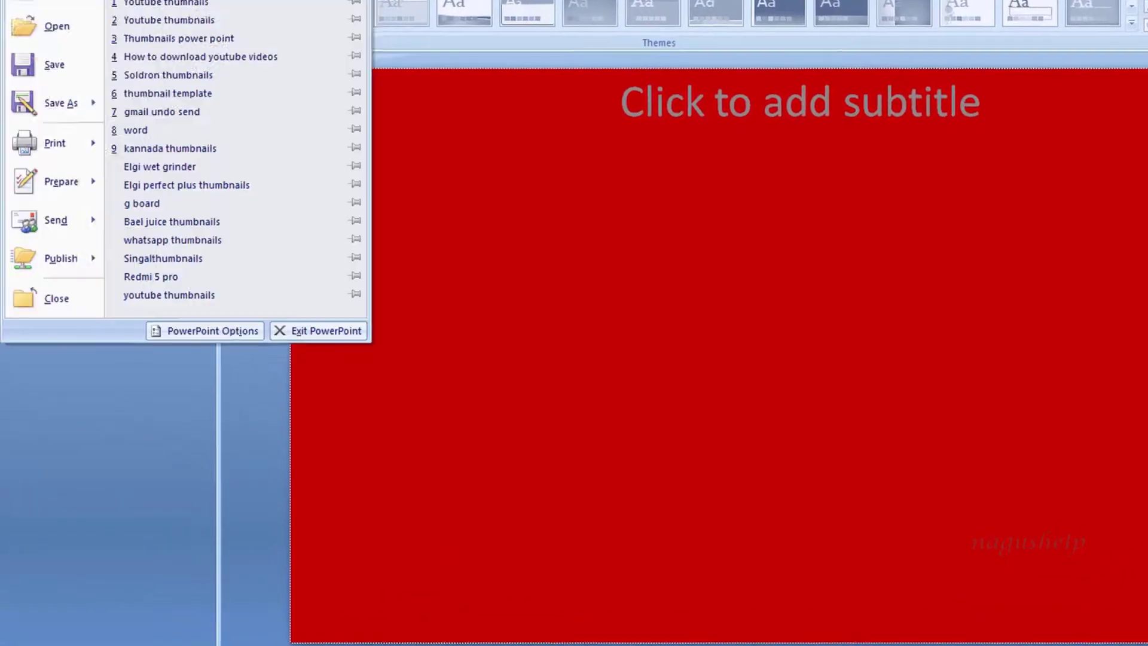
left_click(46, 59)
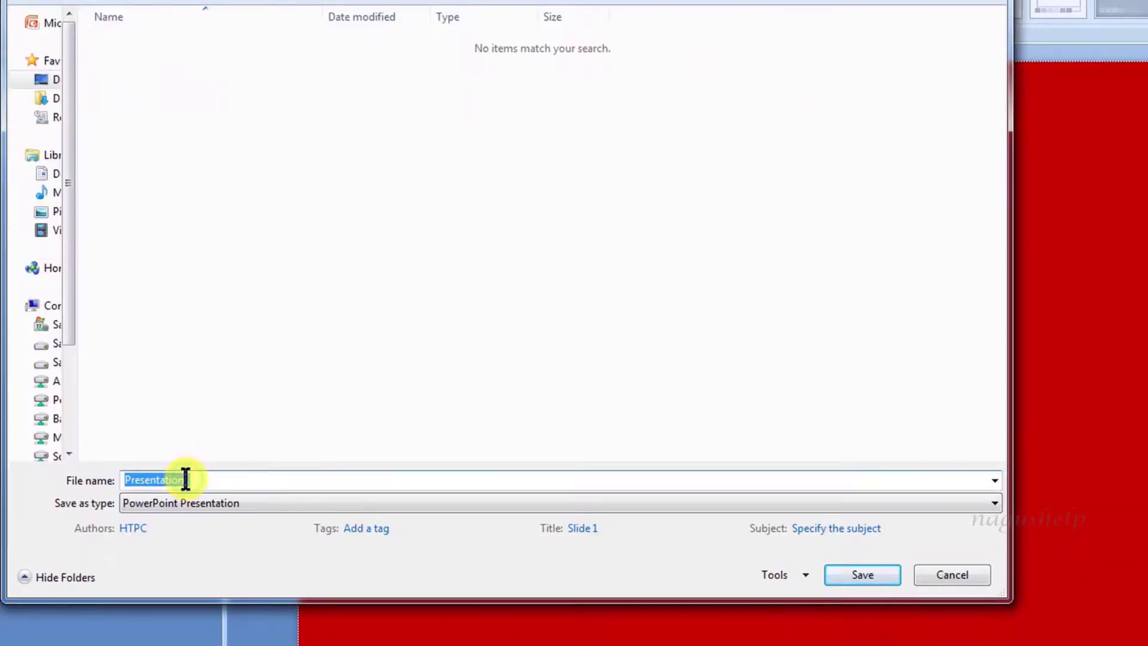
type("Youtube t")
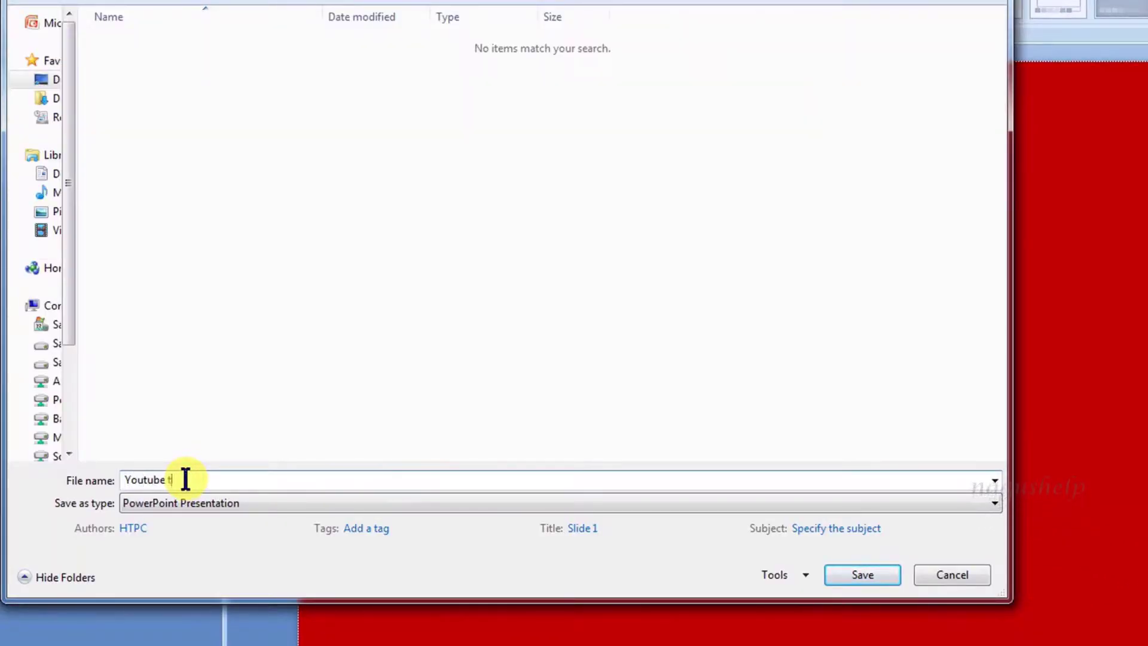
type("humbnails")
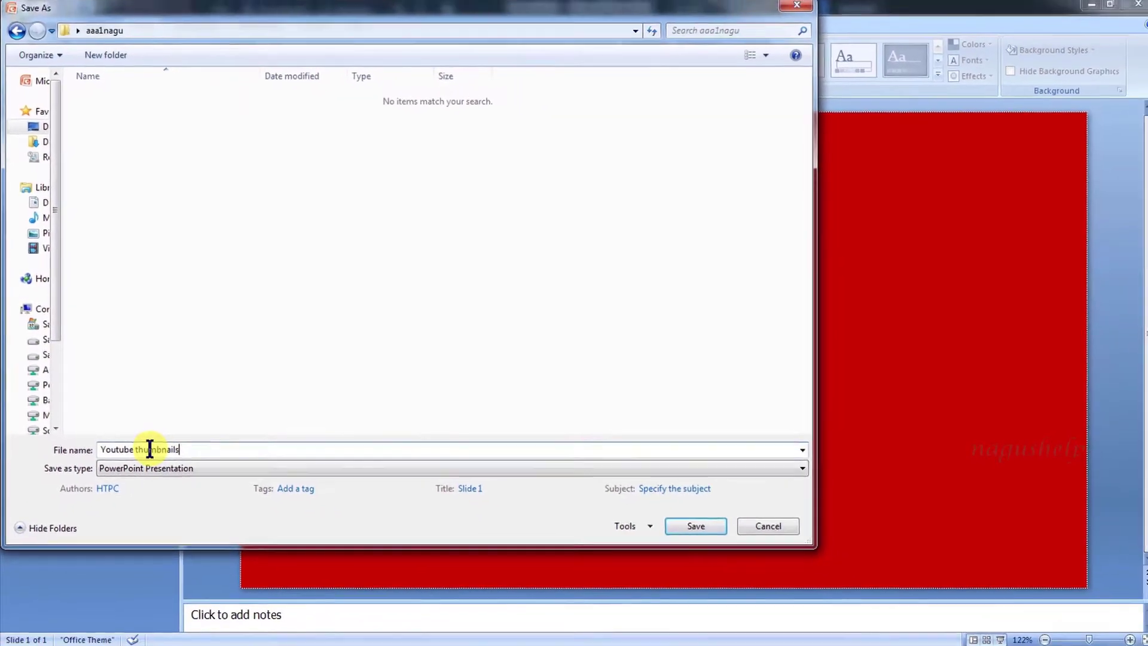
key("Return")
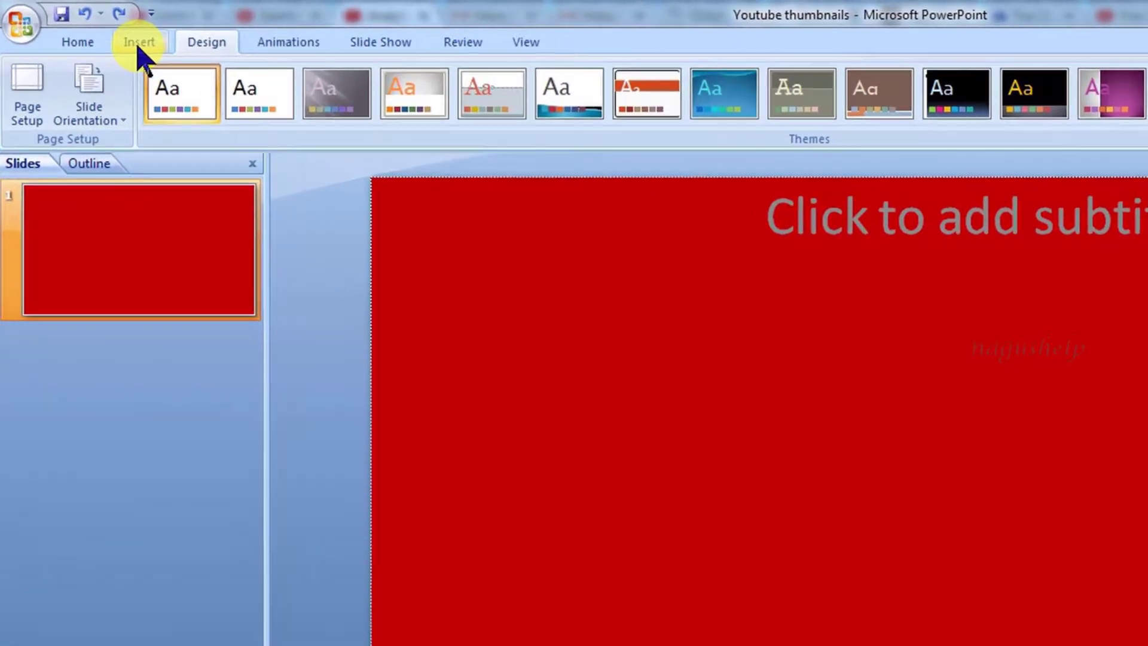
- Draw an empty text box near the top, stretched to both slide edges, then go to the browser
left_click(140, 43)
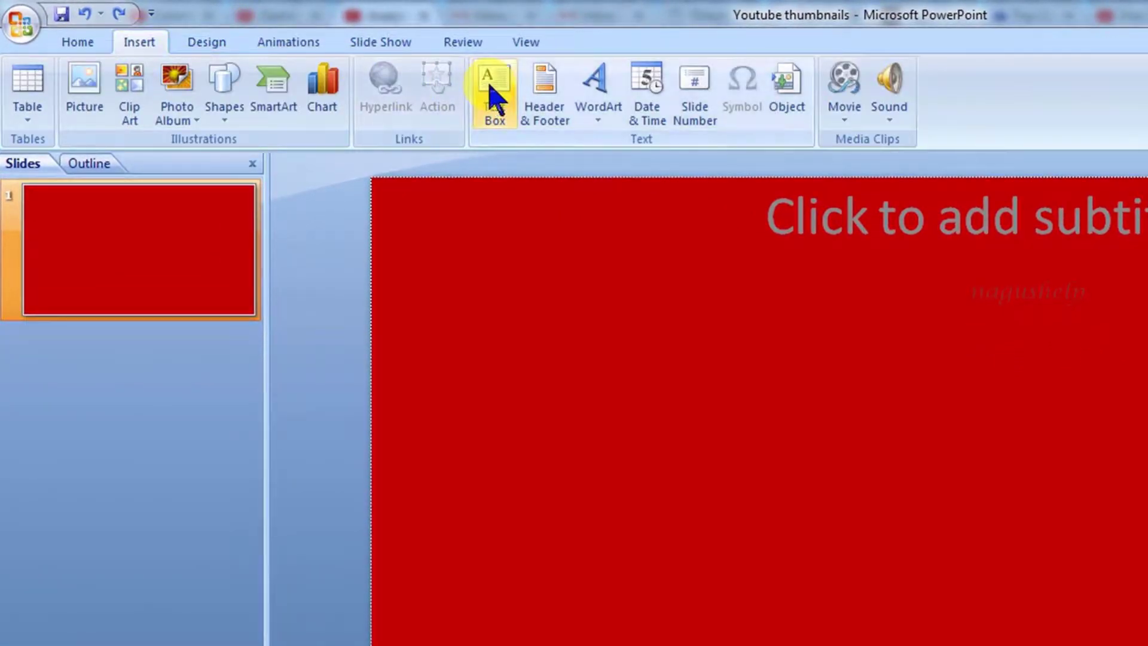
left_click(495, 97)
left_click_drag(377, 265, 750, 314)
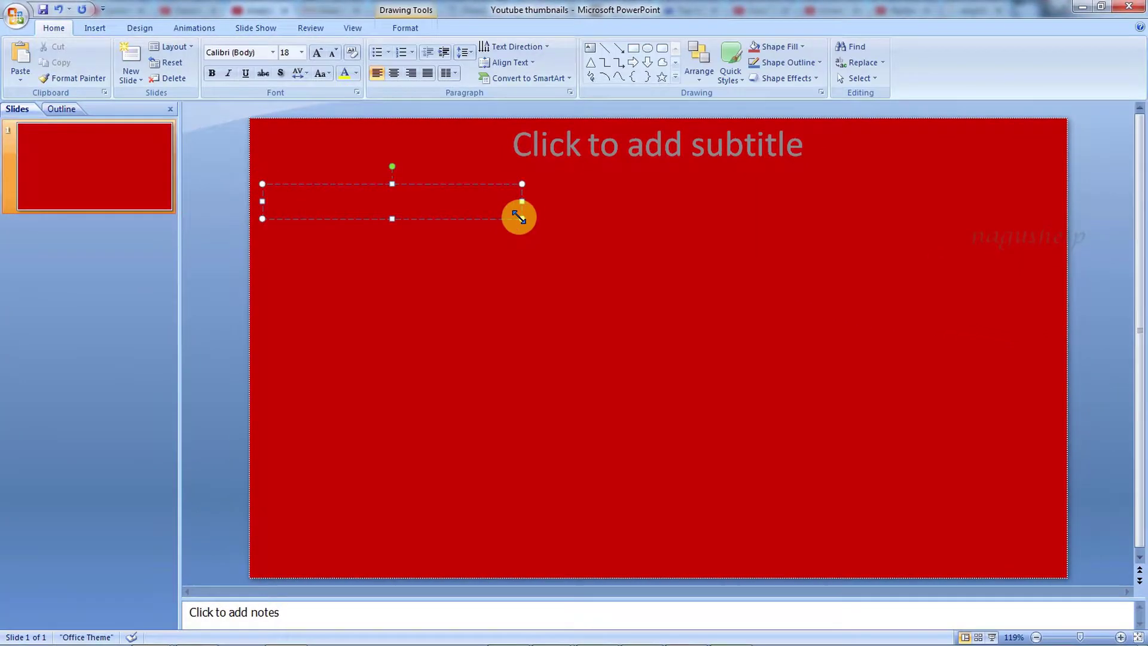
left_click_drag(522, 204, 1067, 211)
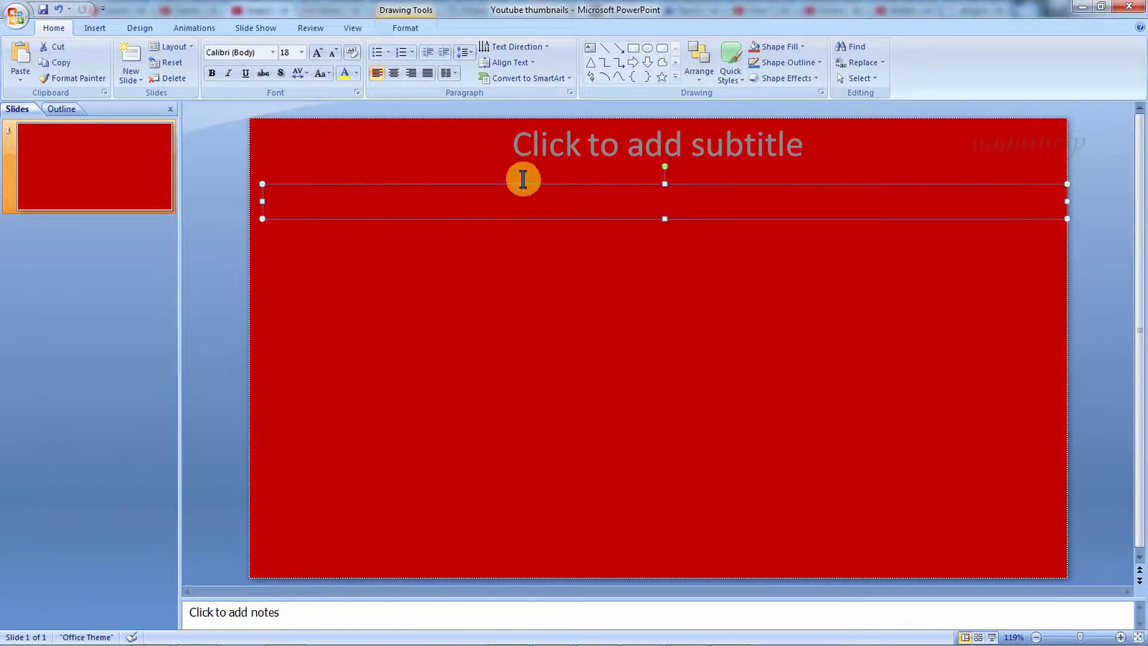
left_click_drag(263, 201, 249, 201)
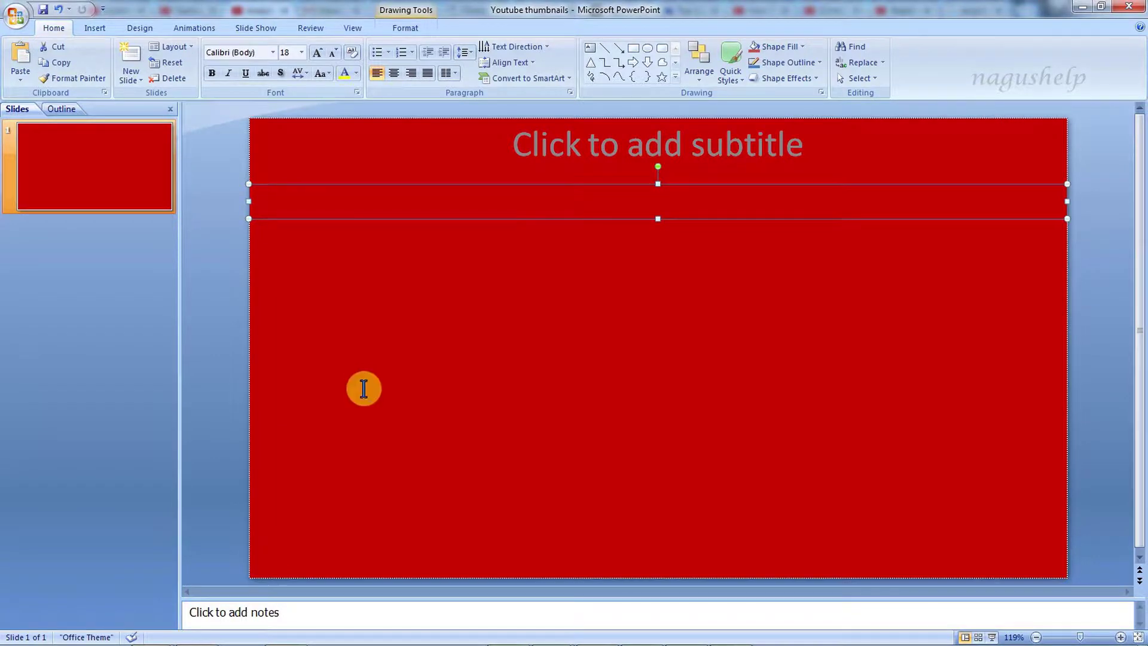
left_click(239, 30)
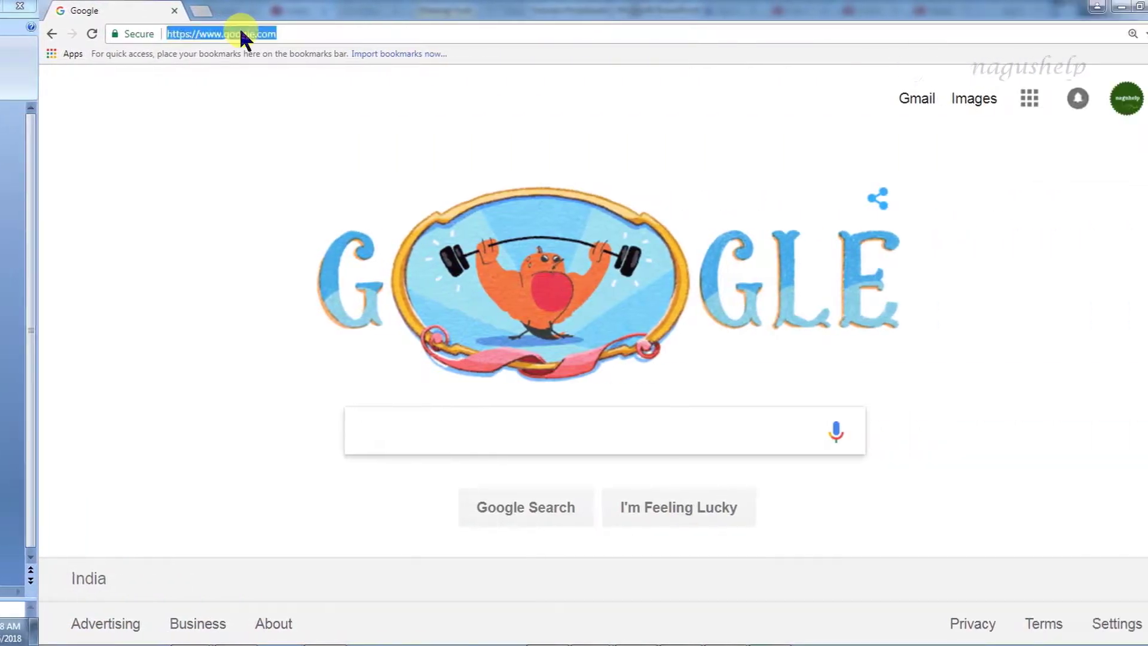
- Load quillpad.in, type 'sulabhavagi hege madodu' in the Kannada editor, copy it, and minimize Chrome
type("quillpad.in/index.html")
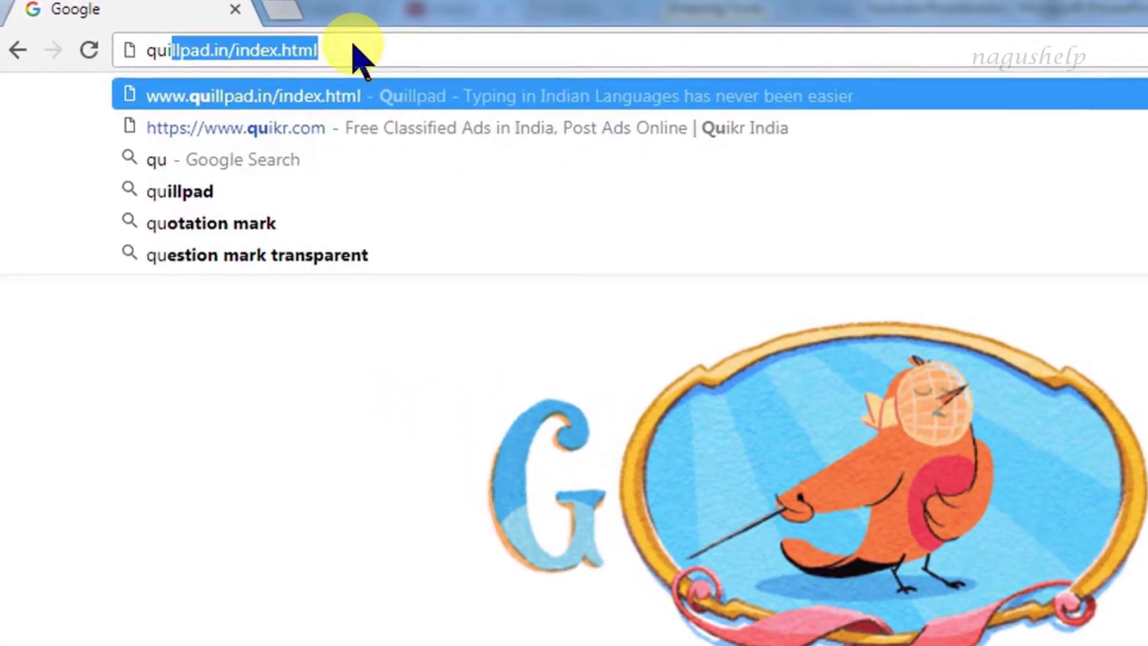
key("Return")
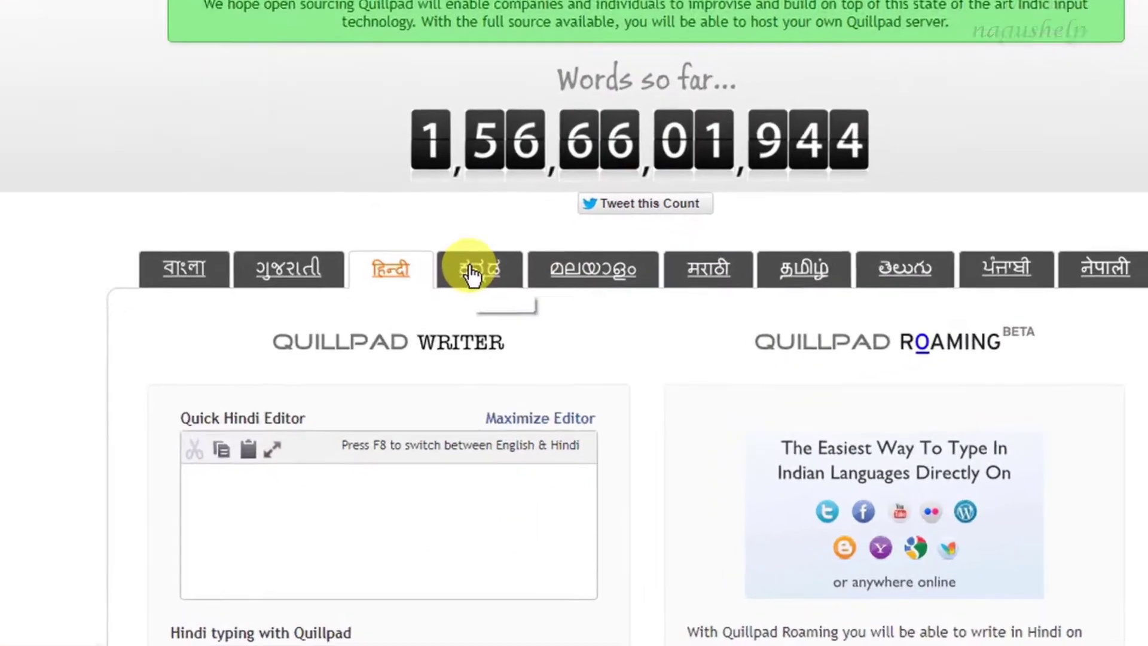
left_click(462, 387)
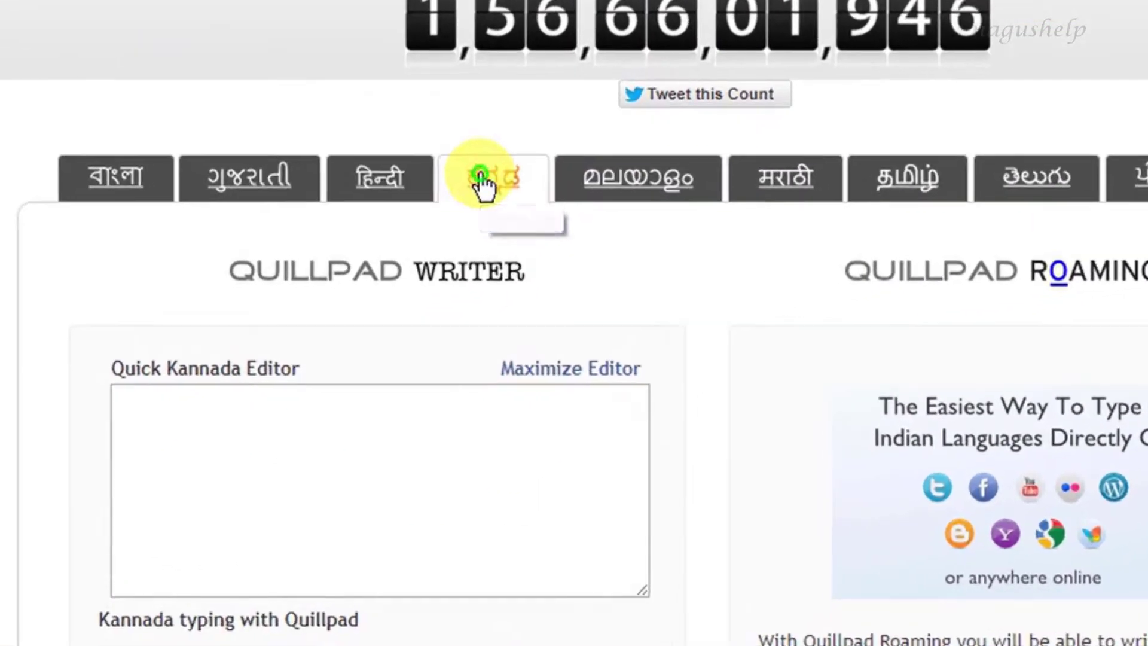
type("sula")
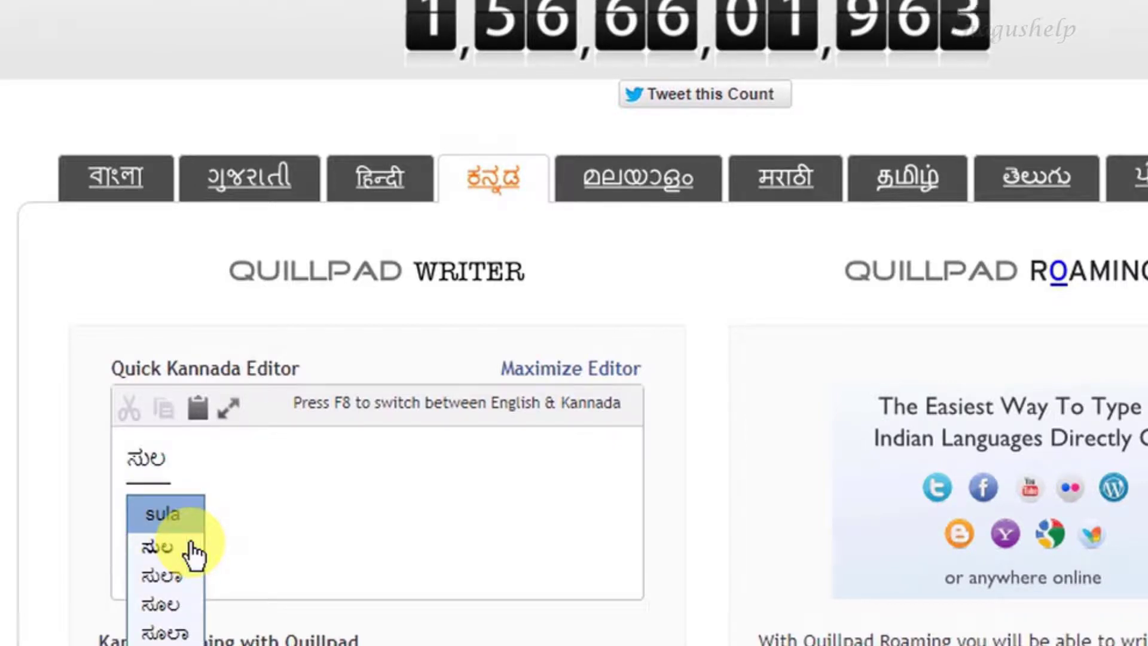
type("bhavagi hege madodu")
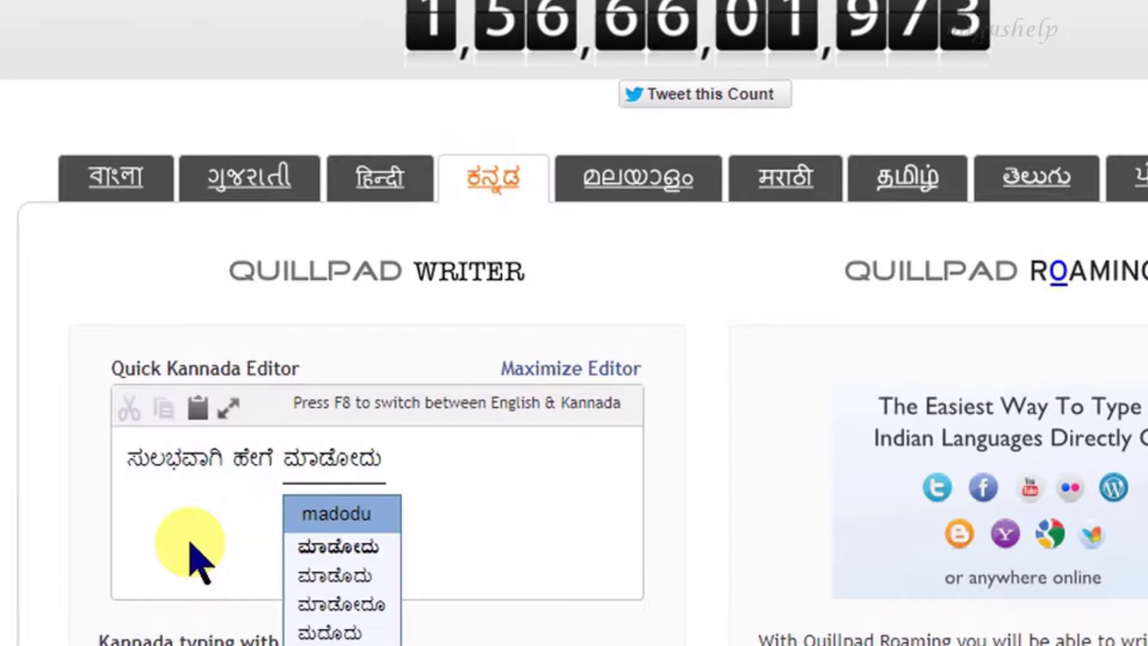
key("ctrl+a")
key("ctrl+c")
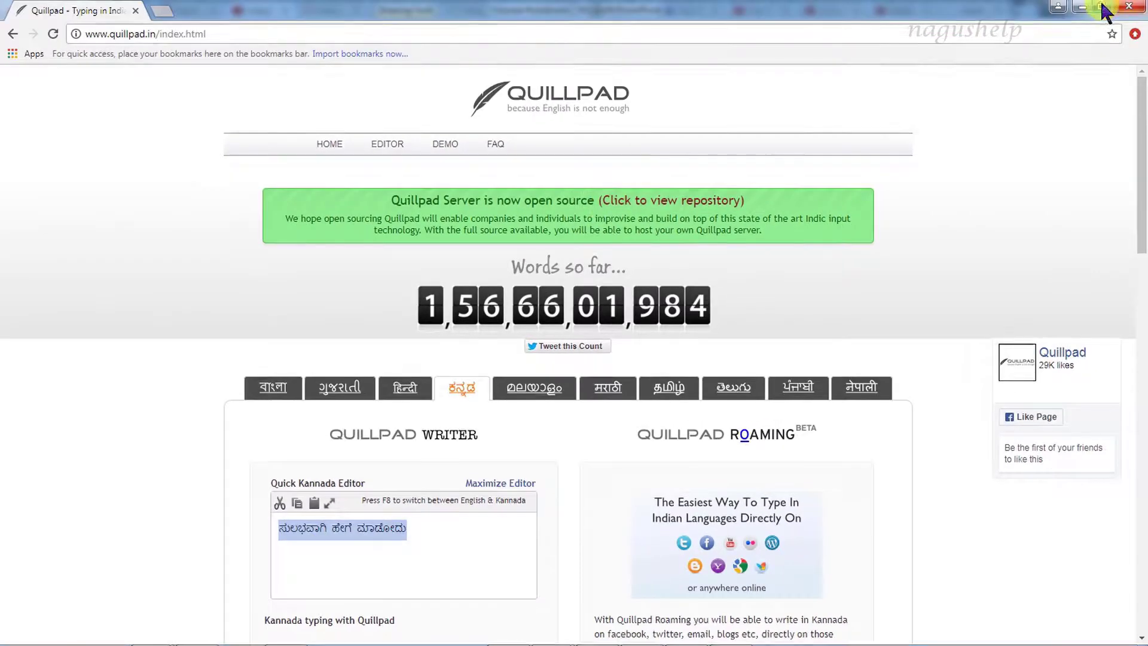
left_click(1082, 7)
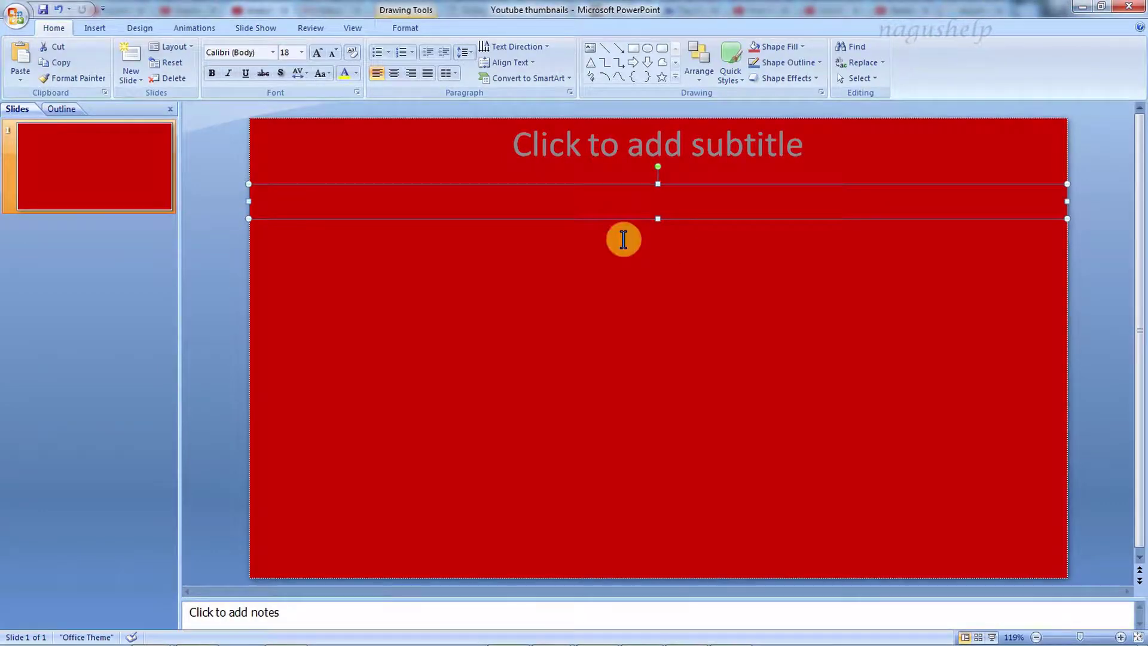
- Paste the Kannada phrase into the text box and delete ಮಾಡೋದು, leaving ಸುಲಭವಾಗಿ ಹೇಗೆ
left_click(612, 210)
key("ctrl+v")
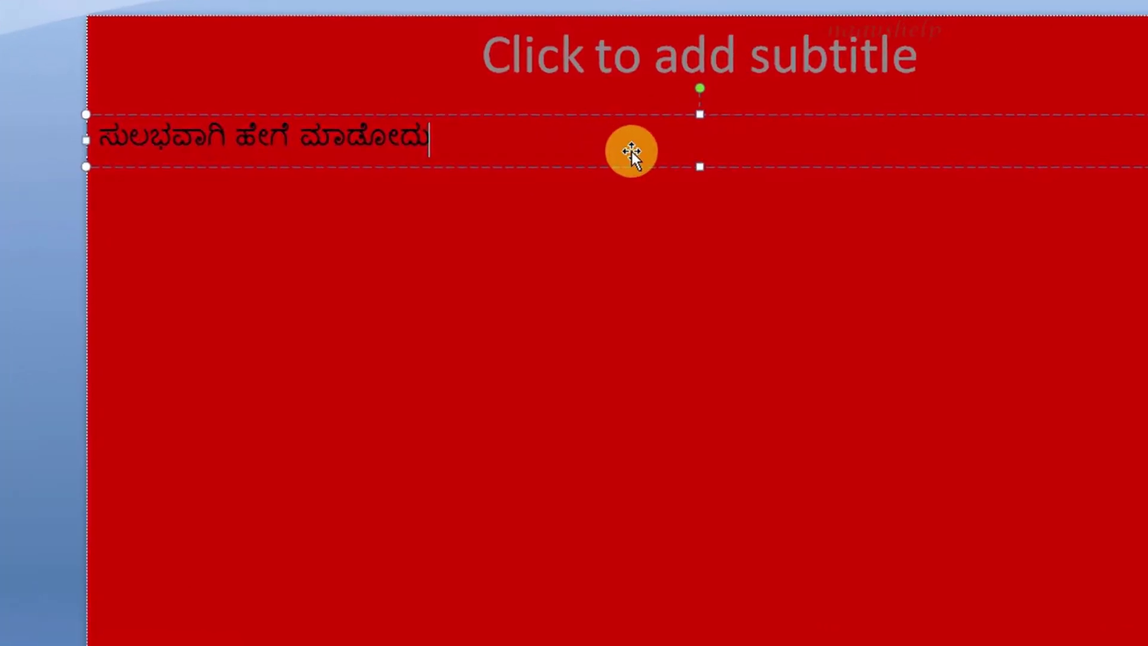
left_click(303, 138)
key("Return")
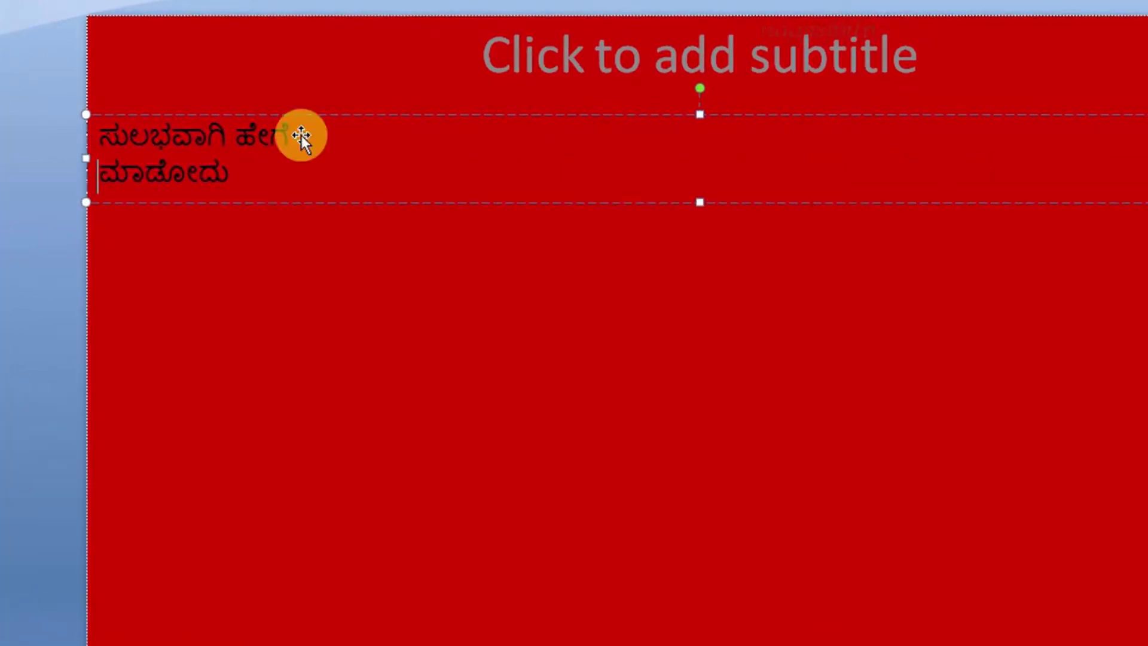
left_click(235, 137)
key("Return")
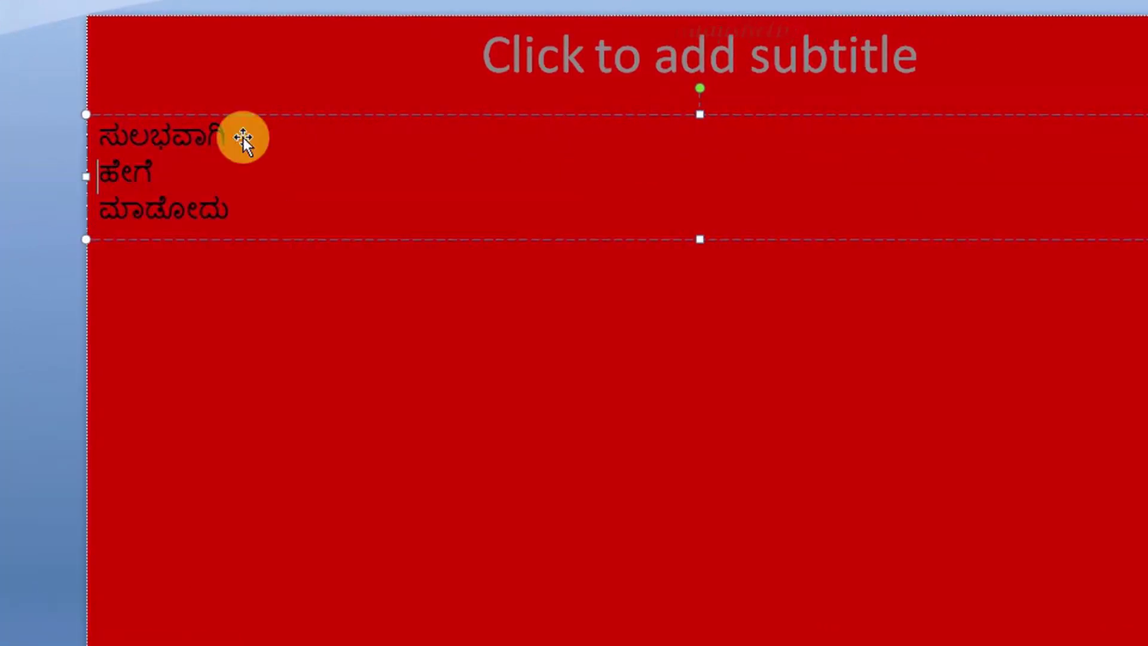
key("ctrl+z")
key("ctrl+z")
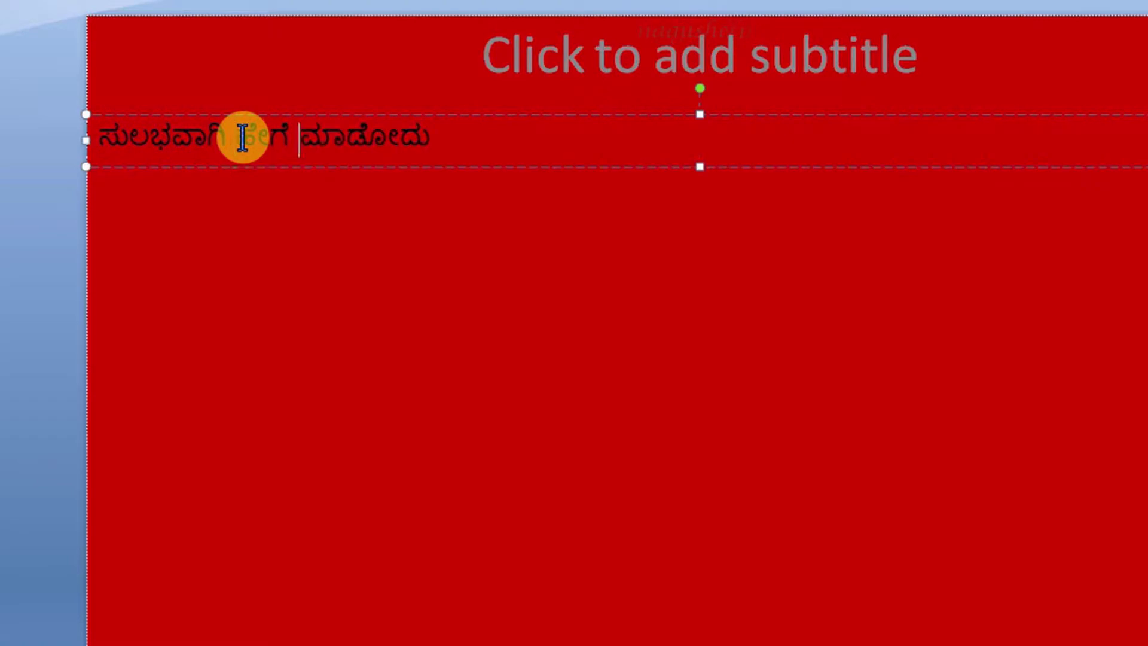
double_click(432, 140)
key("ctrl+c")
key("BackSpace")
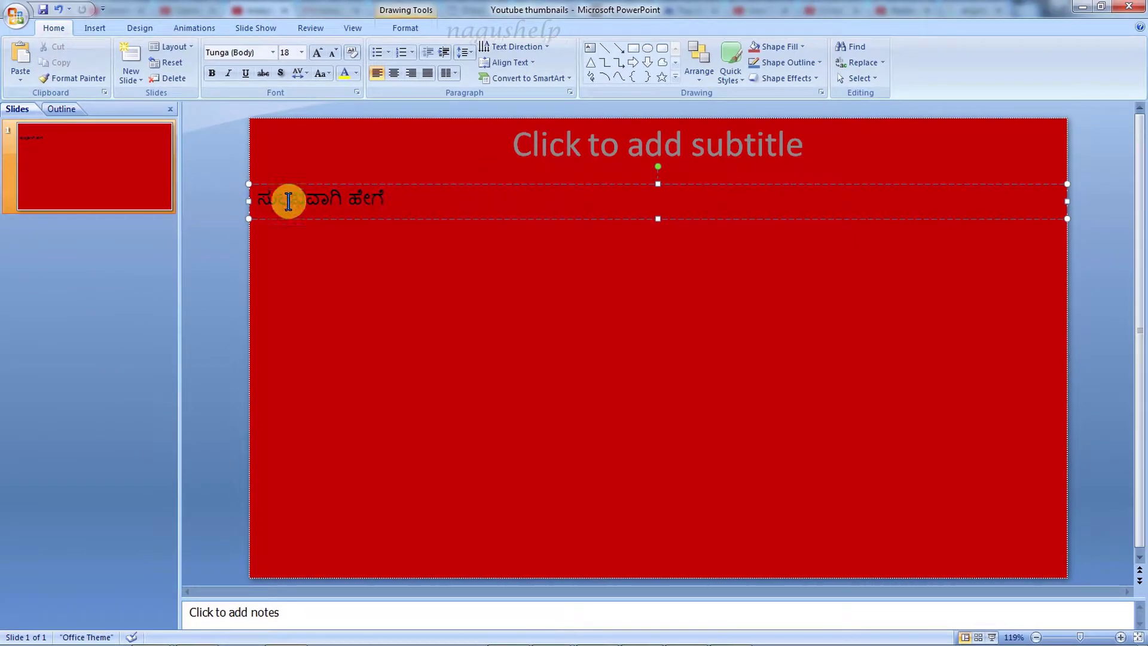
- Grow the heading to 96 pt, make it bold, and move it to the slide top
triple_click(257, 198)
left_click(317, 53)
left_click(318, 53)
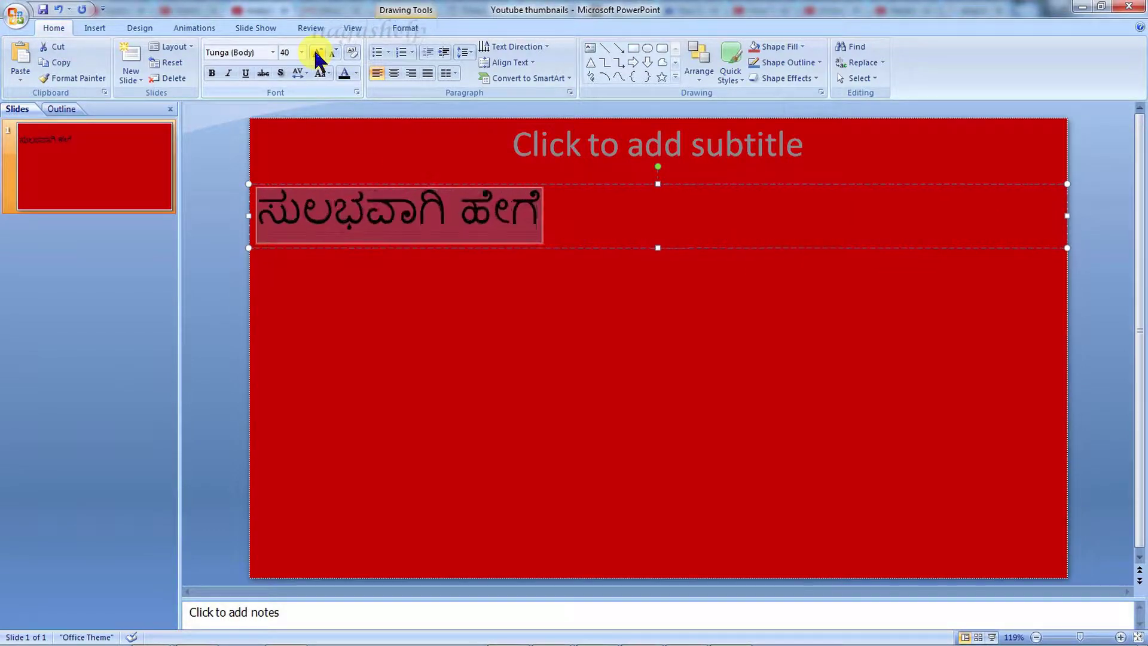
left_click(318, 52)
left_click(318, 52)
left_click(318, 53)
left_click(318, 53)
left_click(318, 53)
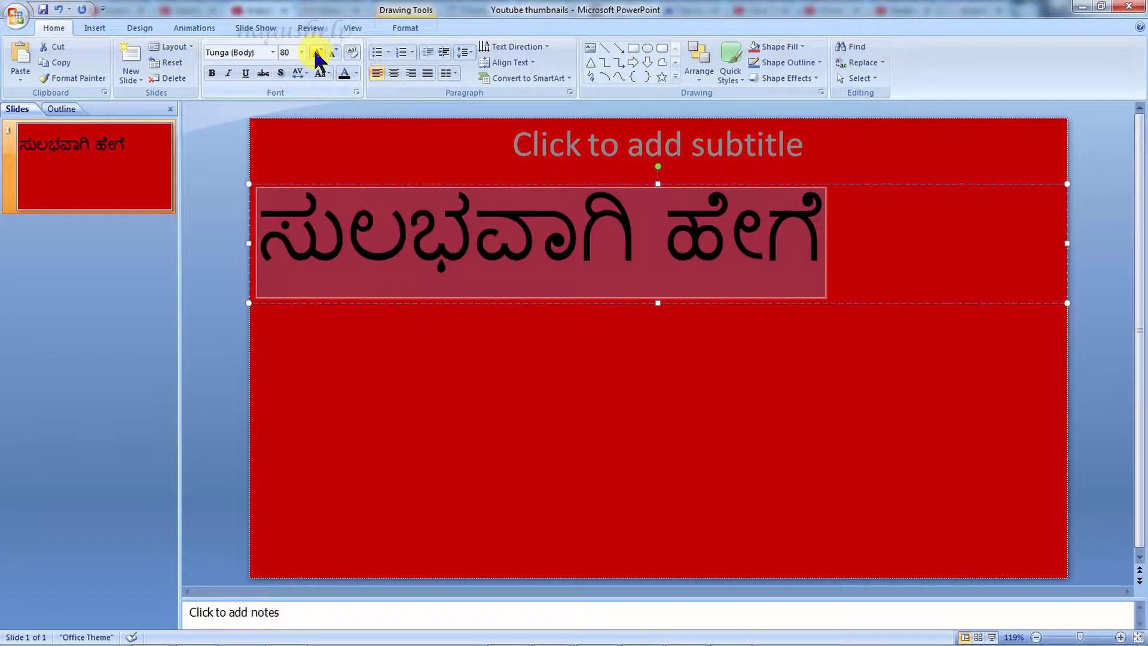
left_click(317, 53)
left_click(318, 53)
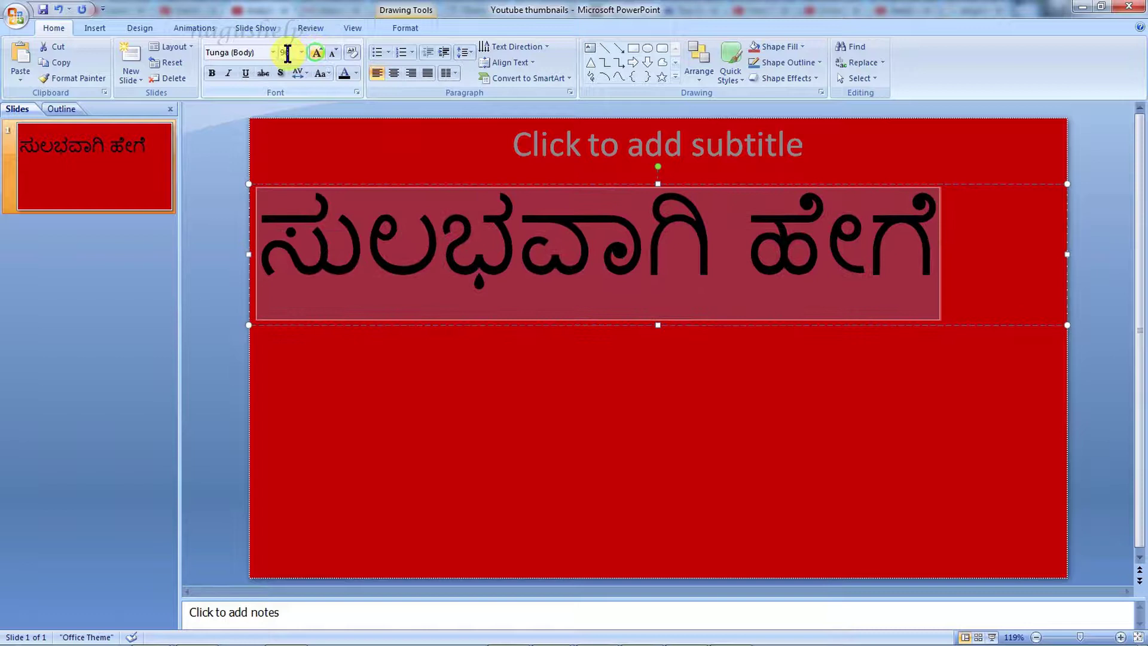
left_click(211, 73)
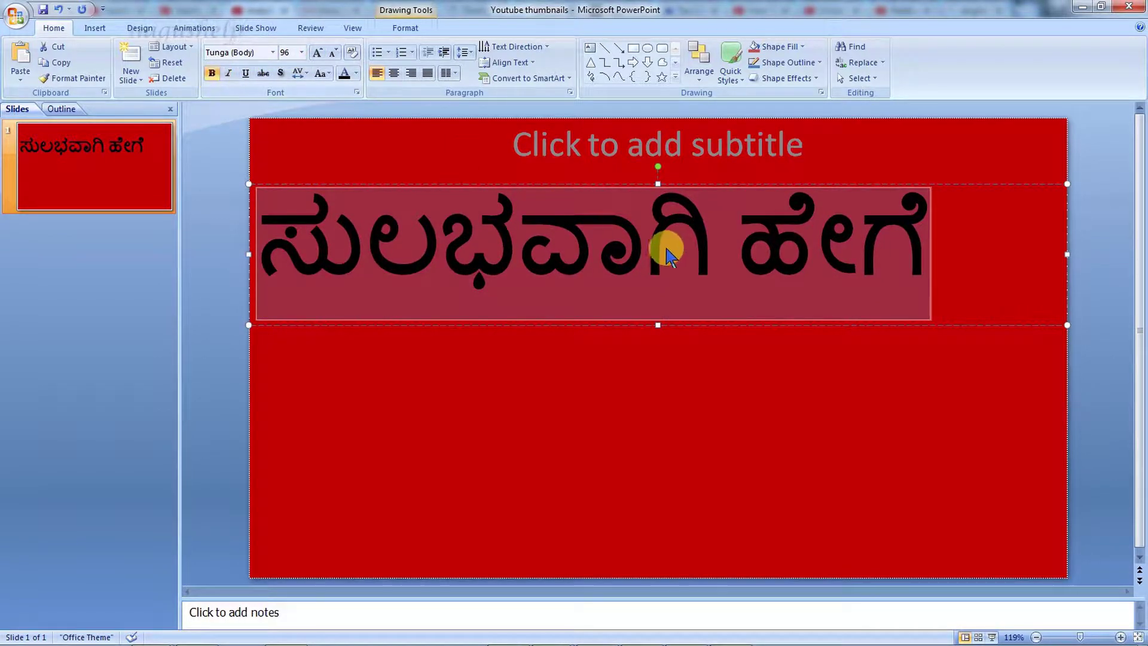
left_click_drag(596, 184, 598, 144)
left_click(504, 361)
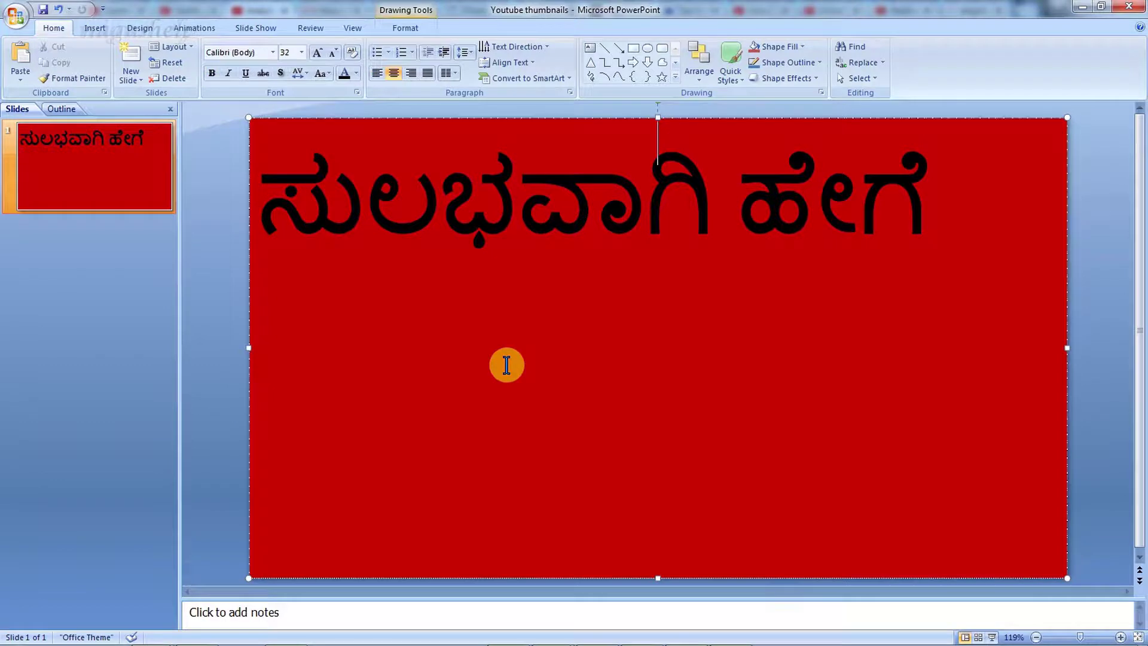
- Add a full-width text box below the heading with 'Thumbnails' in bold white 98 pt
left_click(96, 29)
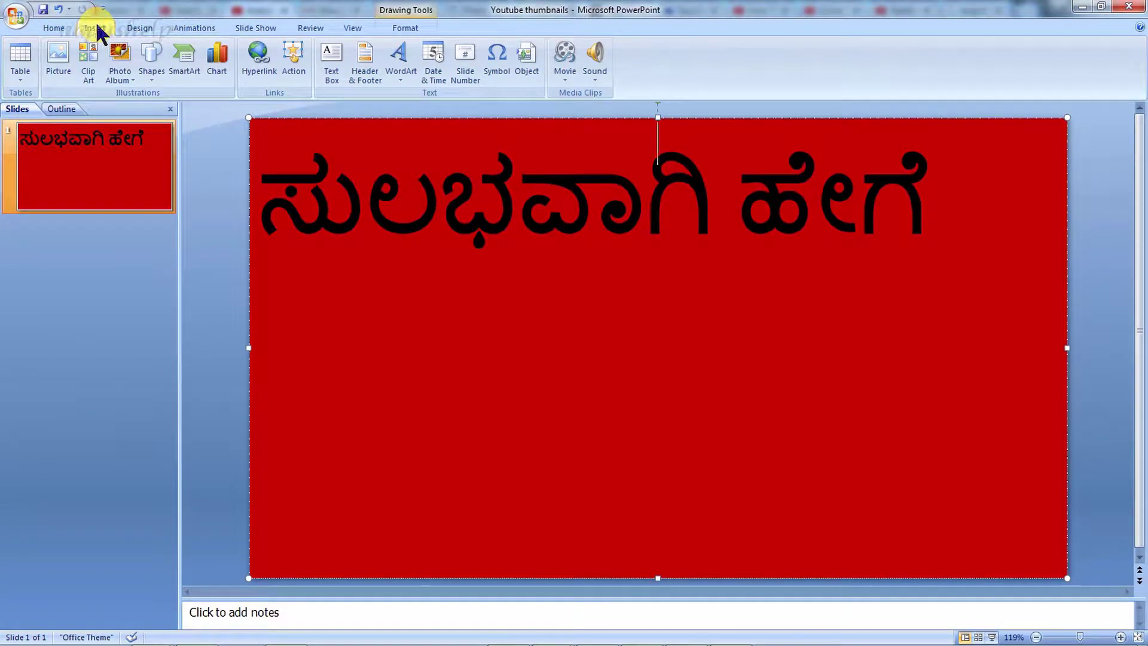
left_click(332, 60)
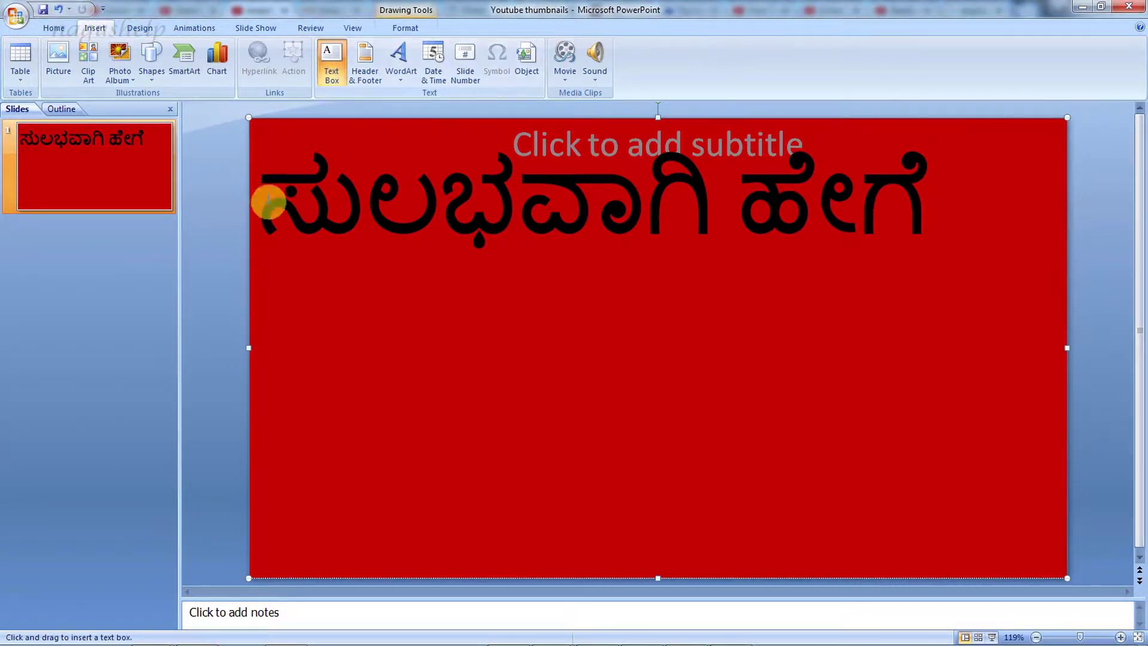
mouse_move(251, 293)
left_mouse_down()
mouse_move(698, 367)
mouse_move(1066, 367)
left_mouse_up()
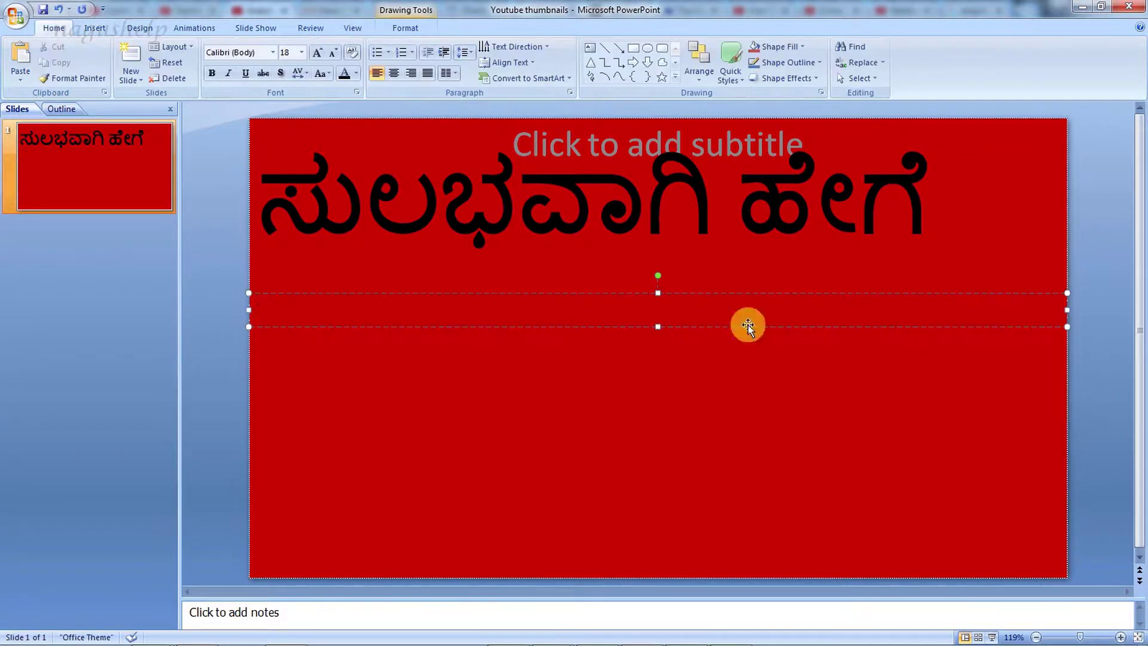
double_click(261, 309)
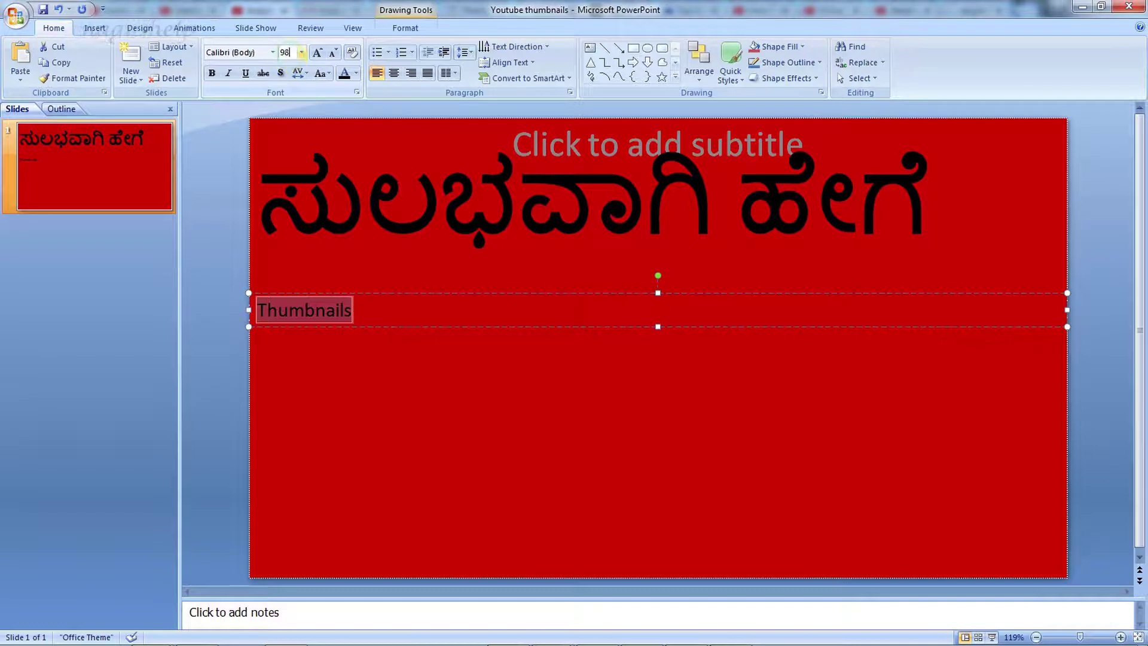
type("98")
key("Return")
left_click(211, 73)
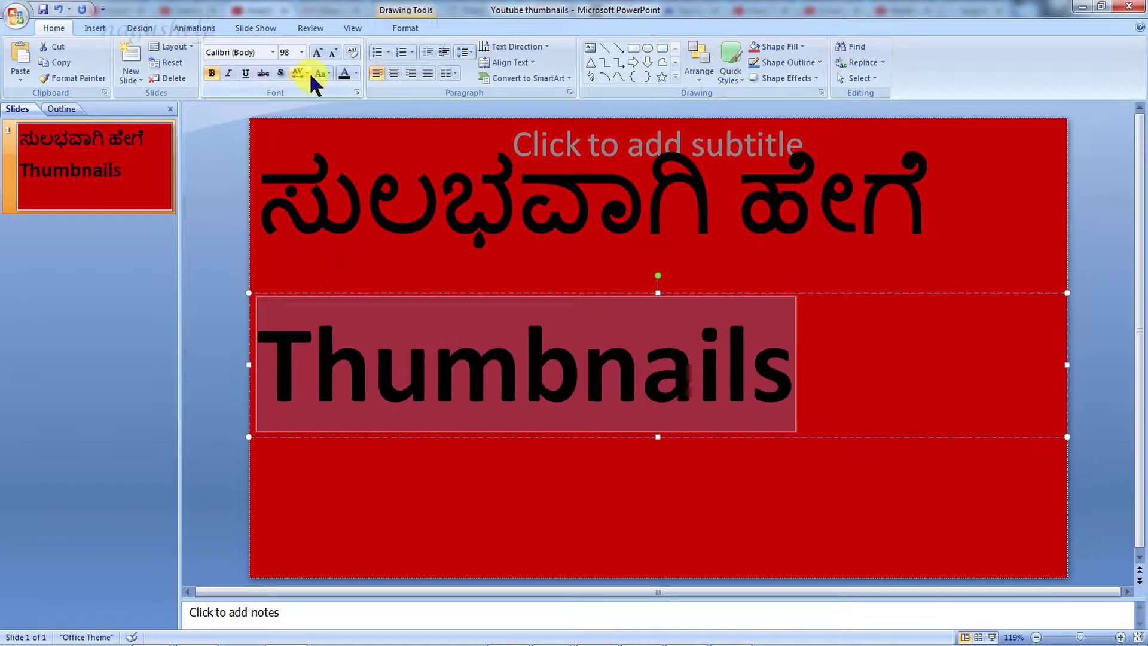
left_click(356, 73)
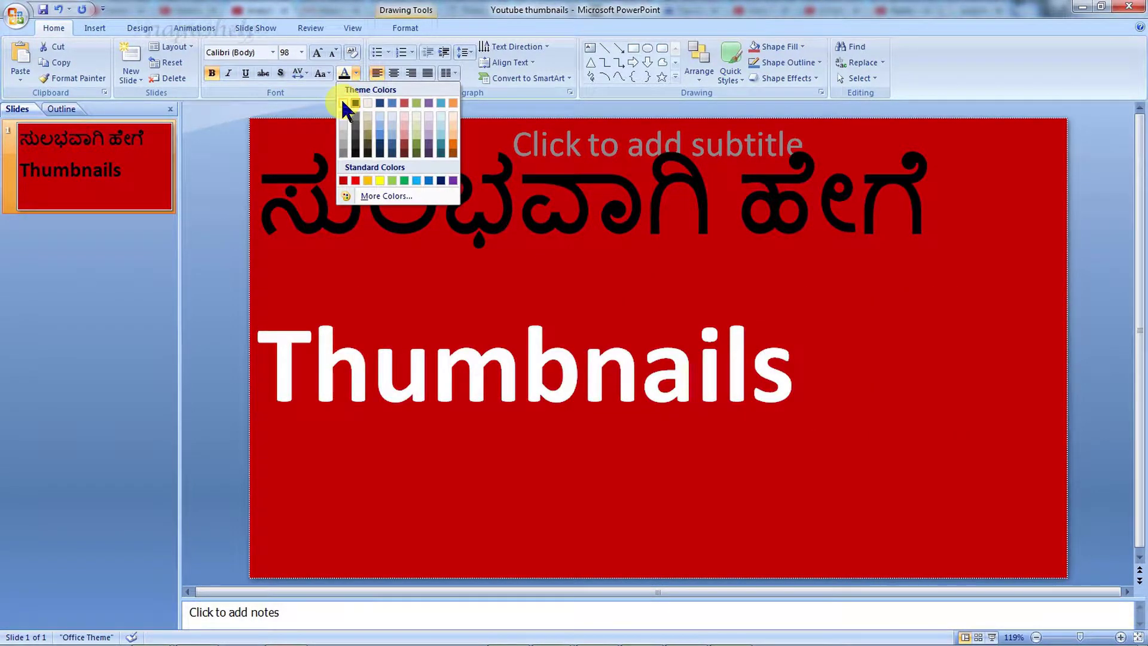
left_click(345, 104)
left_click(389, 515)
- Draw a third text box along the bottom of the slide
left_click(95, 29)
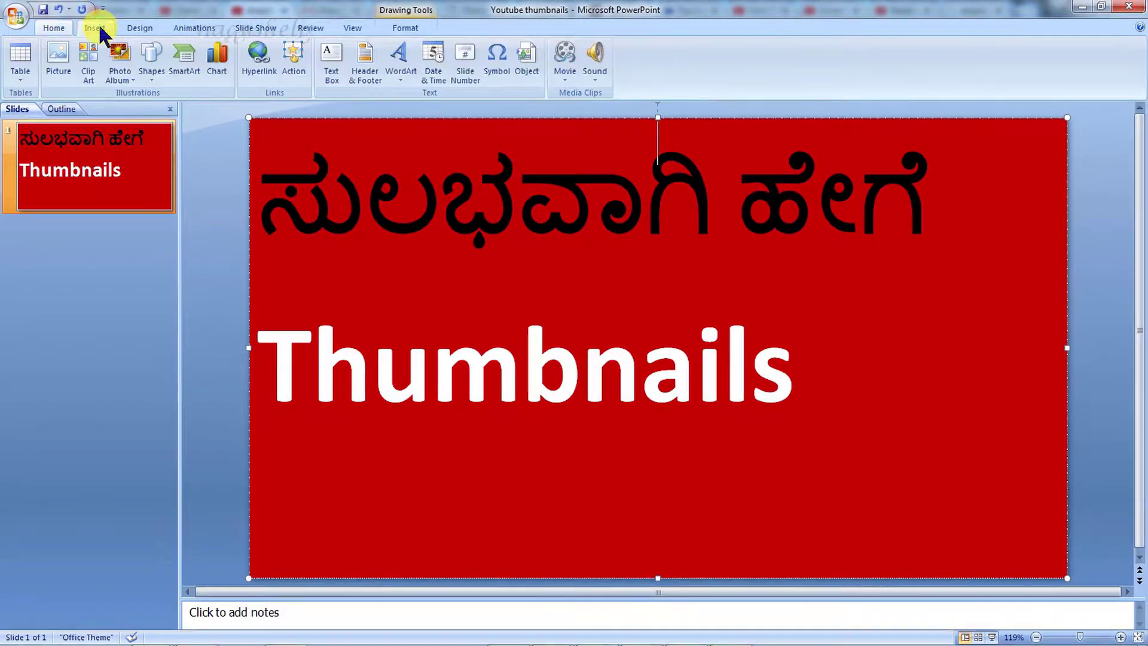
left_click(331, 60)
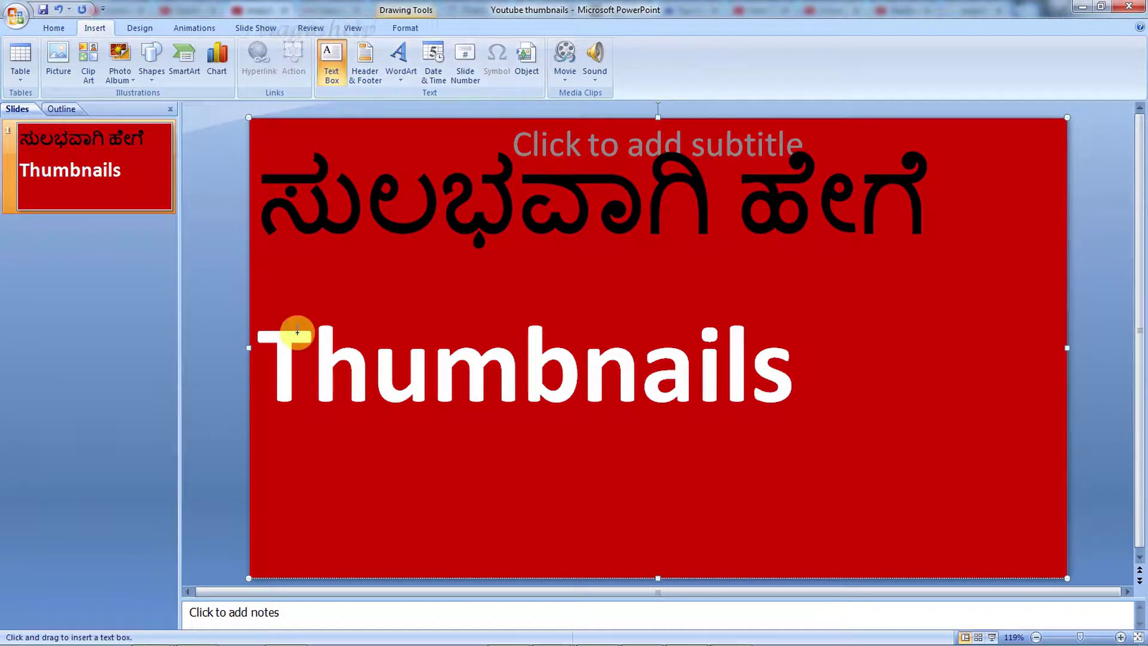
left_click_drag(251, 485, 819, 548)
- Enter 'Create ಮಾಡೋದು?' and copy the Kannada title's formatting onto it with Format Painter
type("Create")
key("ctrl+v")
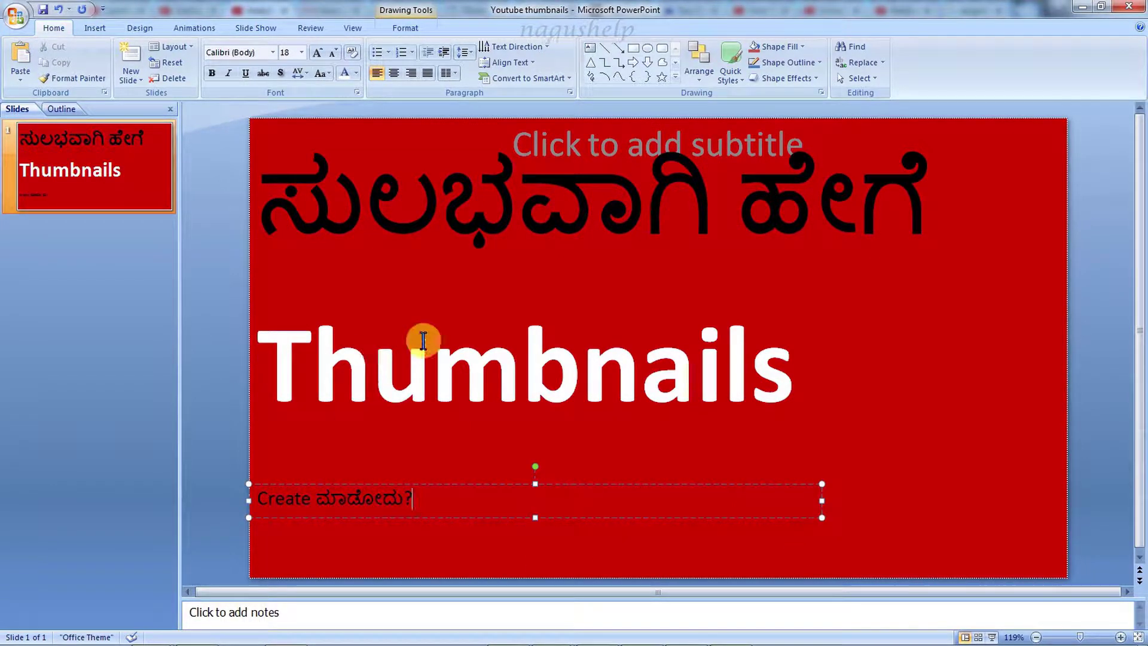
double_click(417, 182)
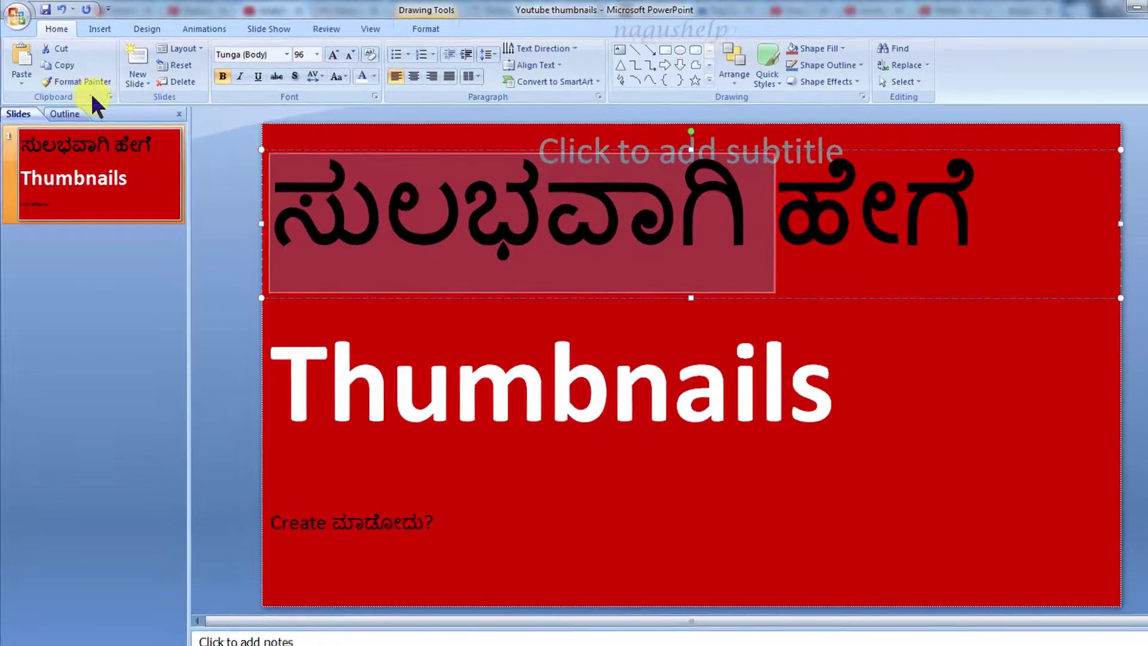
left_click(73, 77)
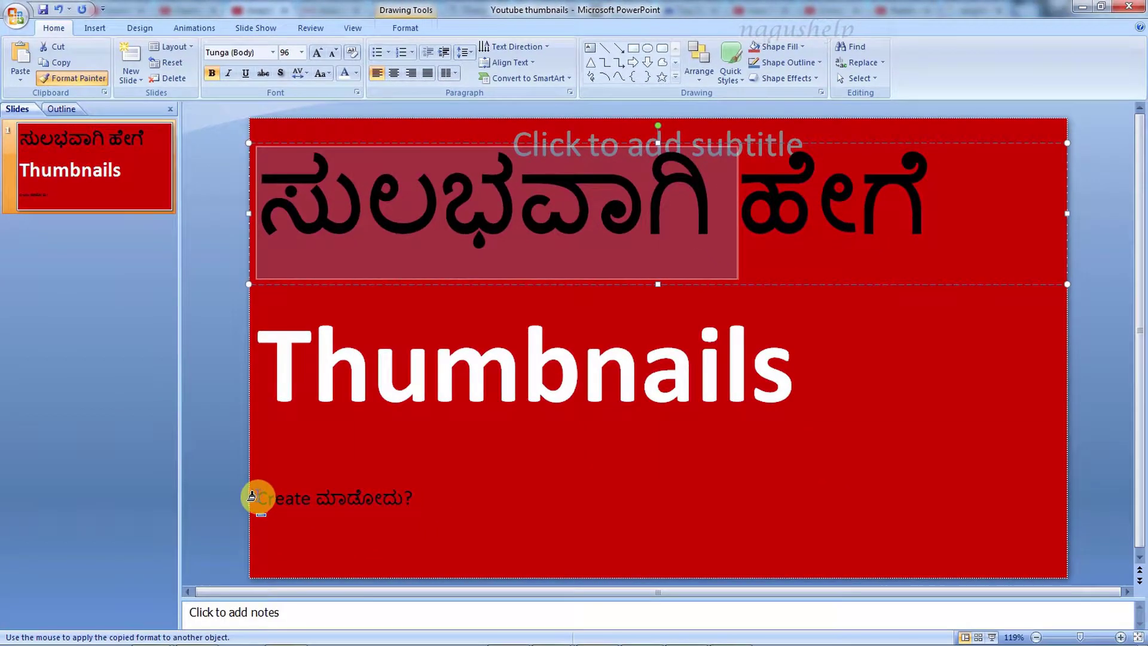
left_click_drag(258, 497, 412, 502)
- Set the bottom line to 60 pt and adjust the question mark's size
left_click(273, 364)
left_click_drag(798, 473, 721, 473)
left_click(333, 52)
left_click(707, 488)
key("ctrl+a")
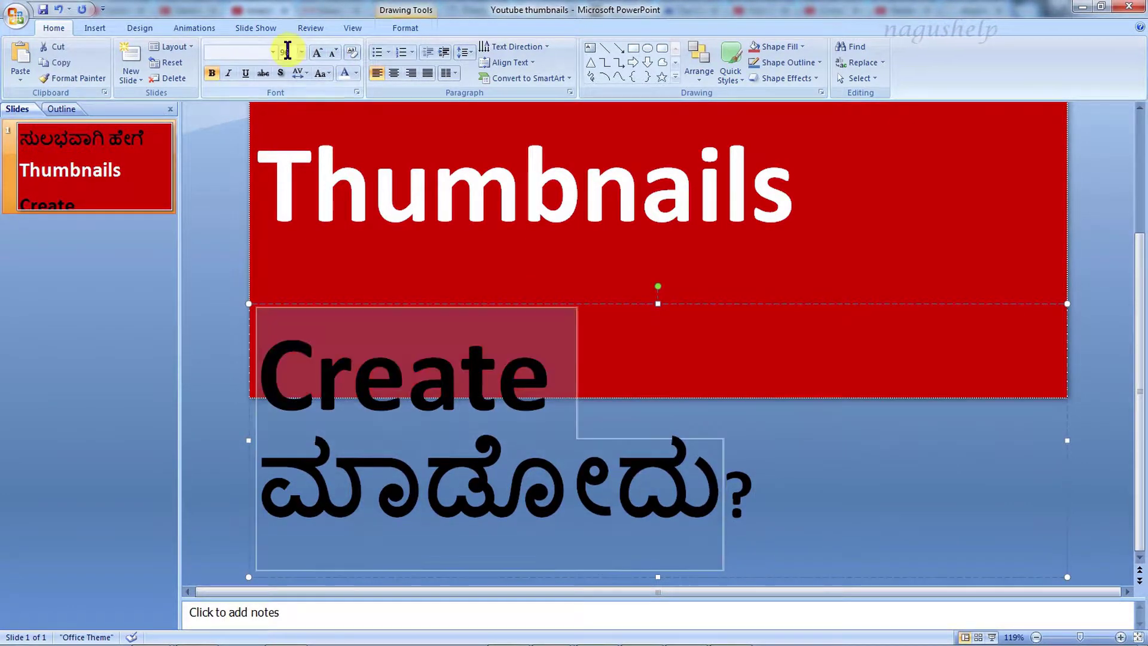
left_click(287, 49)
type("60")
key("Return")
left_click_drag(1024, 487, 991, 488)
left_click(318, 52)
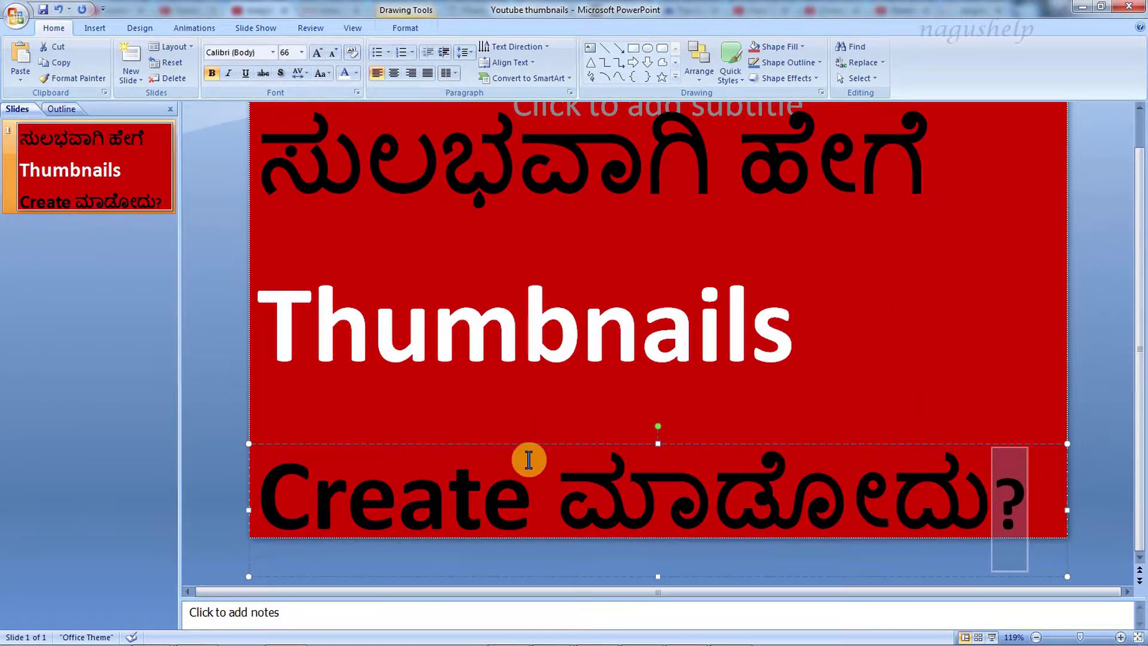
- Move the bottom box and Thumbnails box up and narrow the Thumbnails box
left_click_drag(530, 443, 531, 408)
left_click(841, 353)
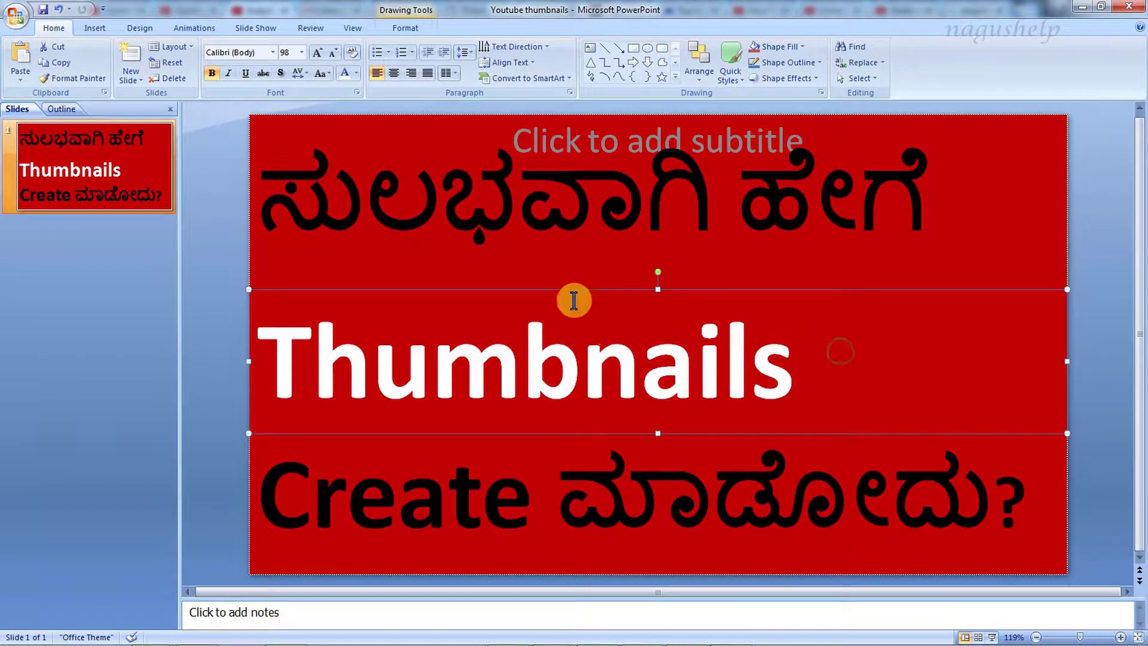
left_click_drag(570, 286, 572, 269)
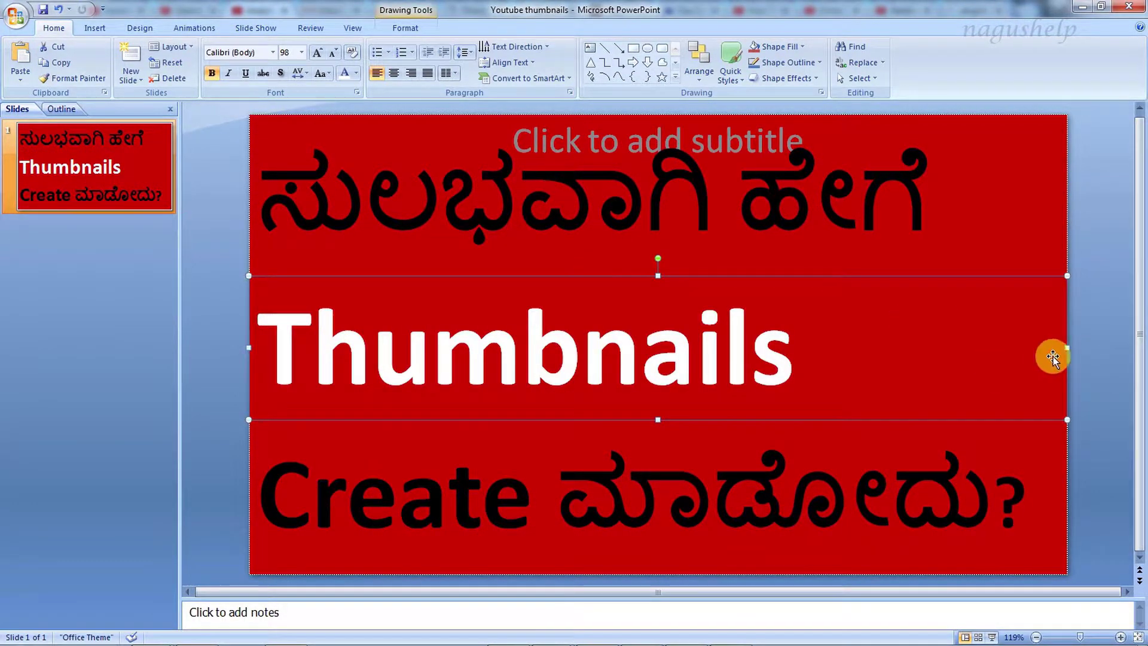
left_click_drag(1068, 348, 824, 360)
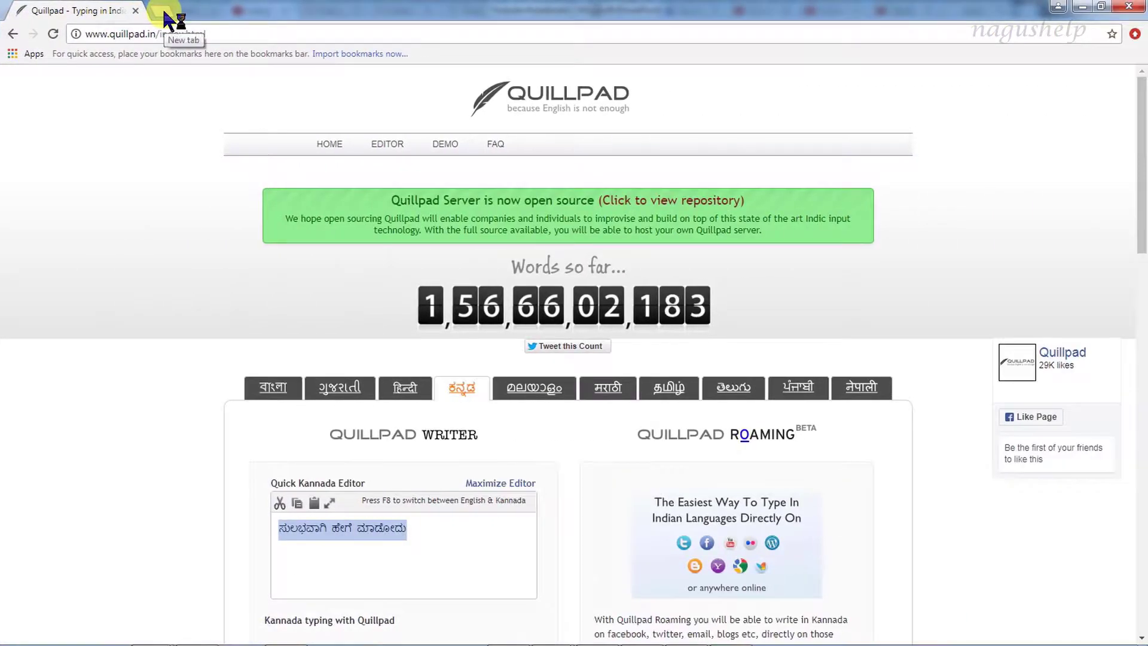
- Search Google Images for 'powerpoint logo transparent background' and open the first result
left_click(317, 11)
type("powerpoint logo transparent background")
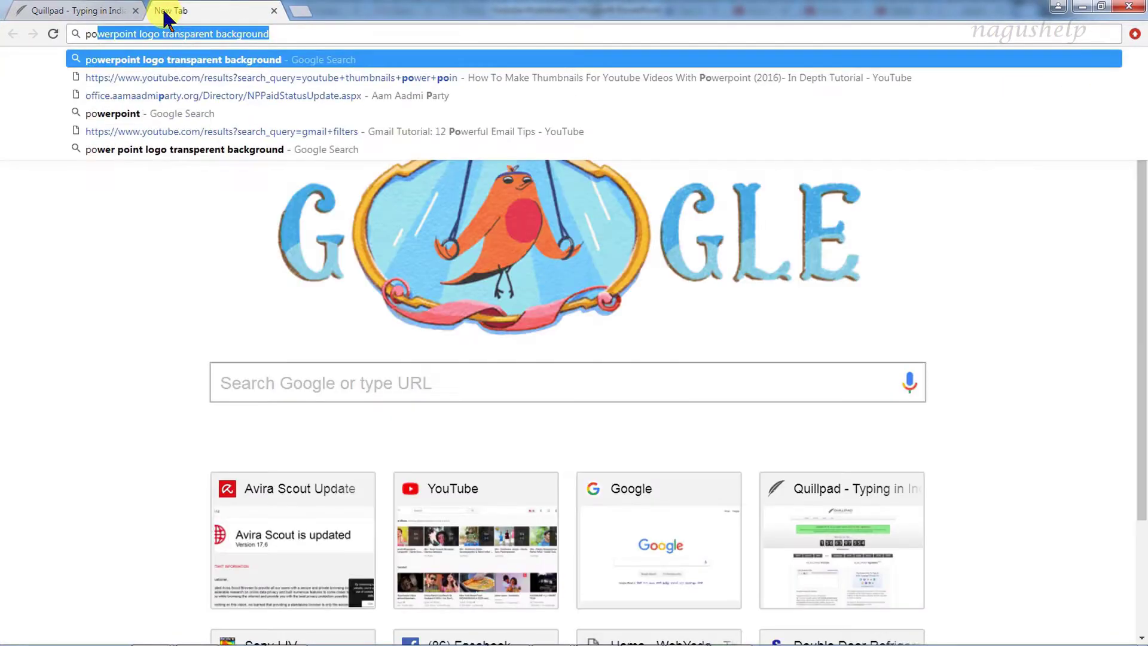
key("Return")
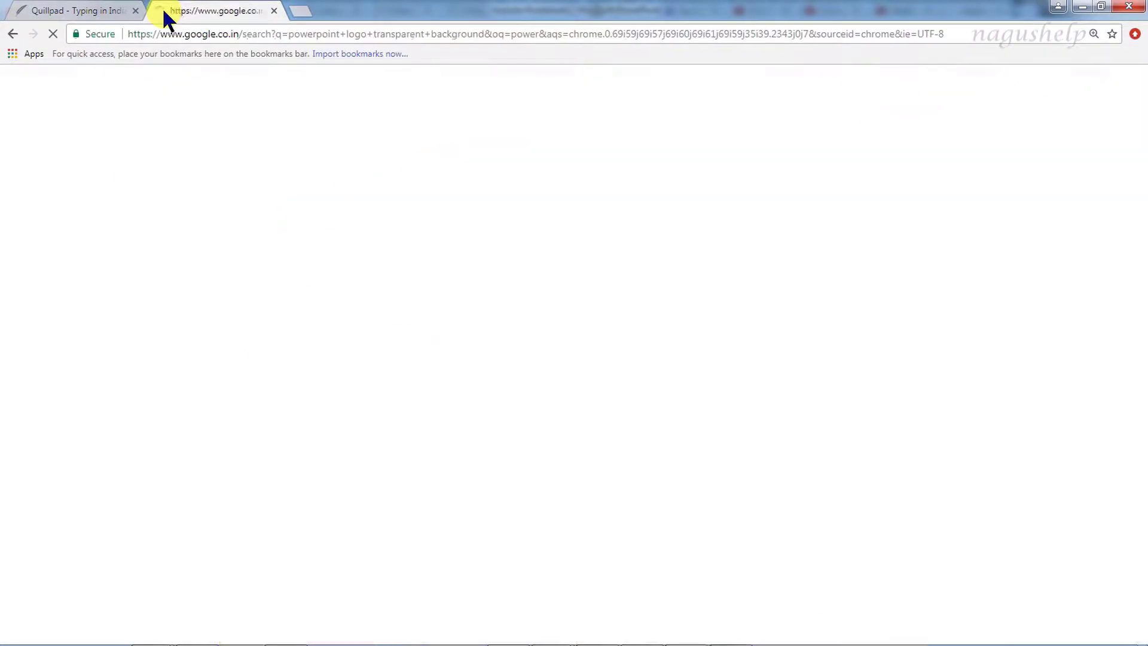
left_click(251, 174)
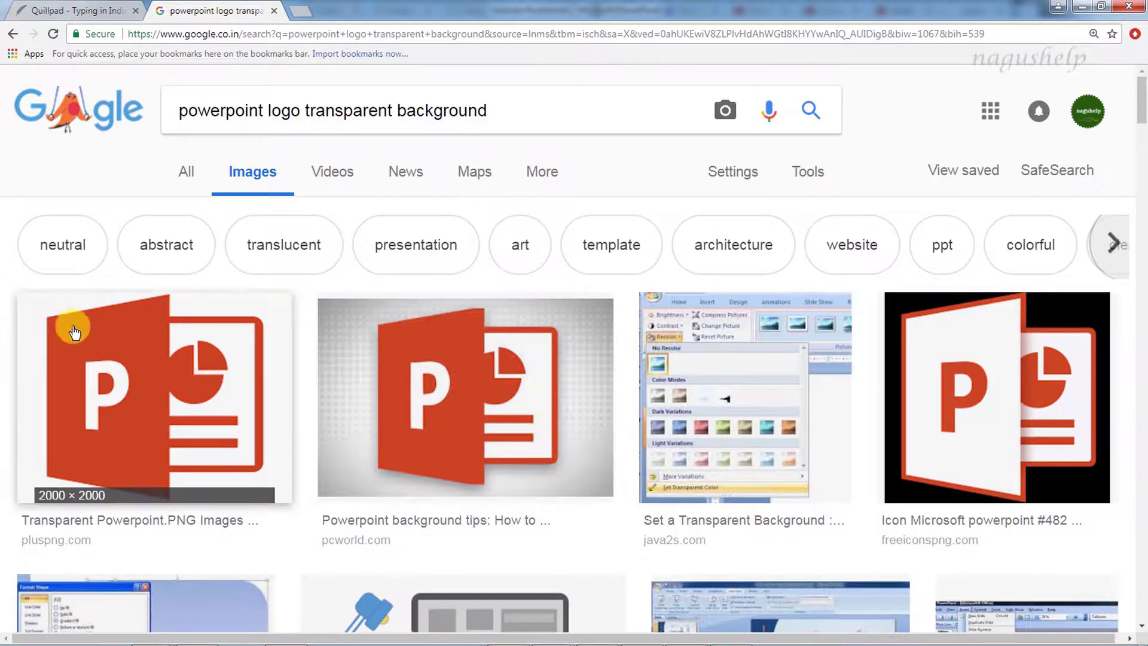
left_click(119, 347)
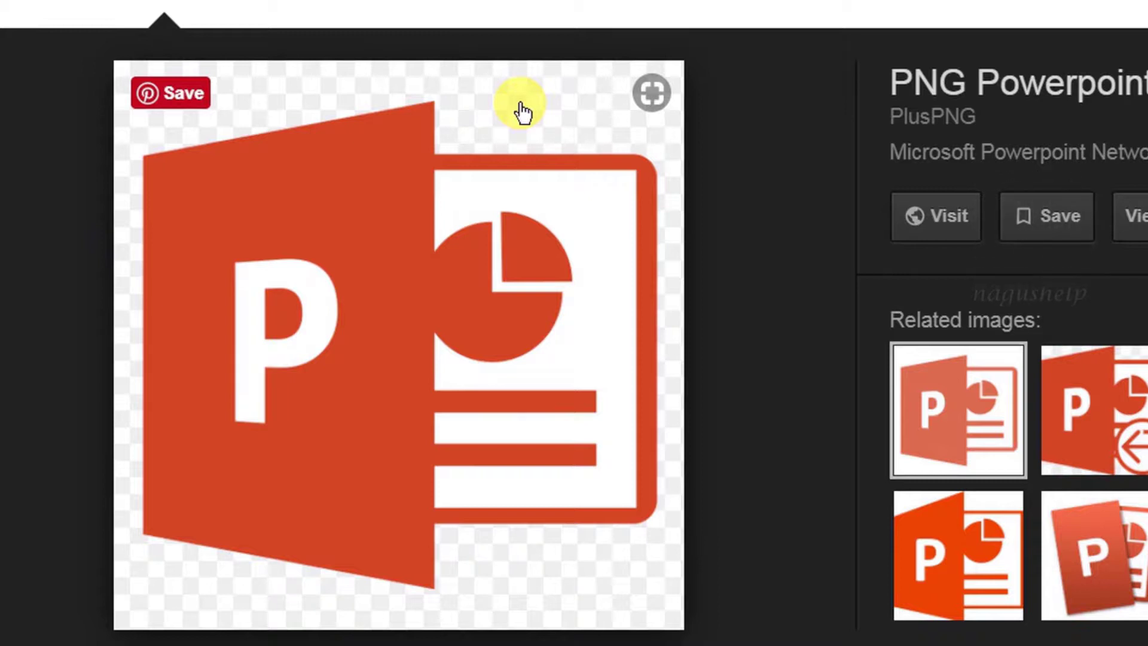
- Download the logo image and save it as 'naguppt'
right_click(549, 108)
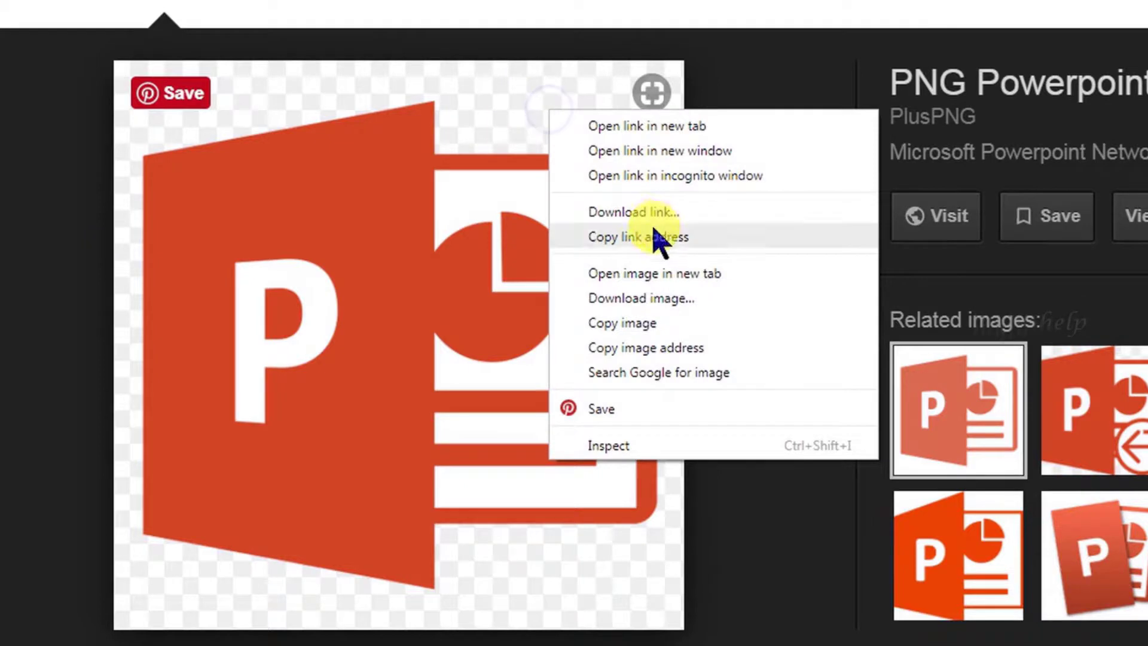
left_click(629, 305)
type("nag")
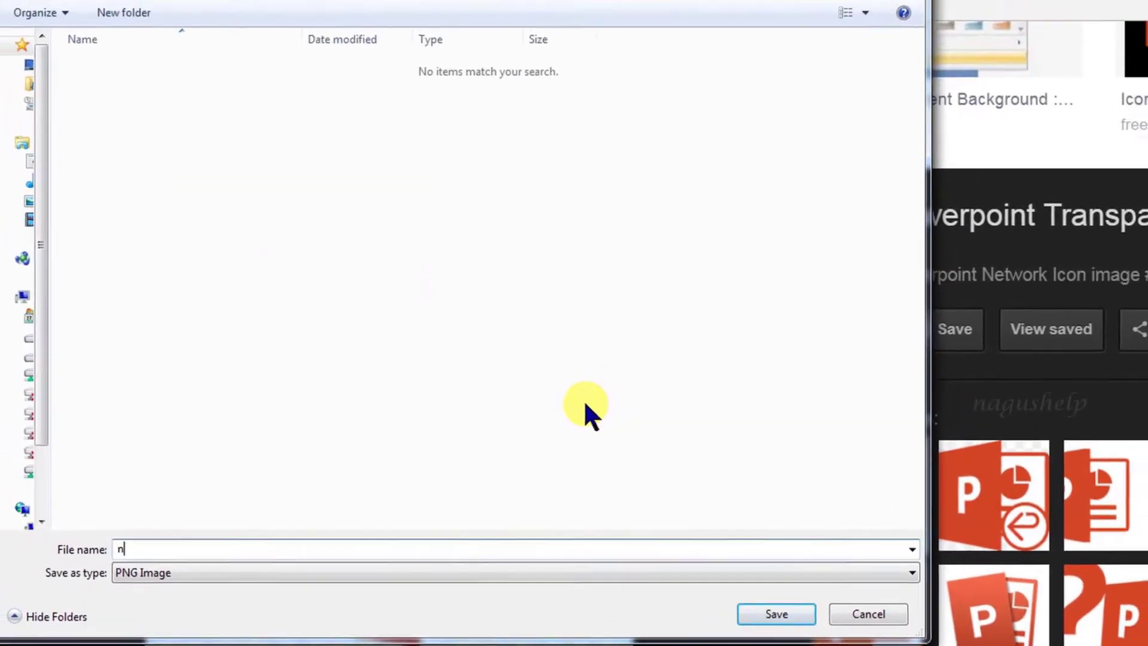
type("uppt")
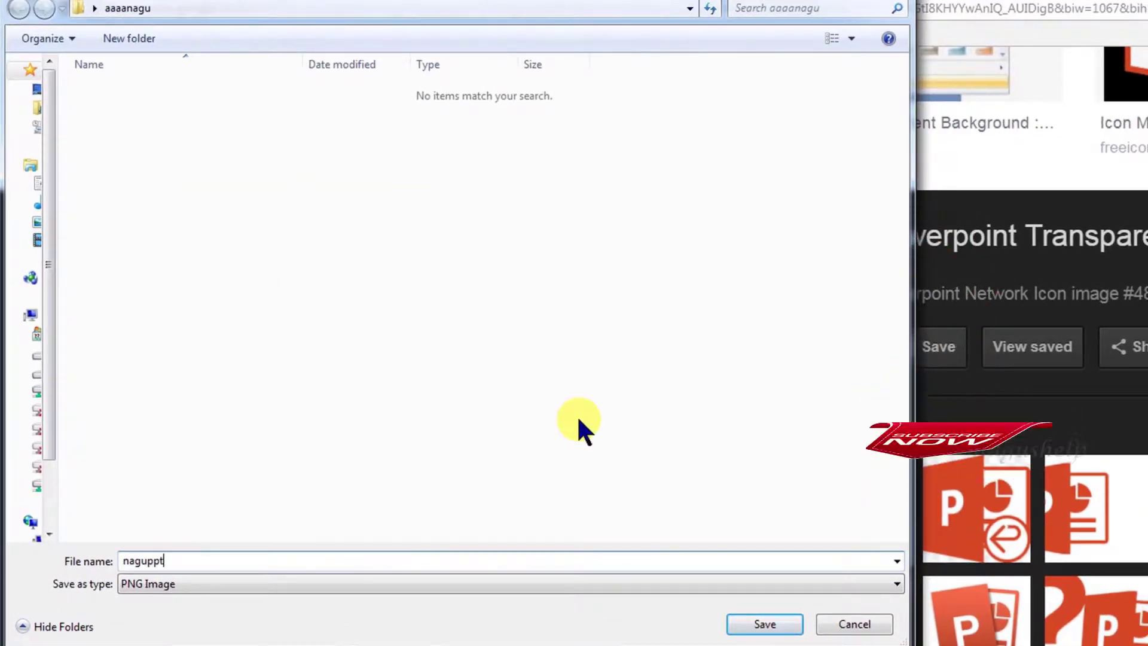
key("Return")
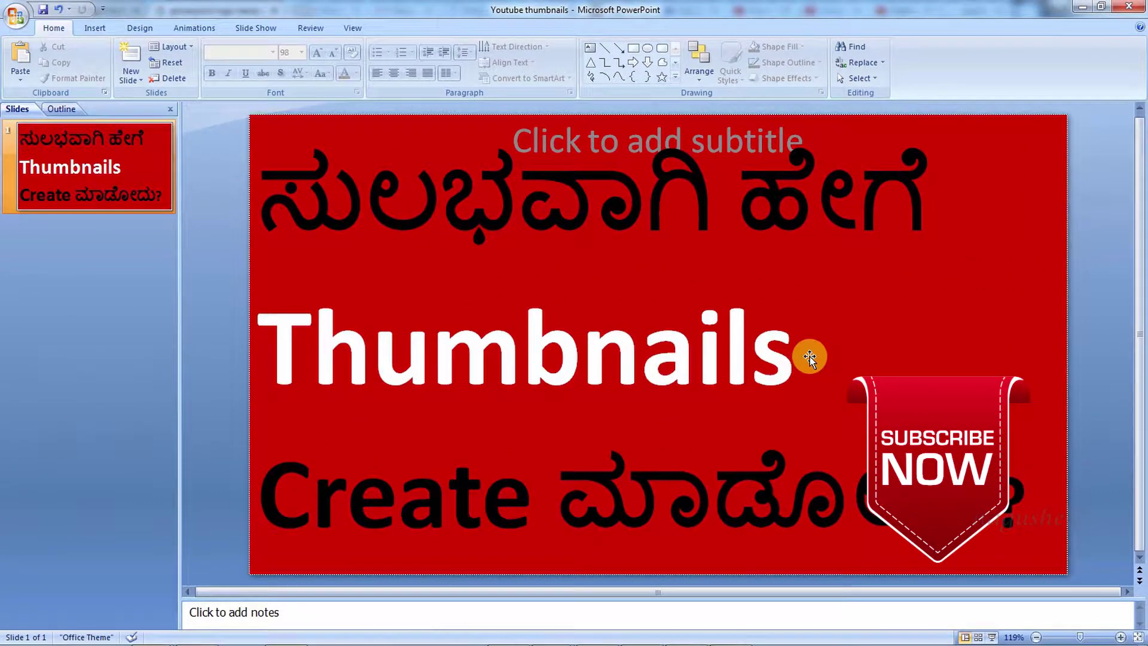
- Insert the naguppt picture, shrink it to about 2.31" square, and place it right of Thumbnails
left_click(810, 357)
left_click(847, 354)
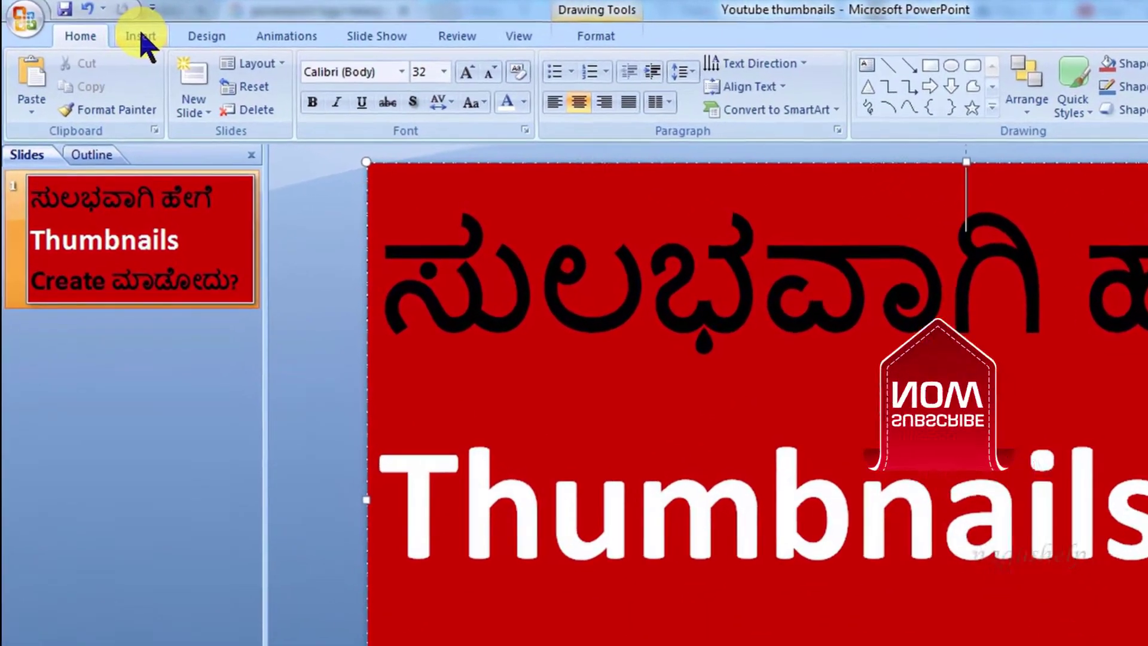
left_click(141, 38)
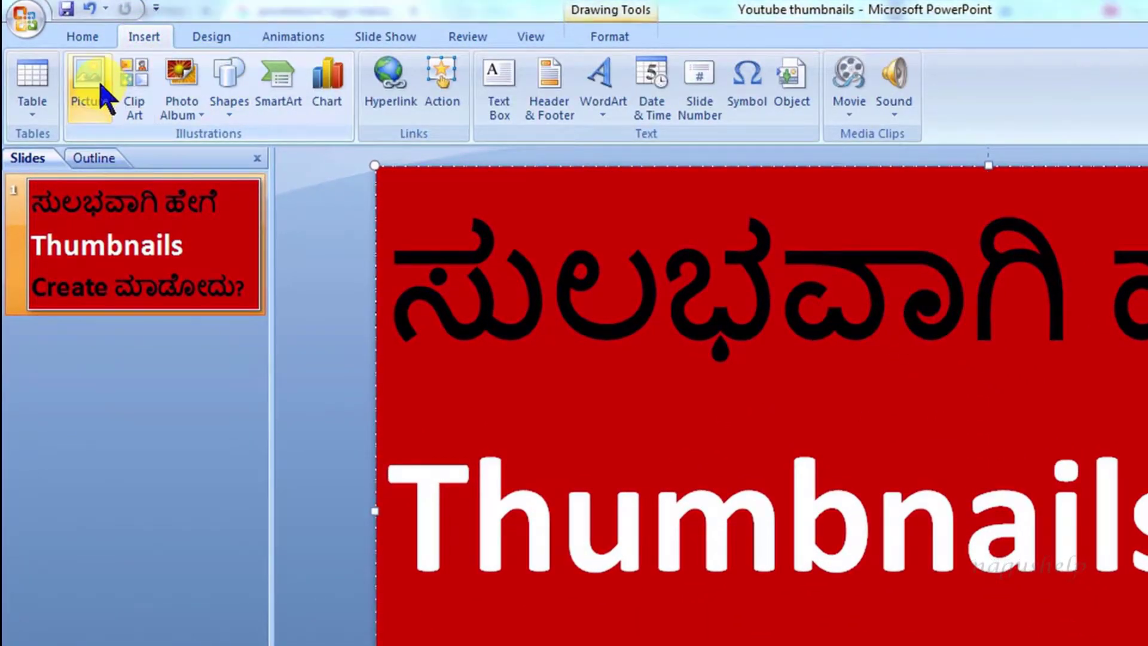
left_click(102, 96)
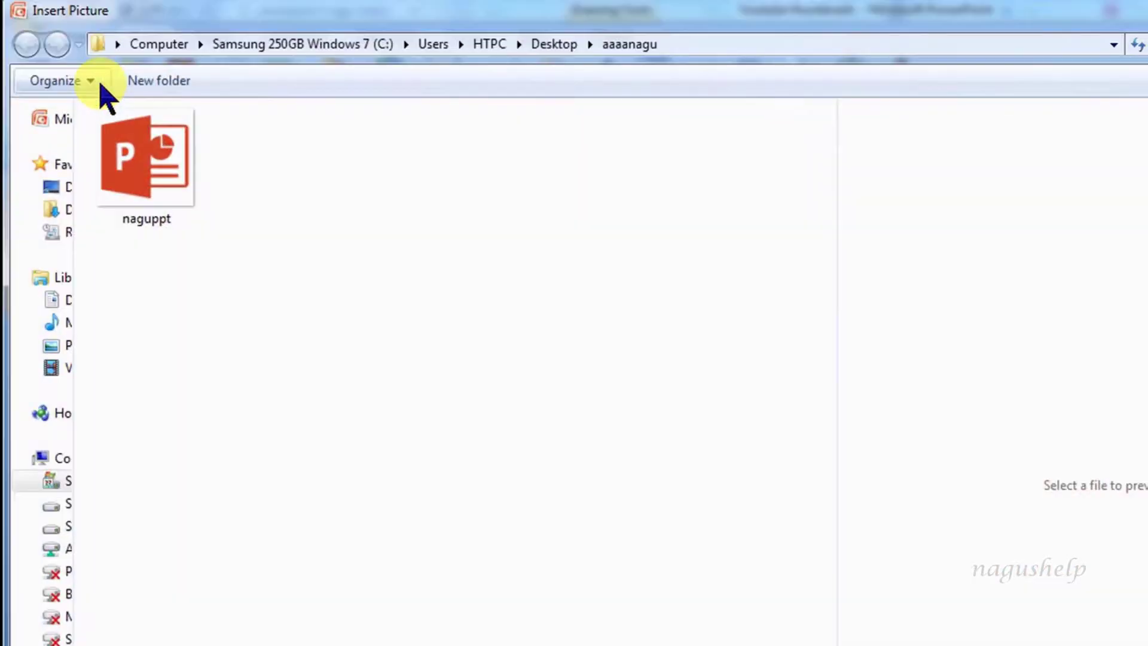
double_click(161, 159)
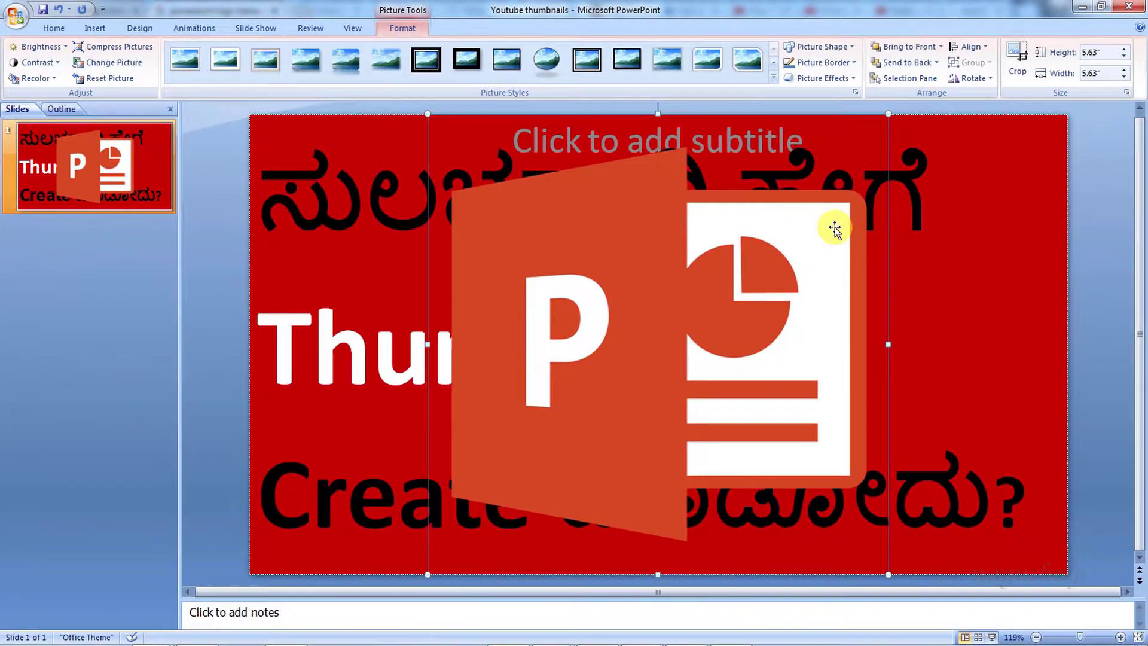
left_click_drag(891, 114, 618, 388)
left_click_drag(544, 405, 971, 272)
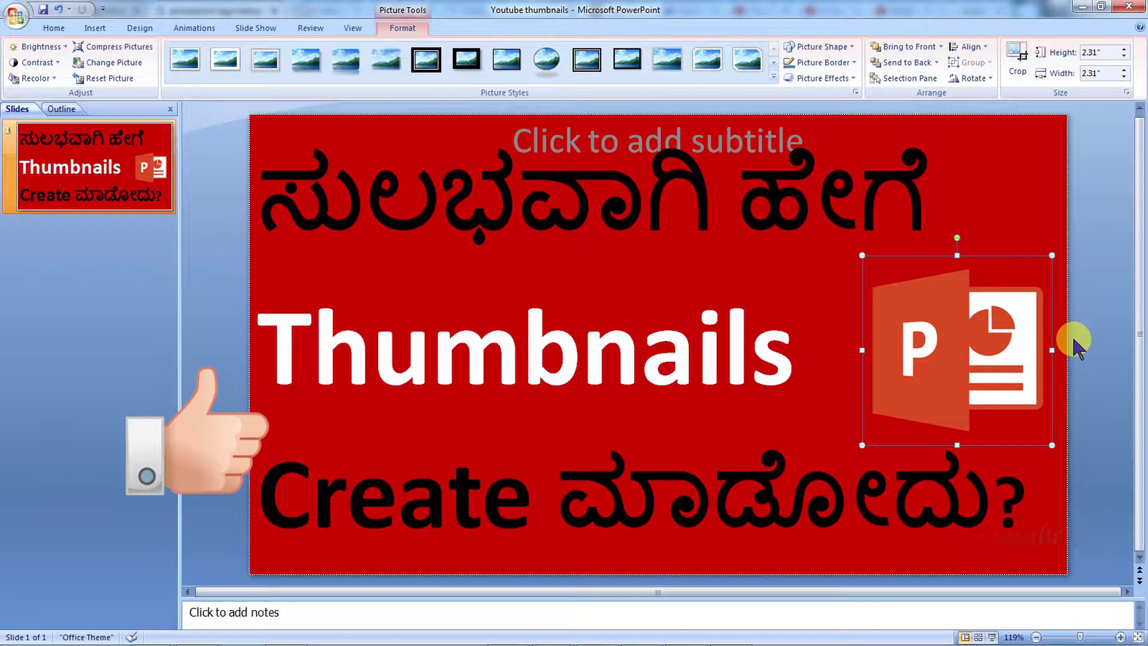
left_click(1077, 232)
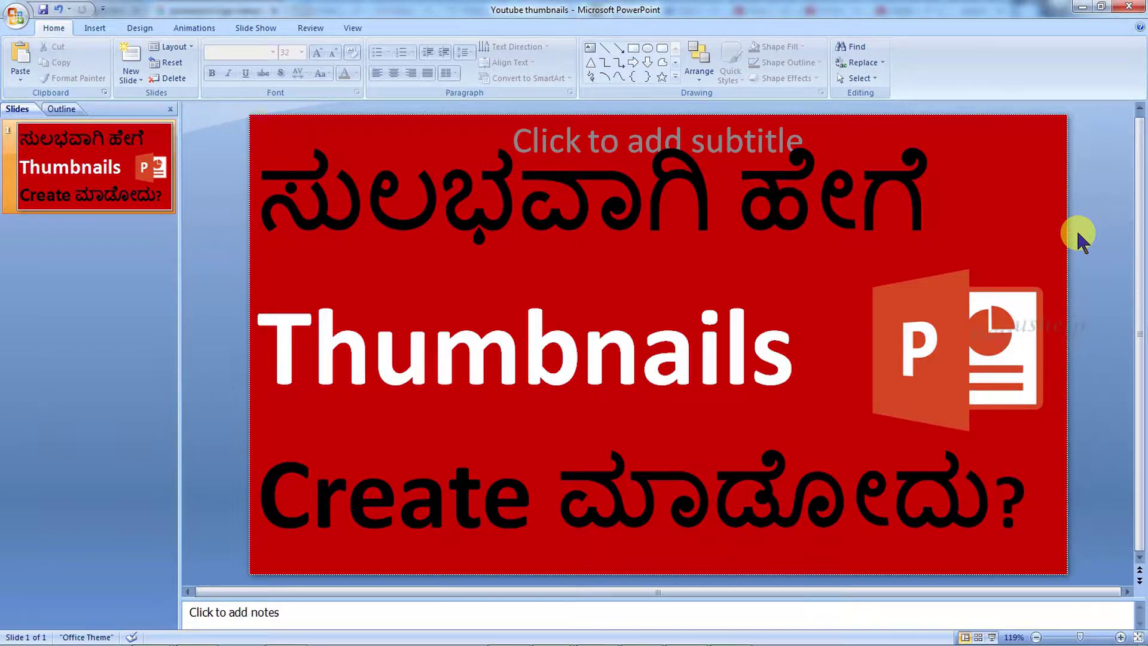
- Colour the Kannada title and the 'Create ಮಾಡೋದು?' line yellow
left_click(1036, 170)
triple_click(364, 193)
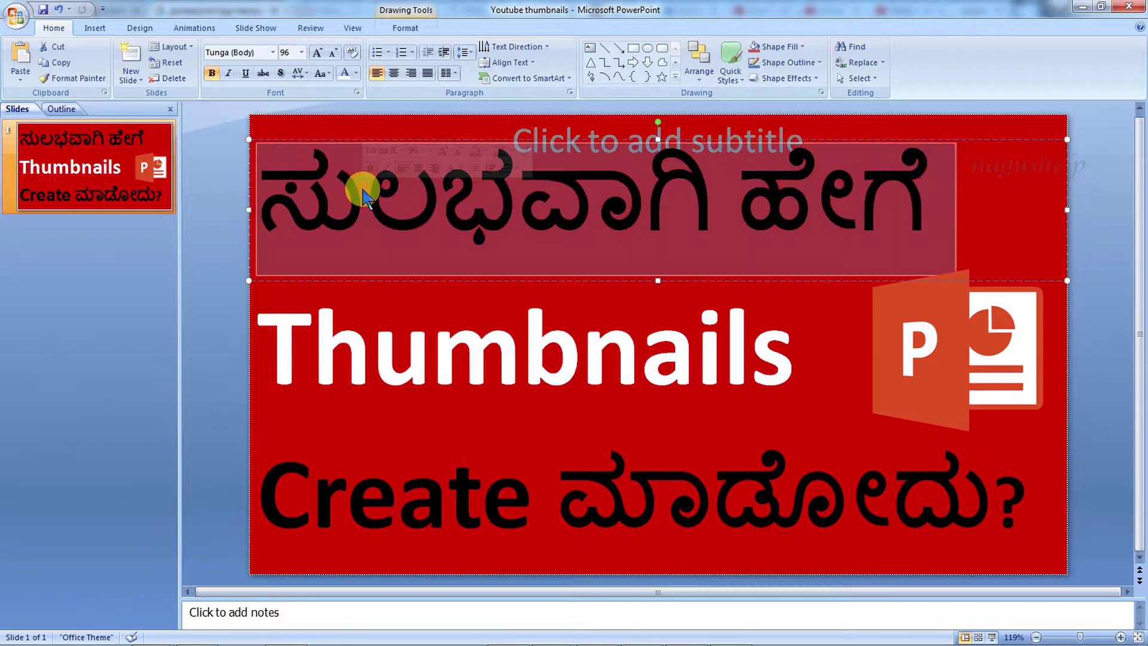
left_click(357, 73)
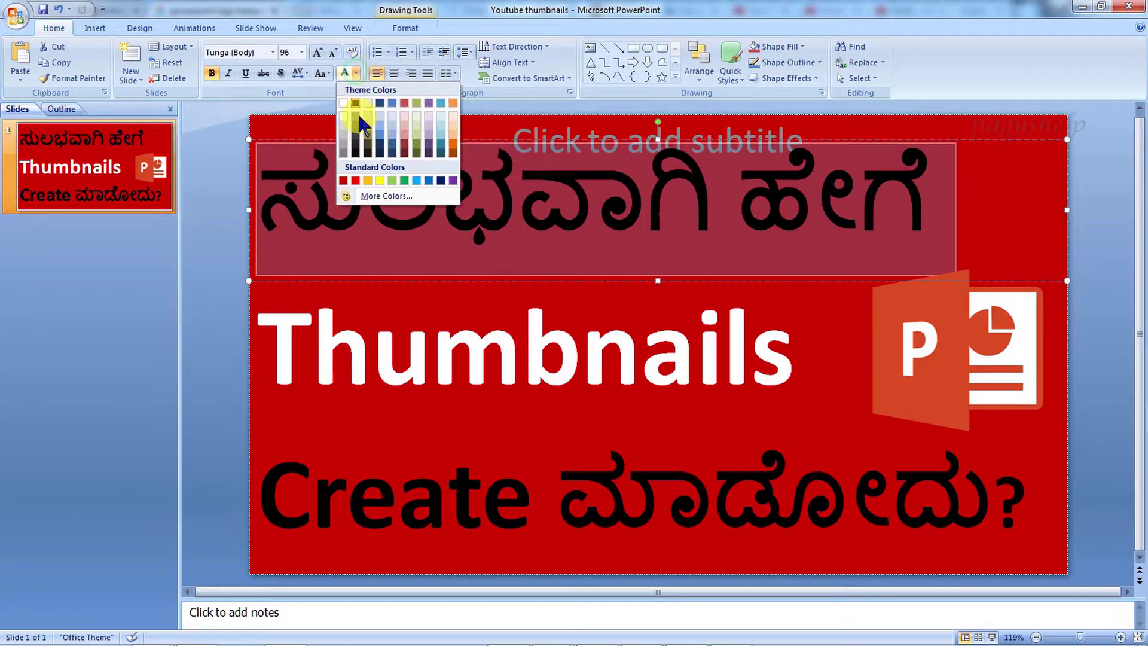
left_click(375, 187)
triple_click(288, 469)
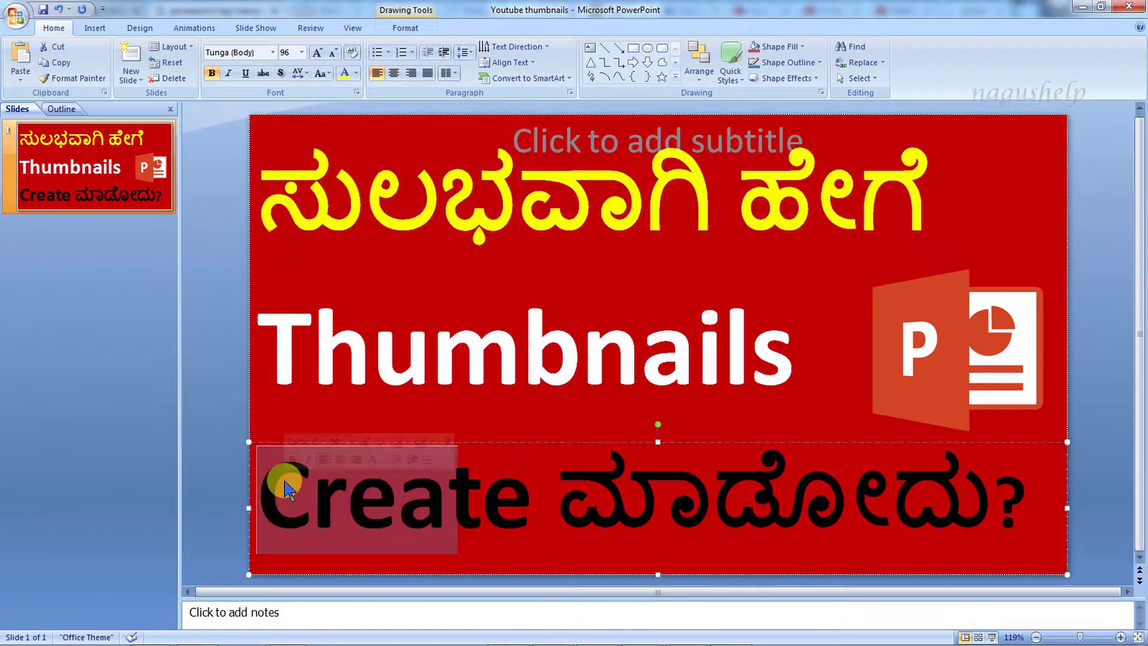
left_click(344, 73)
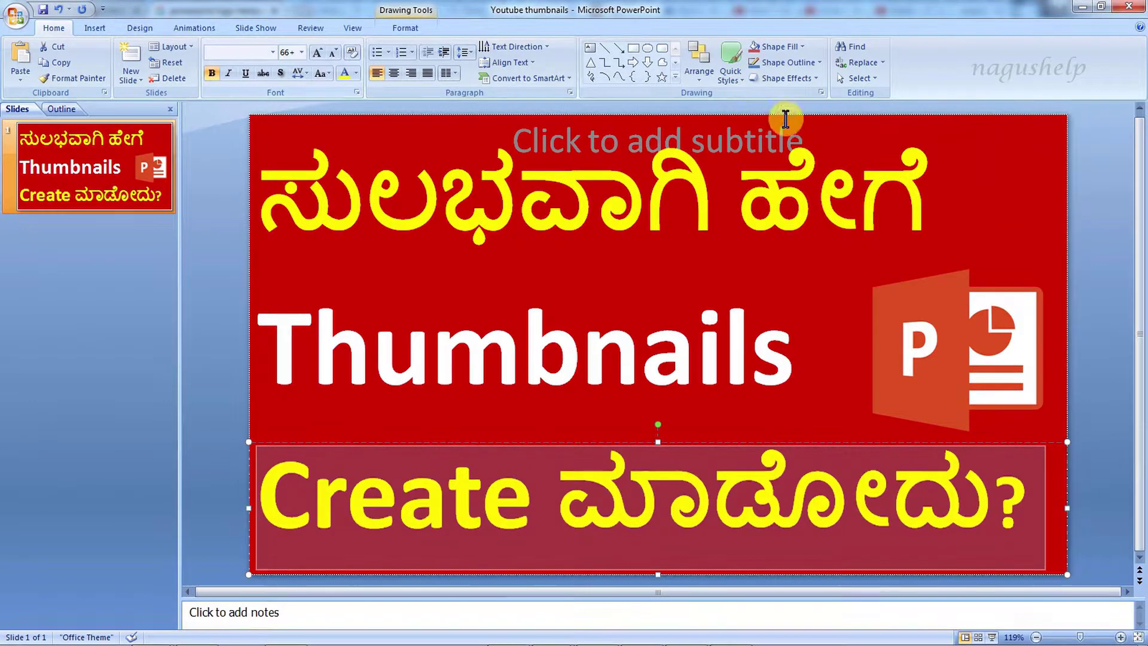
left_click(1022, 124)
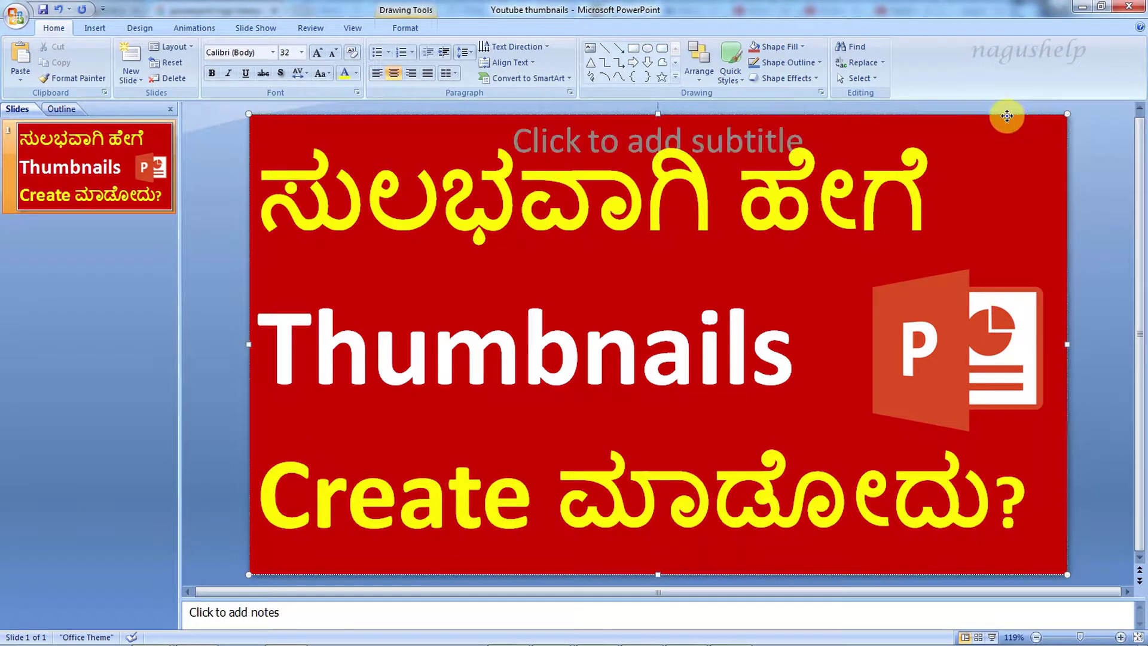
- Change the full-slide background shape's fill from red to black
right_click(1008, 115)
left_click(1010, 282)
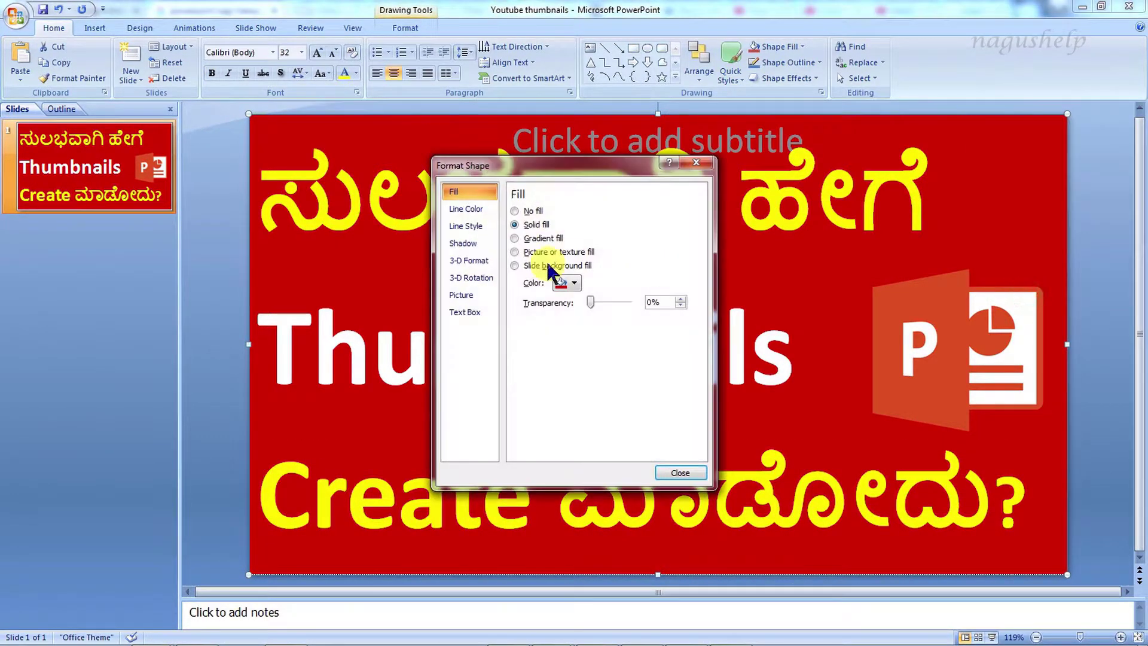
left_click(573, 283)
left_click(570, 308)
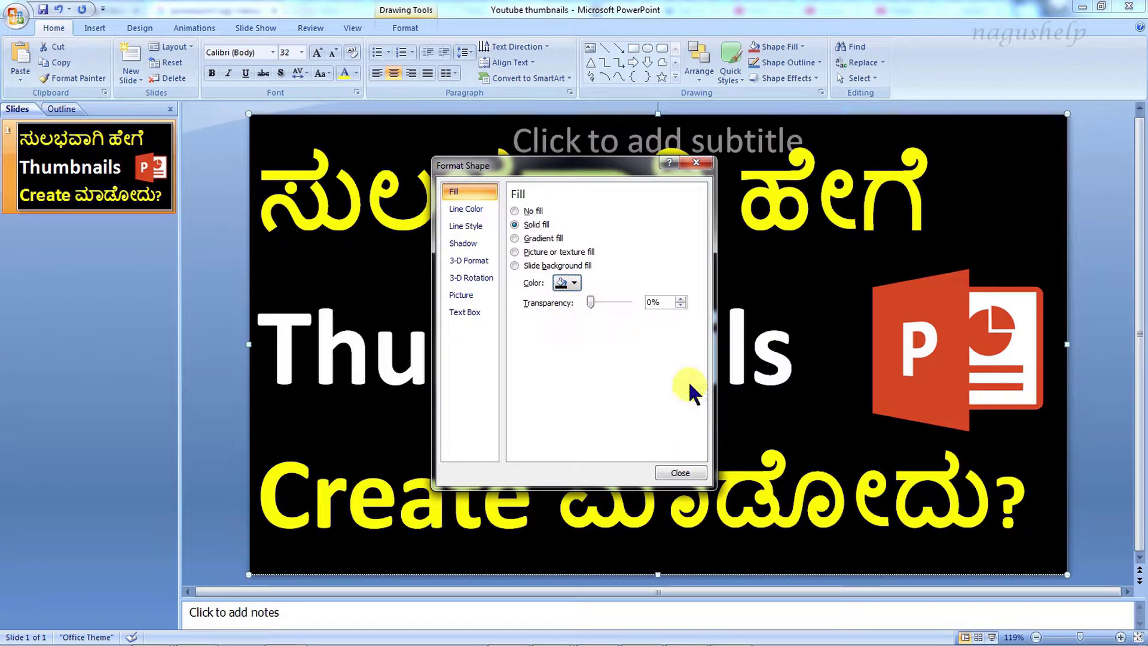
left_click(681, 473)
- Select the whole Kannada title and apply a larger font size
double_click(567, 192)
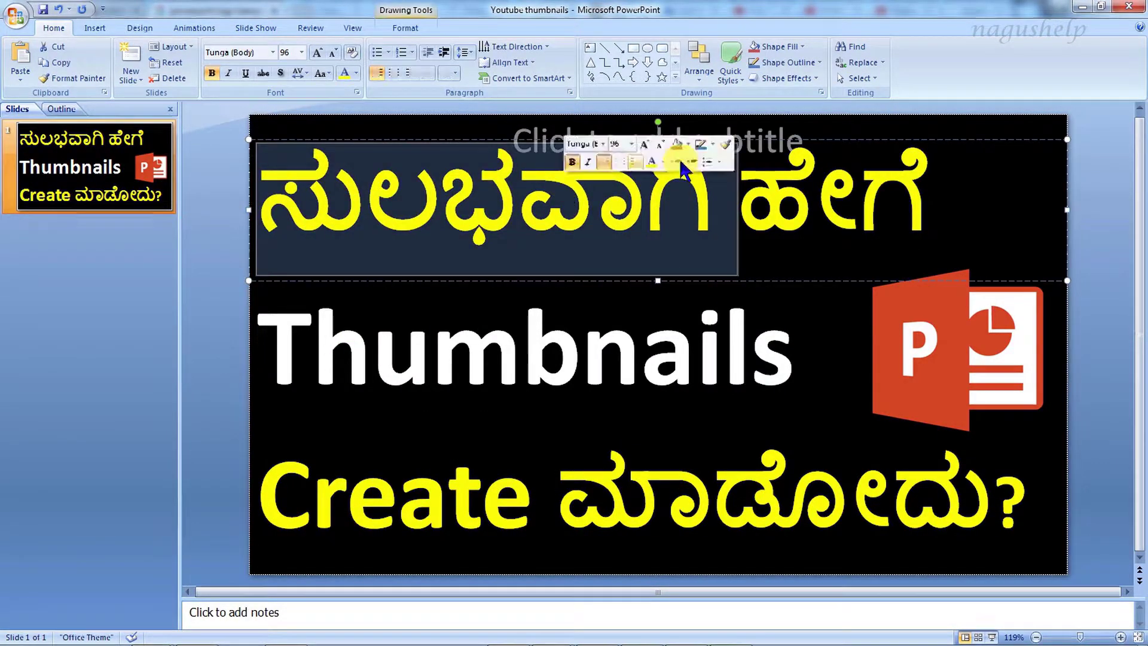
left_click(914, 203, "shift")
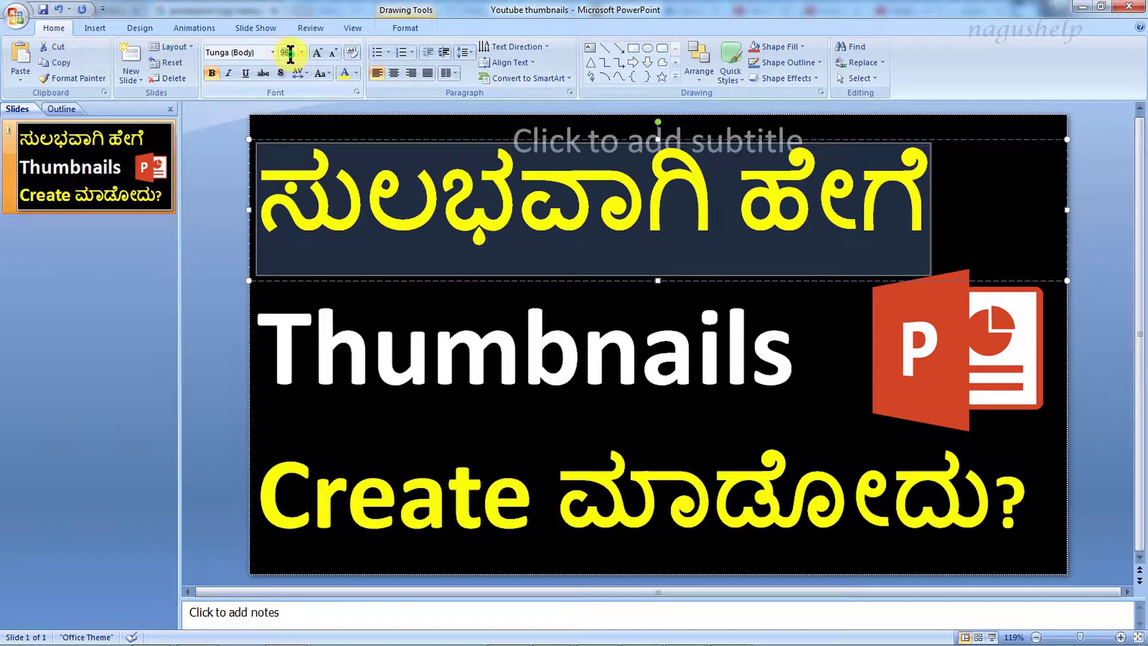
key("Return")
- Select Thumbnails and try widening its text box, then undo the widening
left_click(1119, 450)
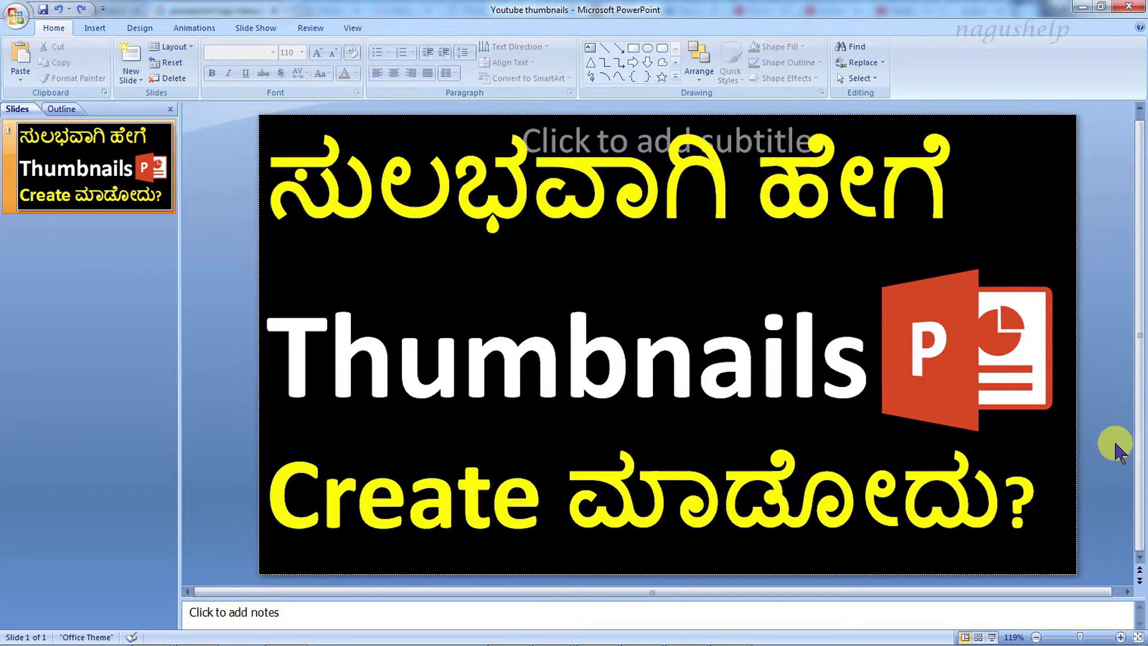
double_click(744, 352)
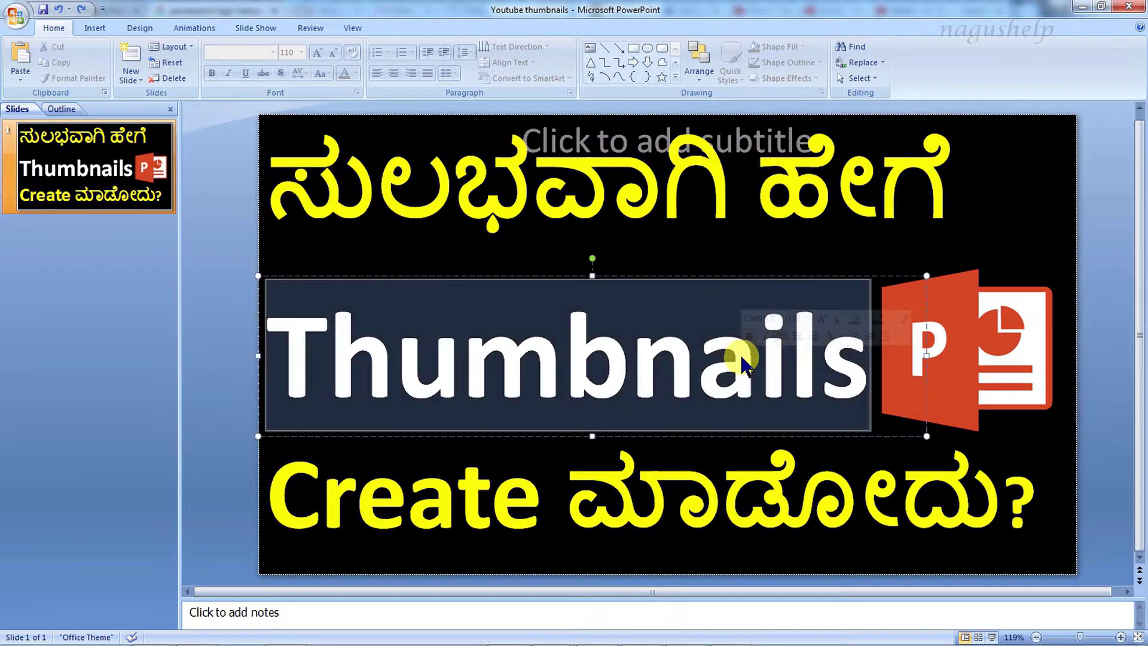
left_click(357, 74)
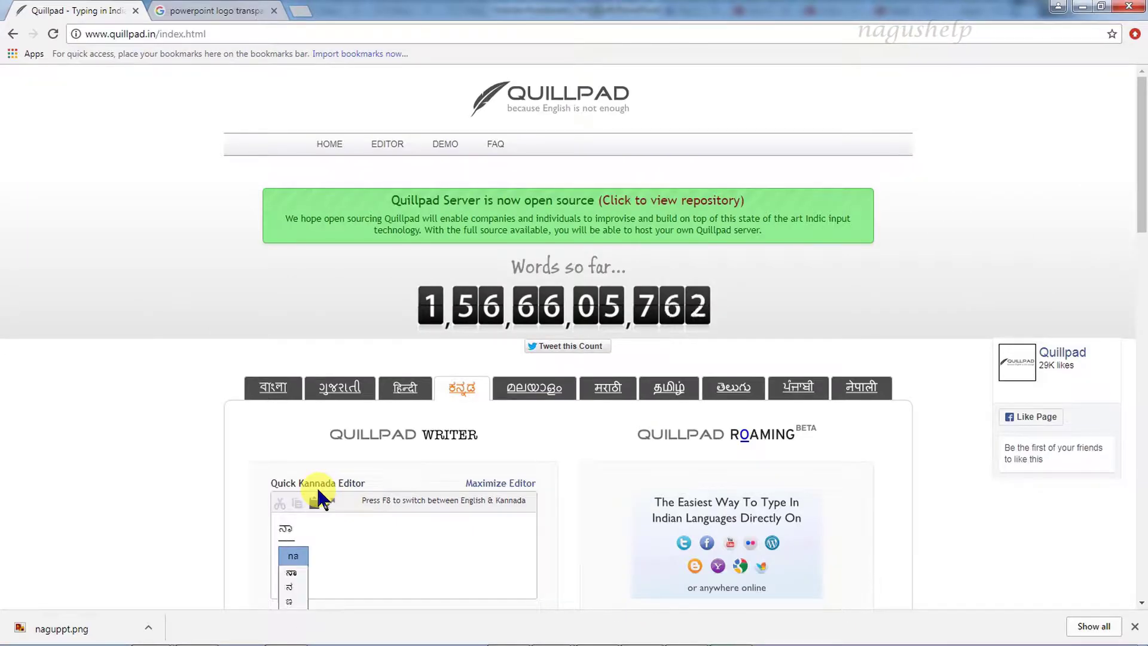
left_click(290, 584)
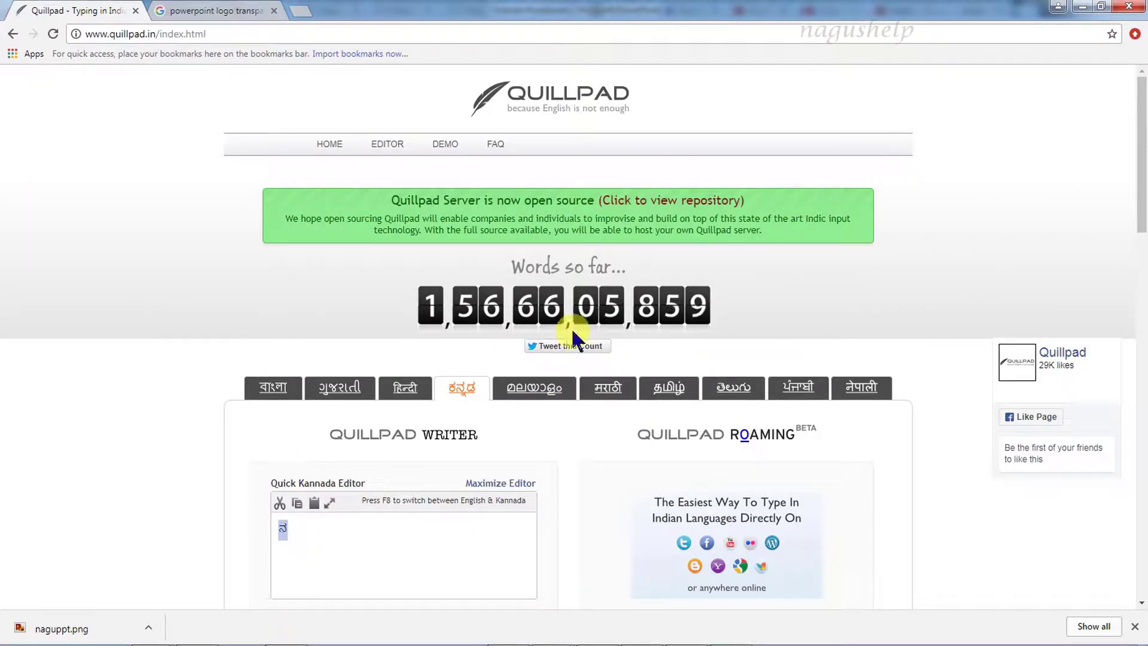
left_click(1083, 7)
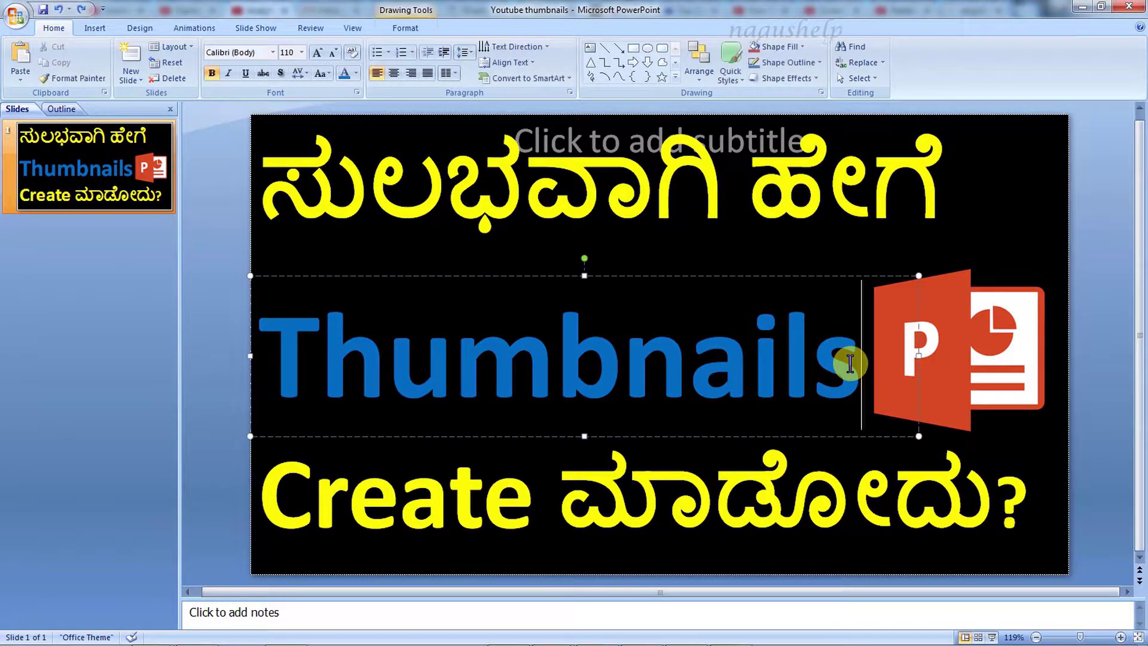
left_click_drag(919, 356, 1056, 356)
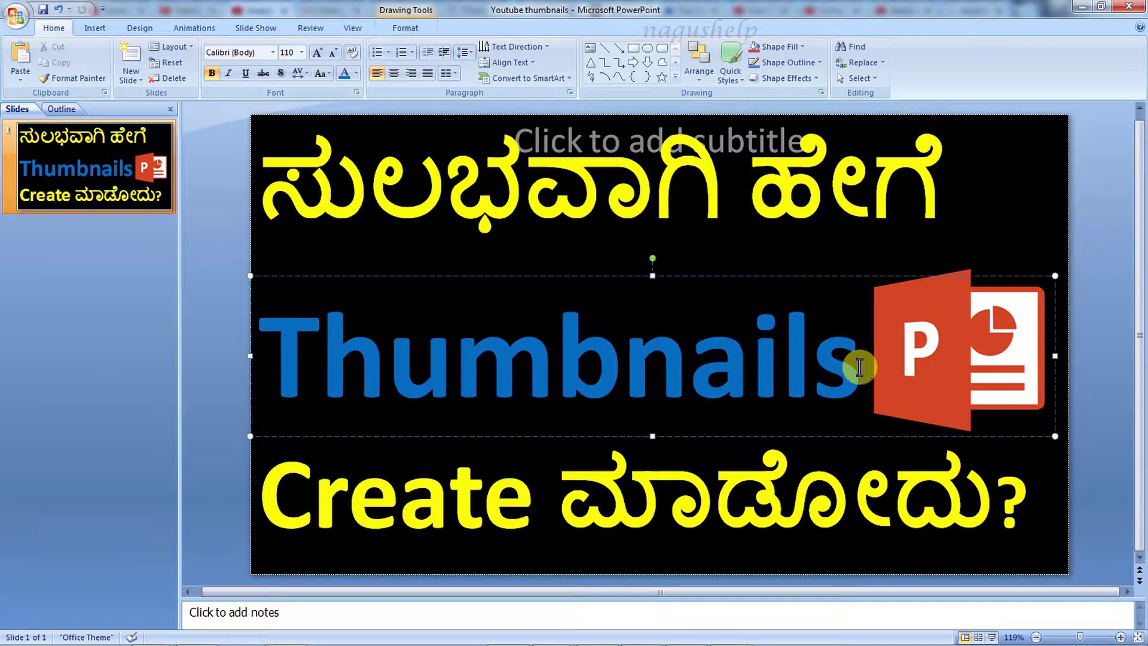
key("ctrl+z")
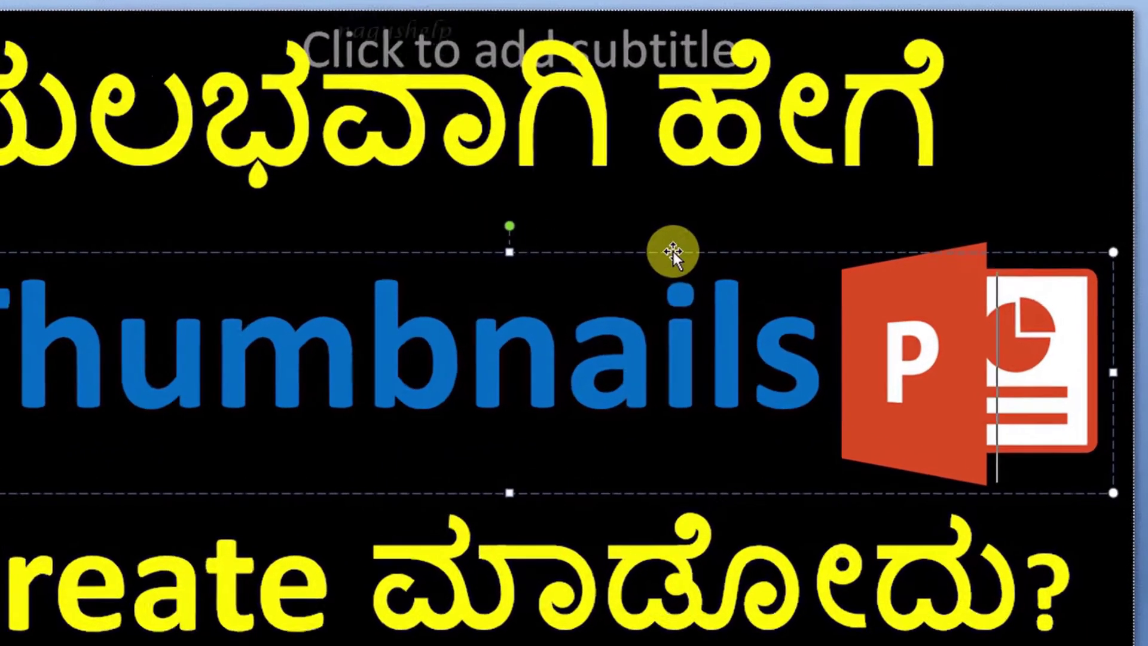
- Enlarge the PowerPoint logo after undoing a bring-to-front on the Thumbnails box
right_click(761, 276)
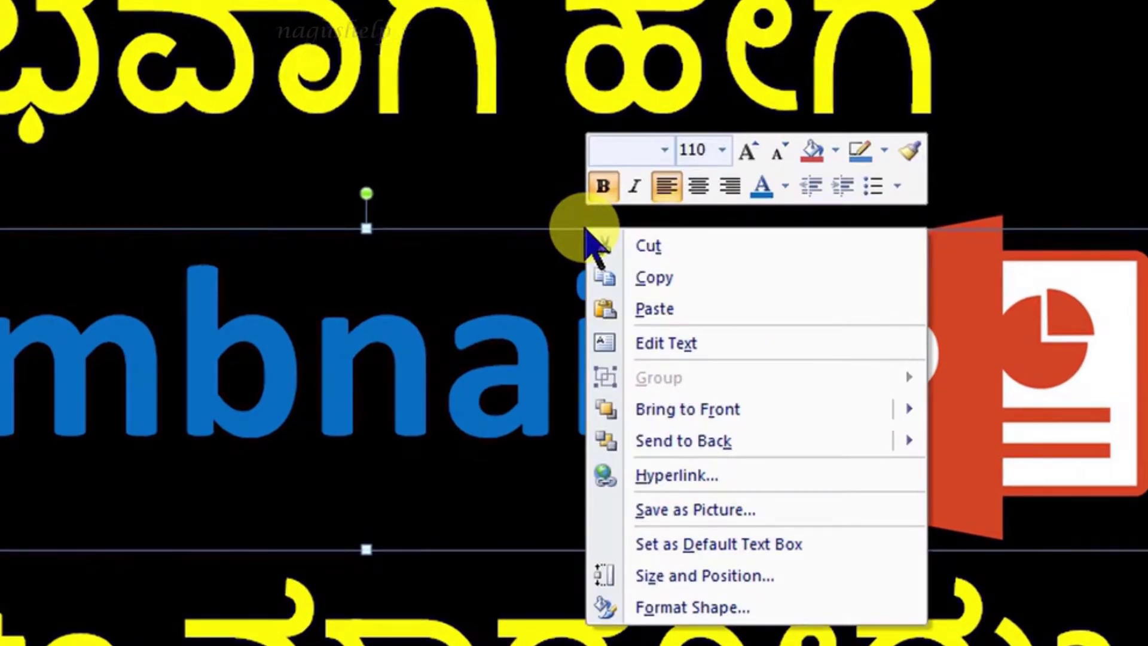
mouse_move(708, 417)
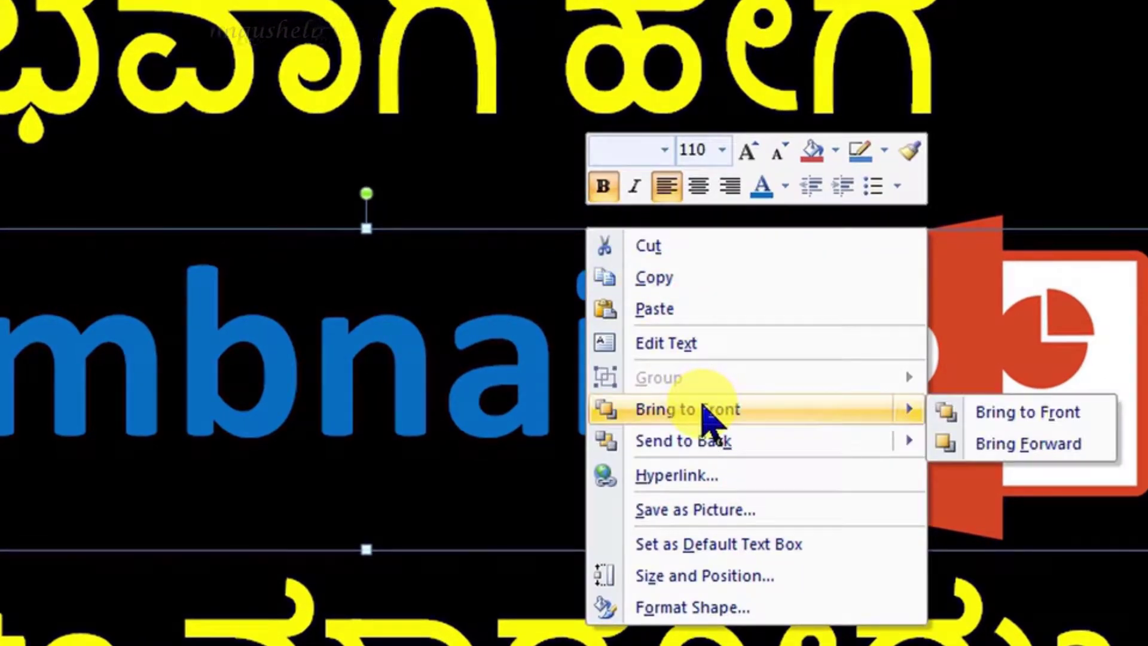
left_click(709, 413)
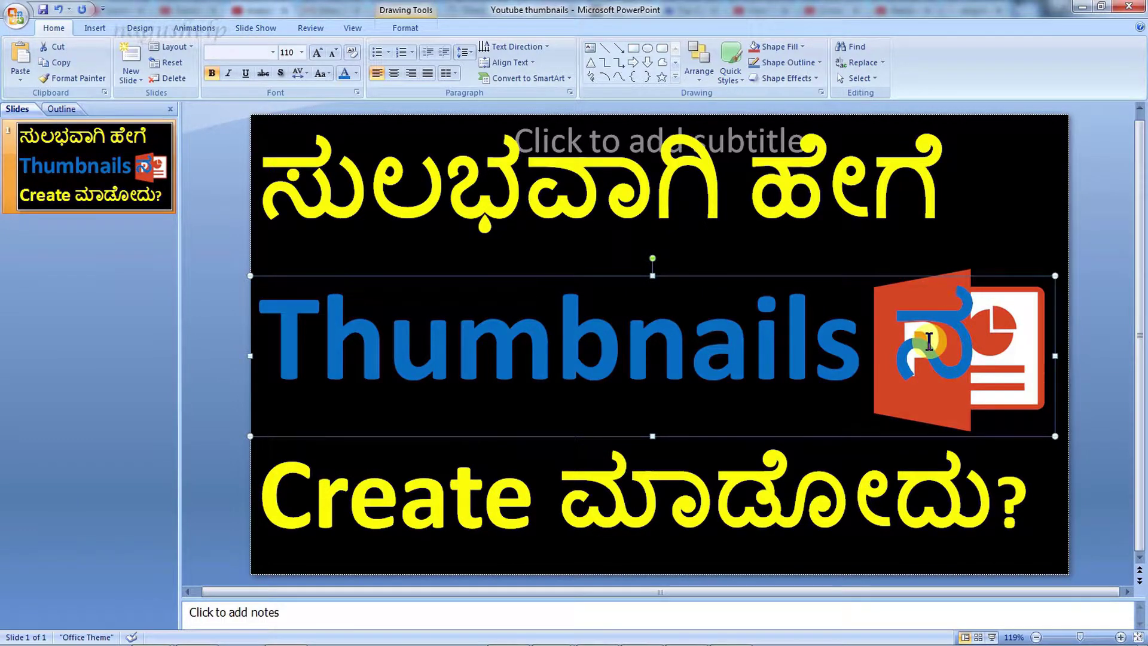
key("ctrl+z")
left_click(921, 335)
left_click_drag(1051, 257, 1068, 250)
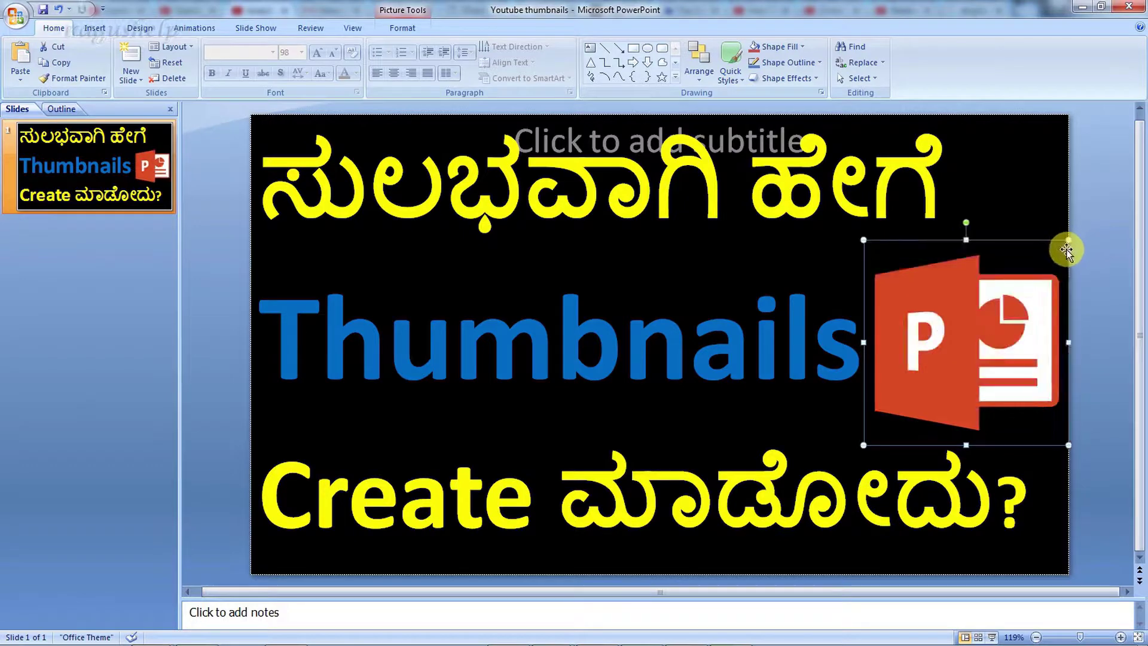
- Make all of the Thumbnails text white again
left_click(495, 308)
key("ctrl+a")
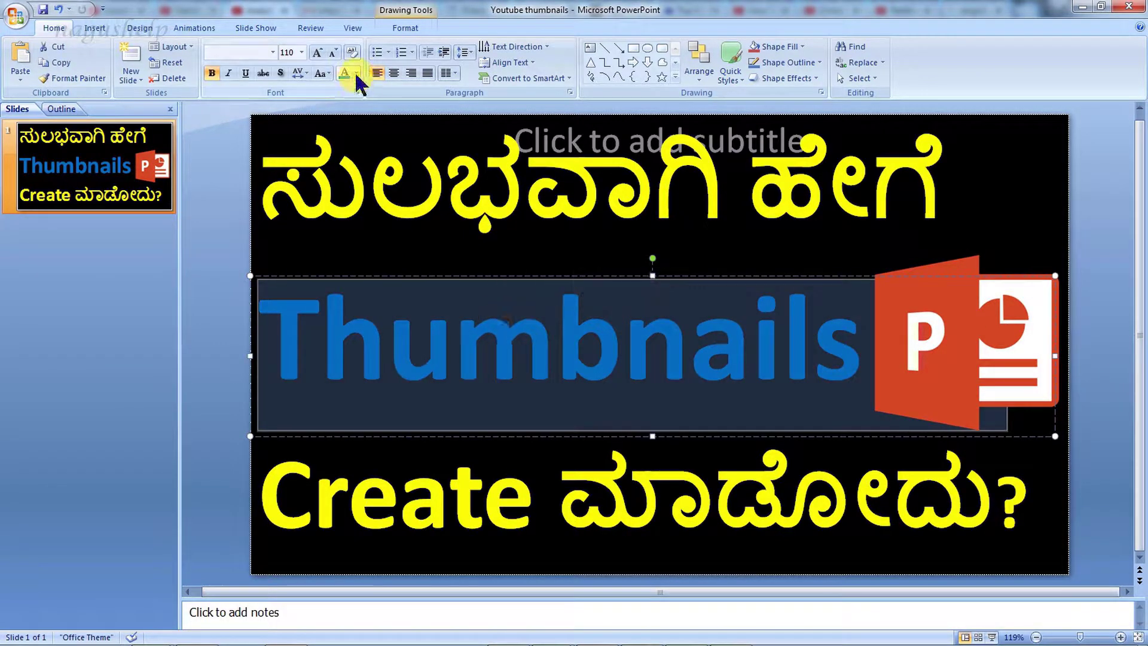
left_click(357, 73)
left_click(344, 102)
- Try centring the Kannada title, then restore it to left alignment
left_click(610, 199)
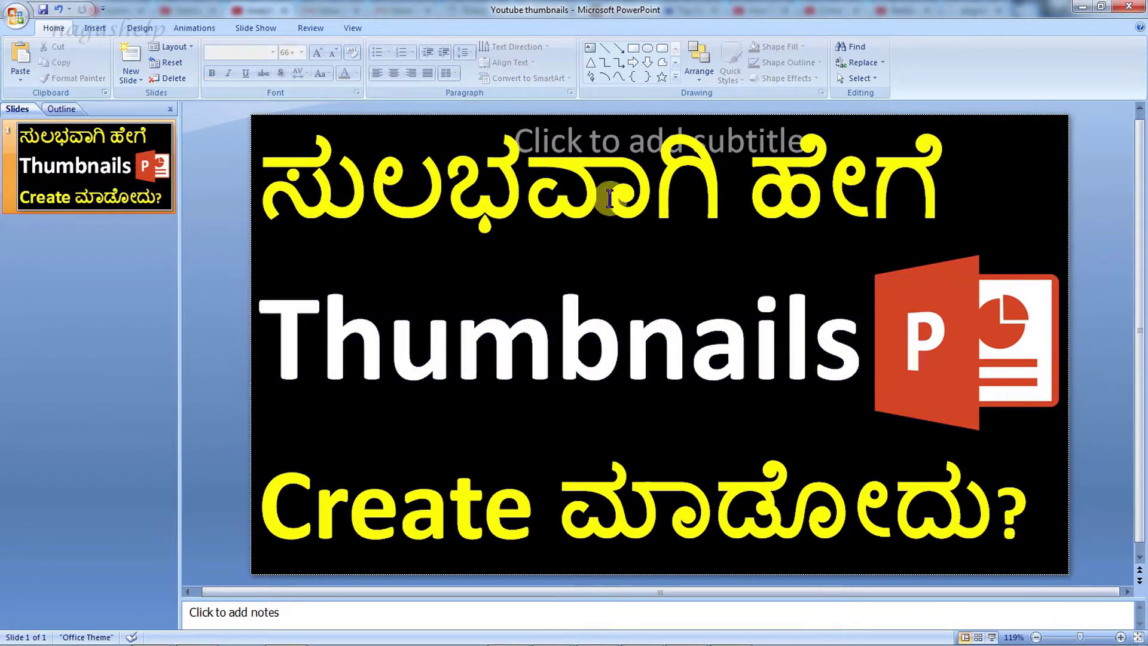
left_click(475, 139)
key("ctrl+a")
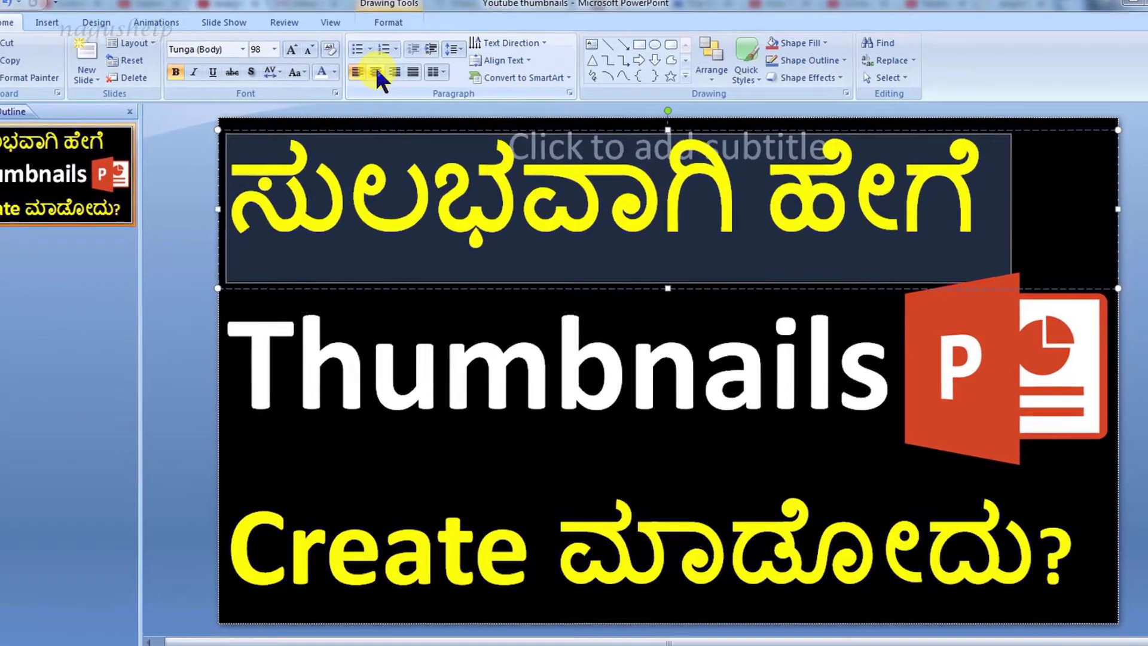
left_click(375, 70)
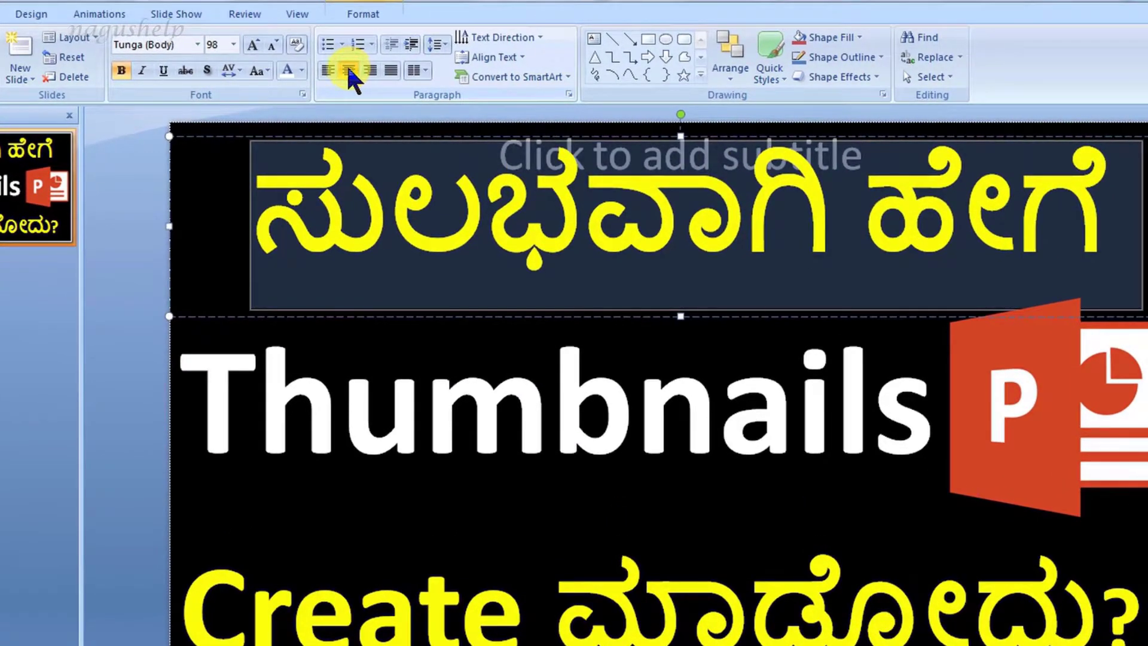
left_click(329, 64)
- Centre the bottom line 'Create ಮಾಡೋದು?' across the slide
double_click(244, 637)
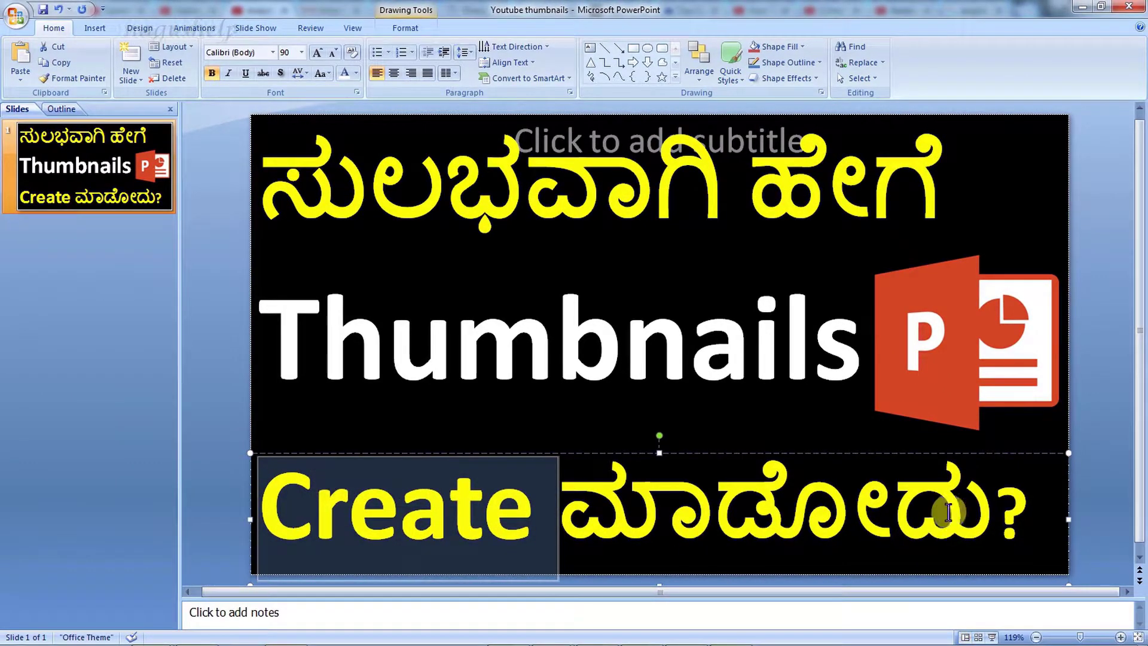
left_click(1023, 515, "shift")
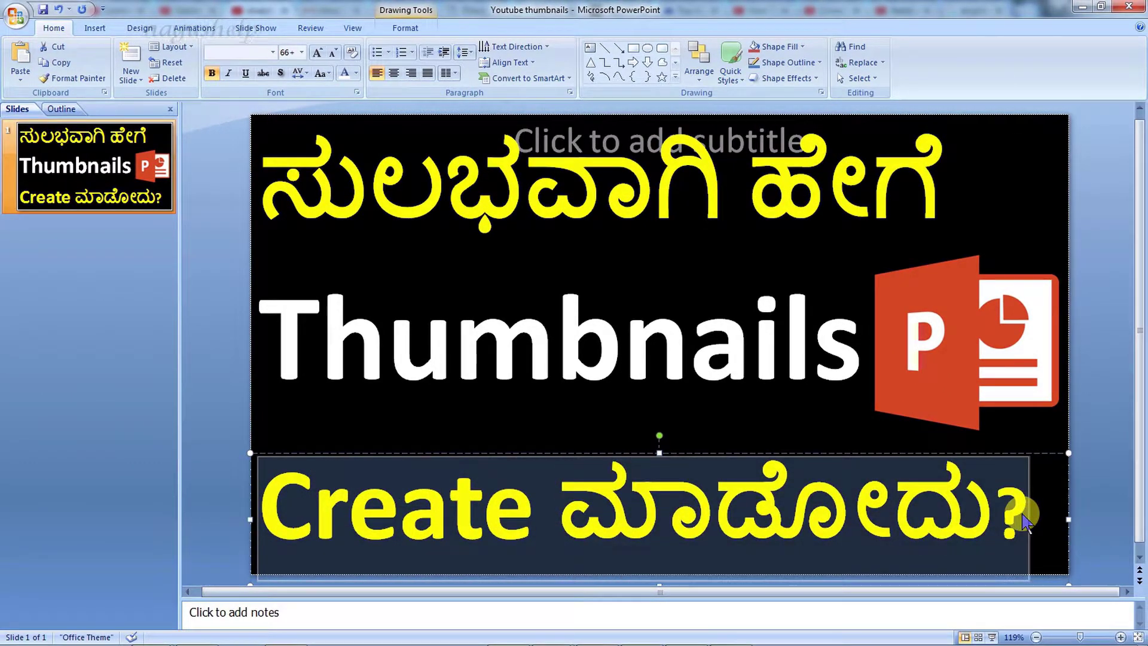
left_click(393, 73)
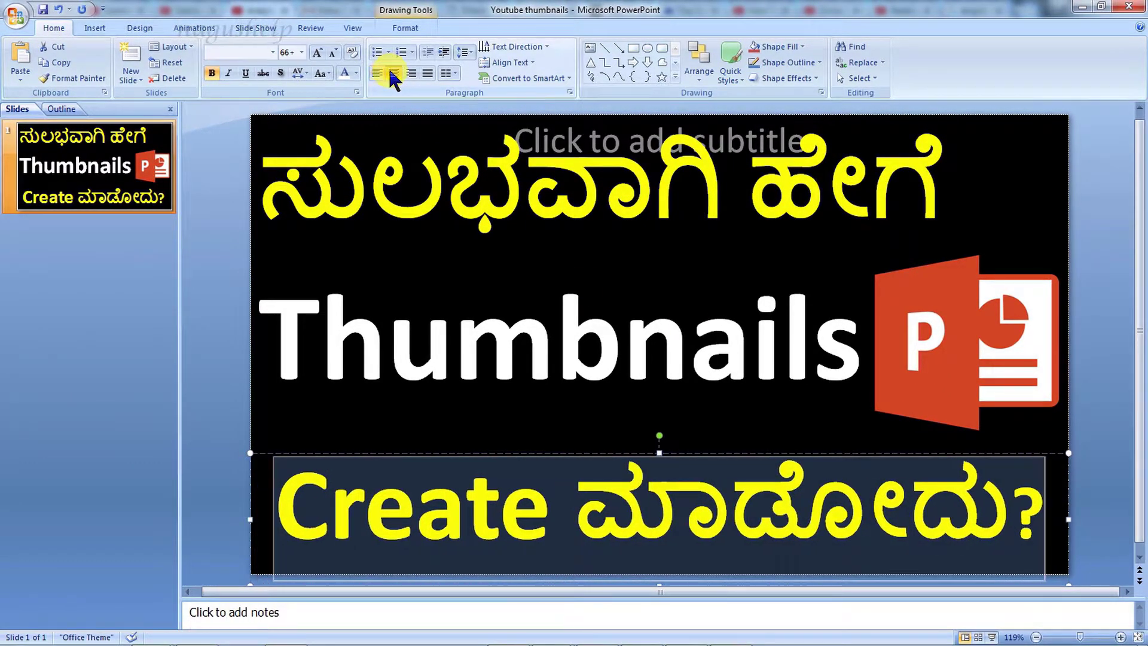
left_click(1099, 479)
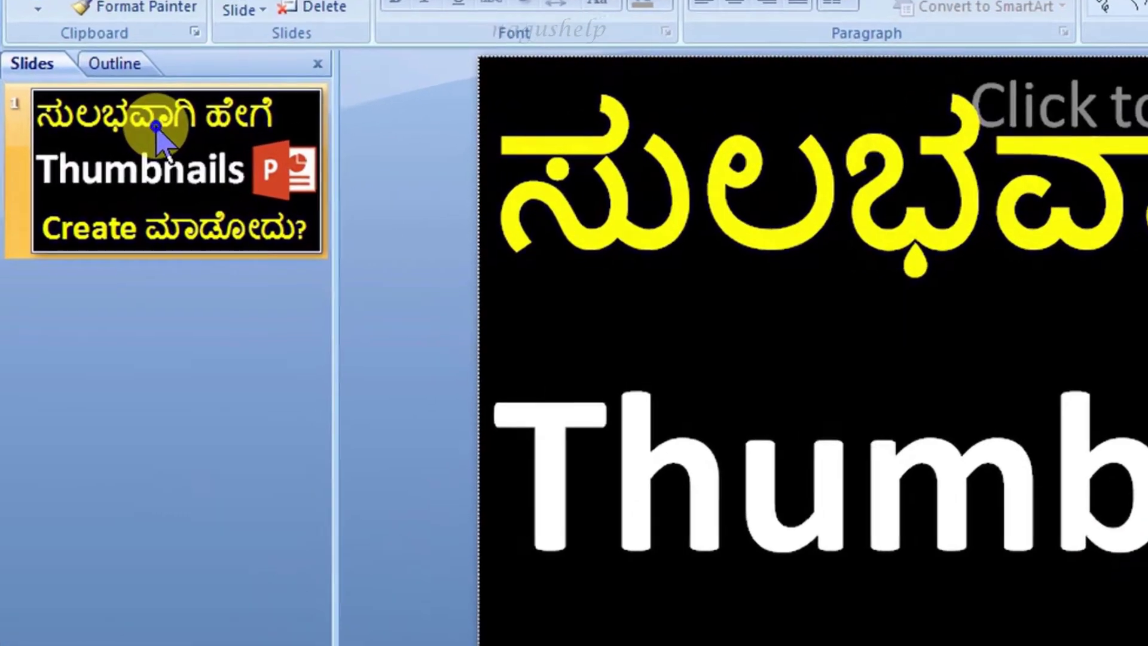
- Duplicate slide 1, paste the Hindi title आसानी से, and delete the word Thumbnails
right_click(85, 147)
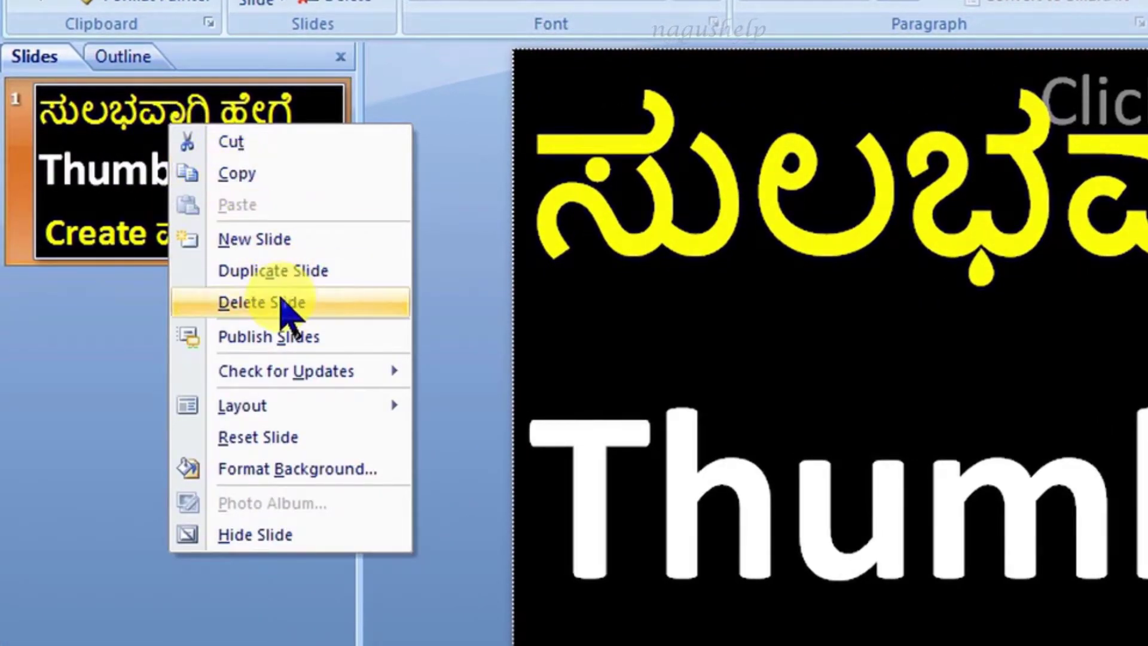
left_click(286, 271)
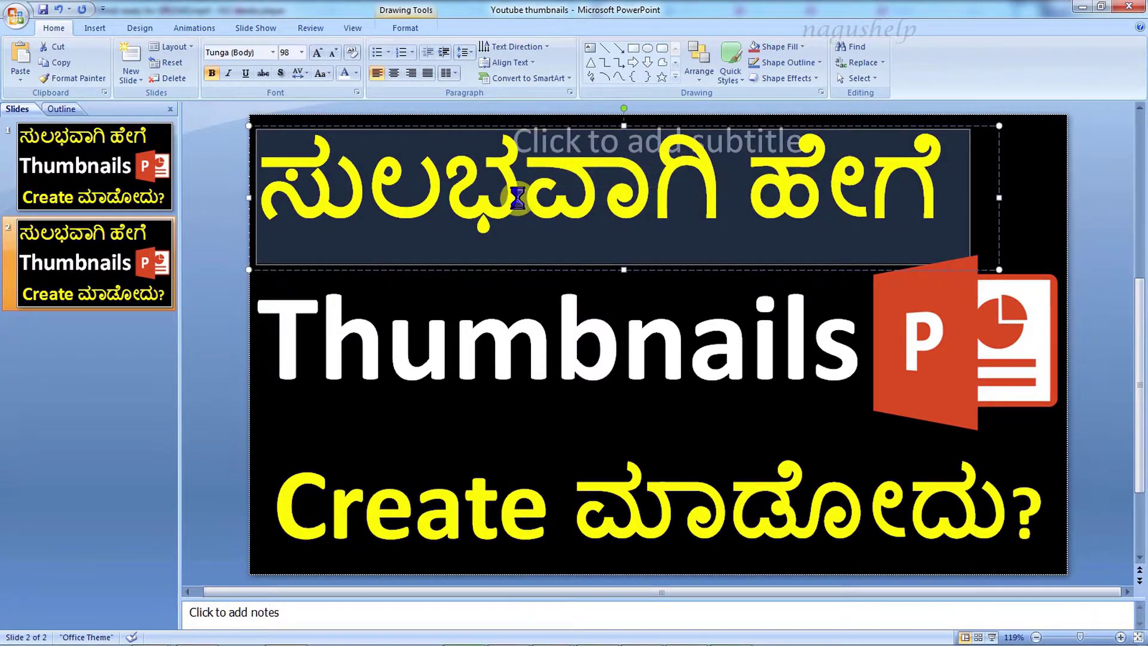
type("आसानी से")
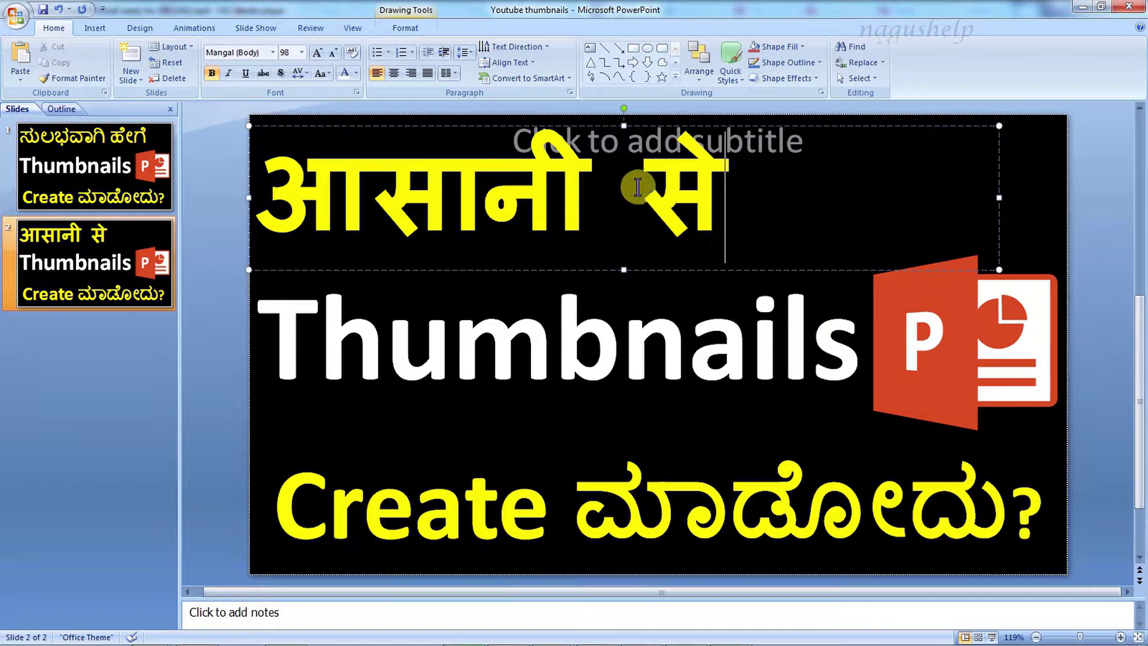
key("BackSpace")
key("BackSpace")
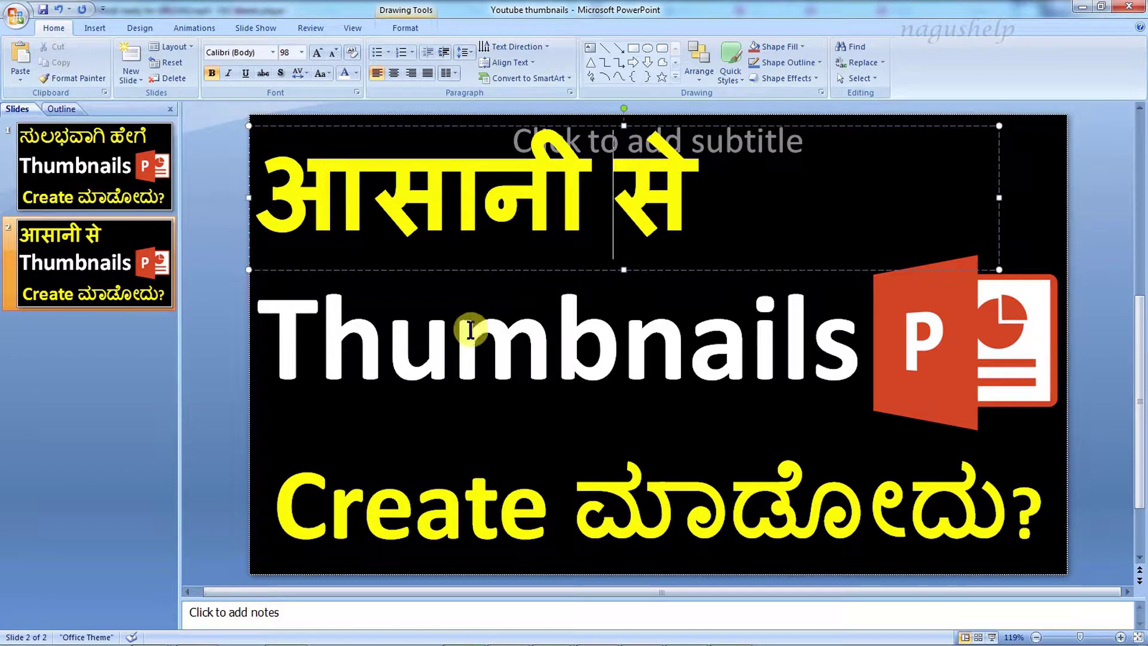
double_click(473, 335)
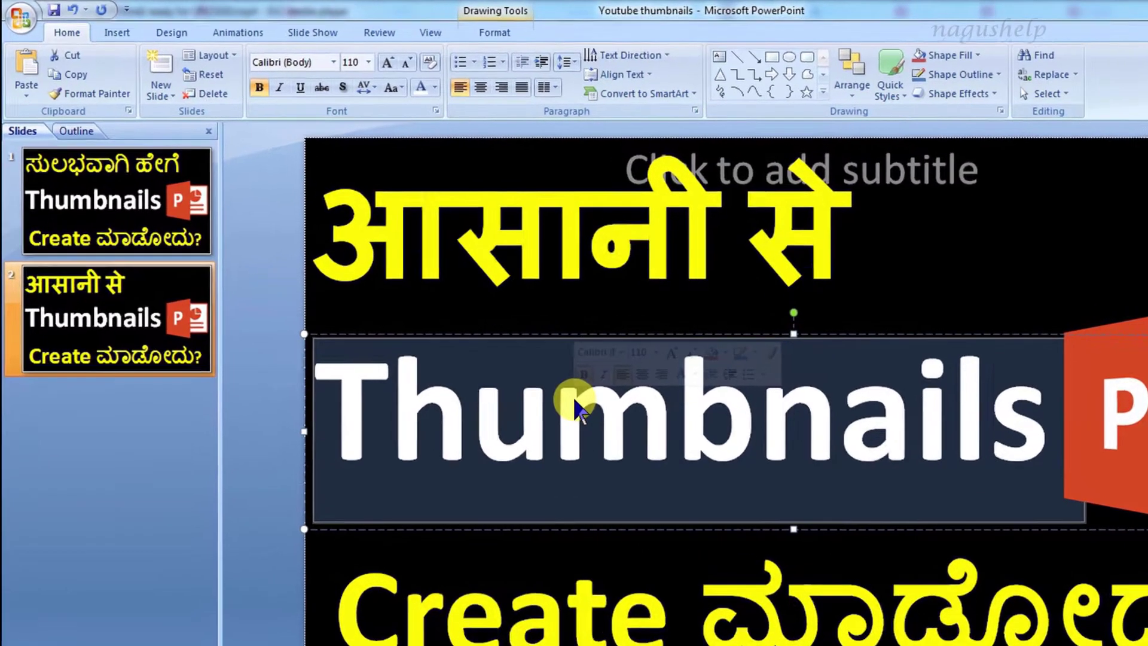
key("Delete")
- Insert an orange WordArt, widen it, and replace its placeholder with 'Thumbnails'
left_click(94, 28)
left_click(605, 95)
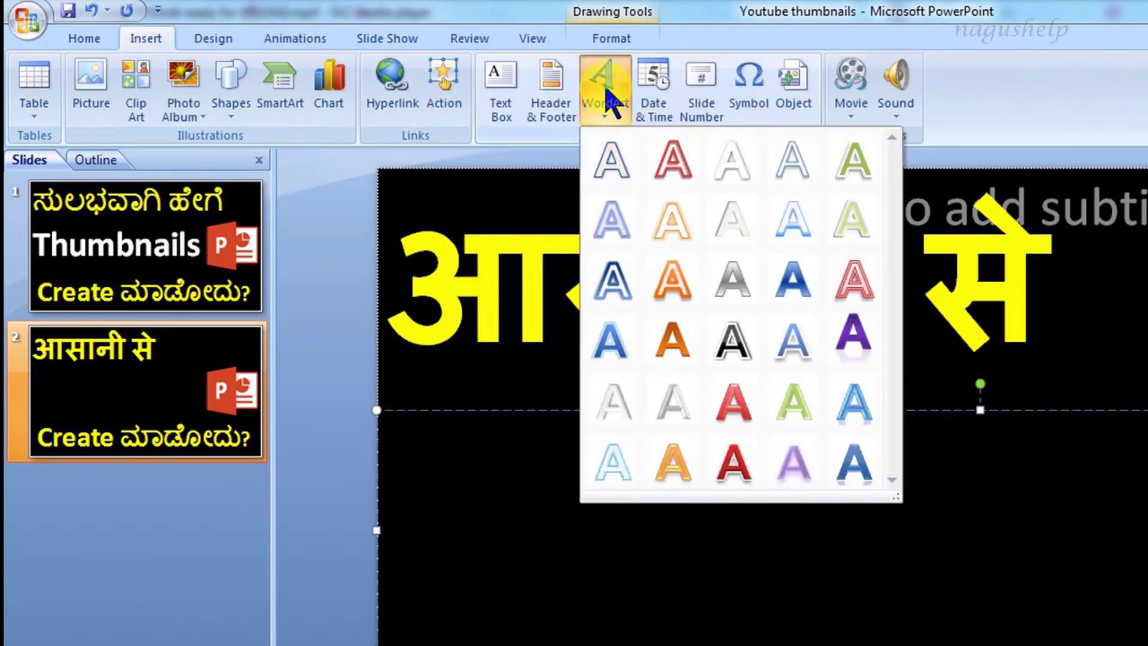
left_click(672, 340)
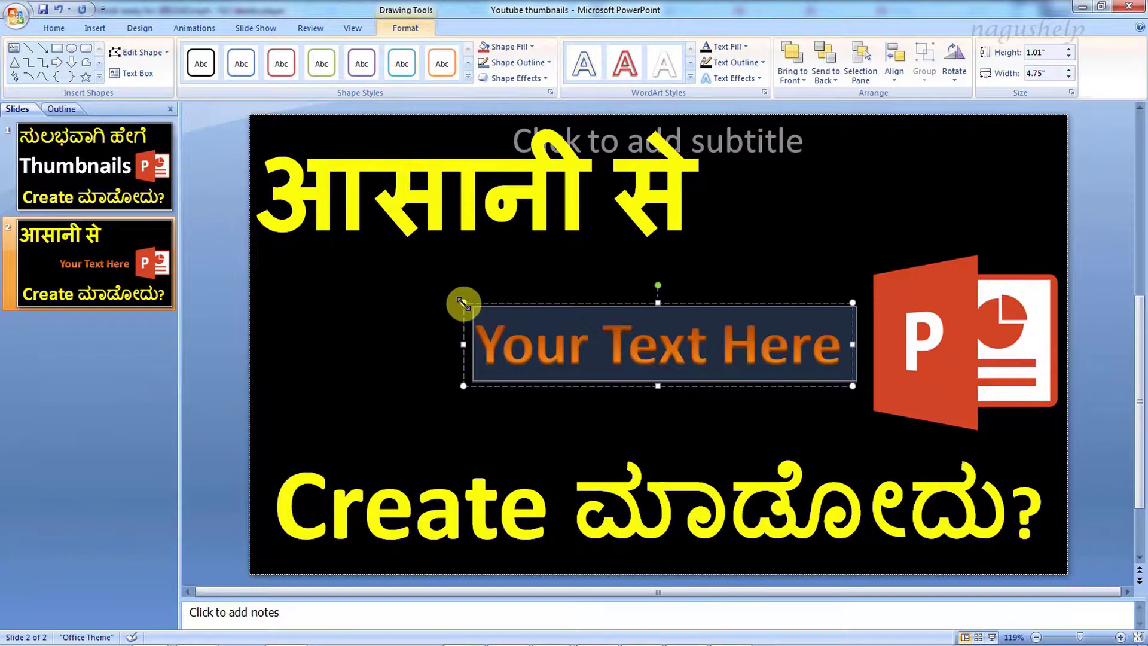
left_click_drag(463, 304, 249, 307)
double_click(446, 352)
triple_click(446, 352)
type("Thu")
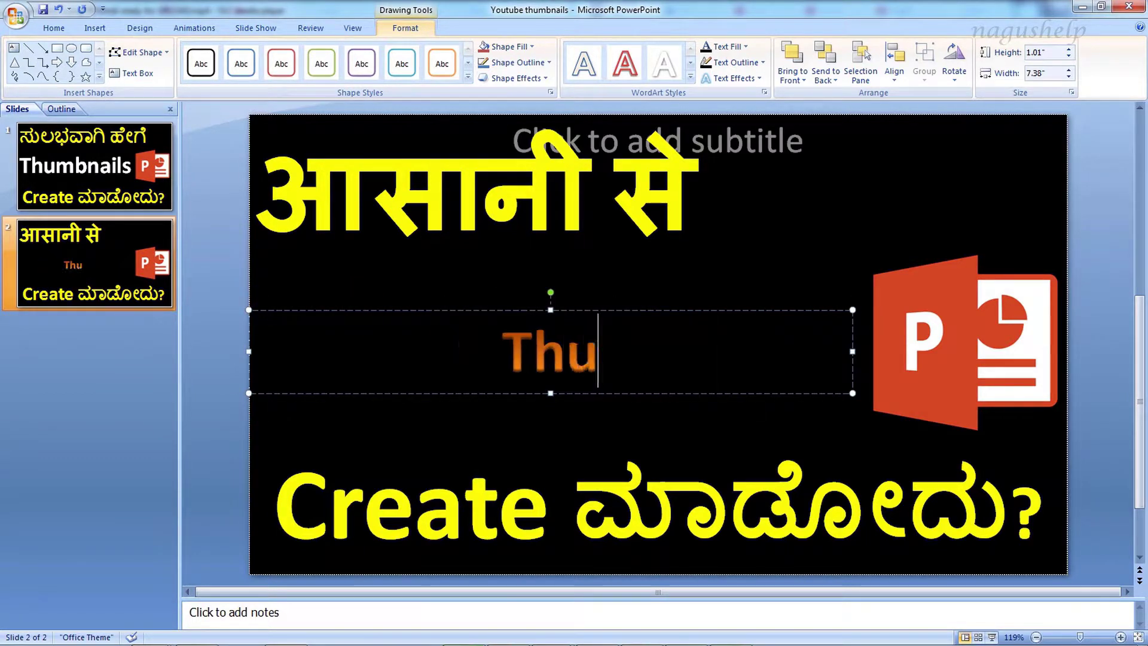
type("mbnails")
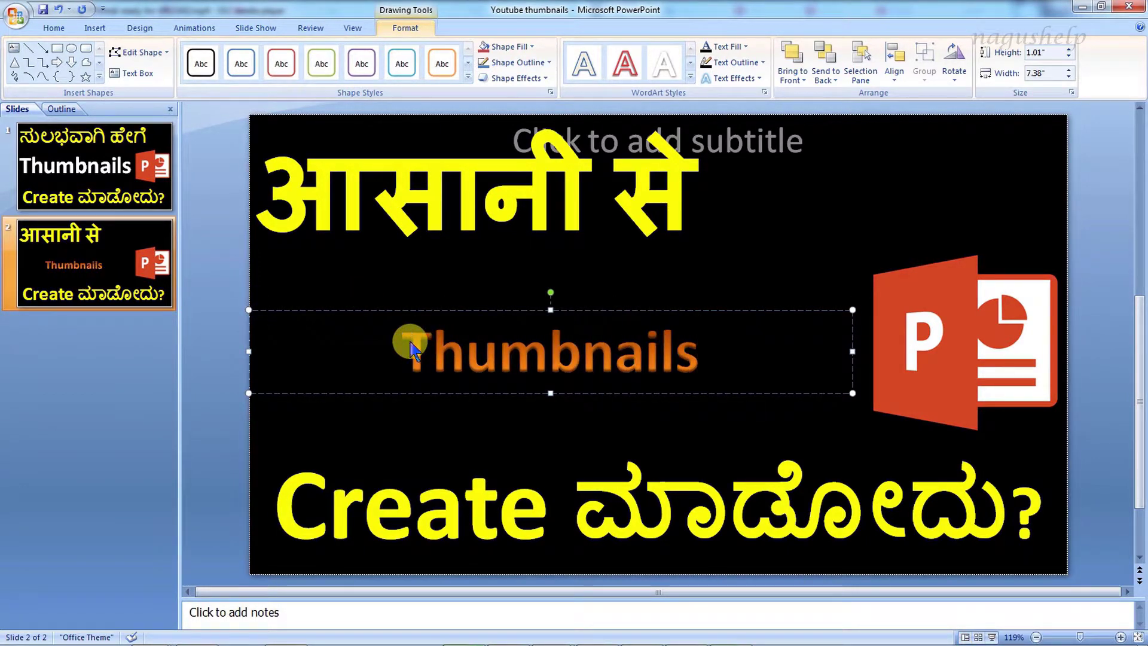
- Grow the Thumbnails WordArt to 96 pt and move it up between the lines
double_click(413, 350)
left_click(54, 28)
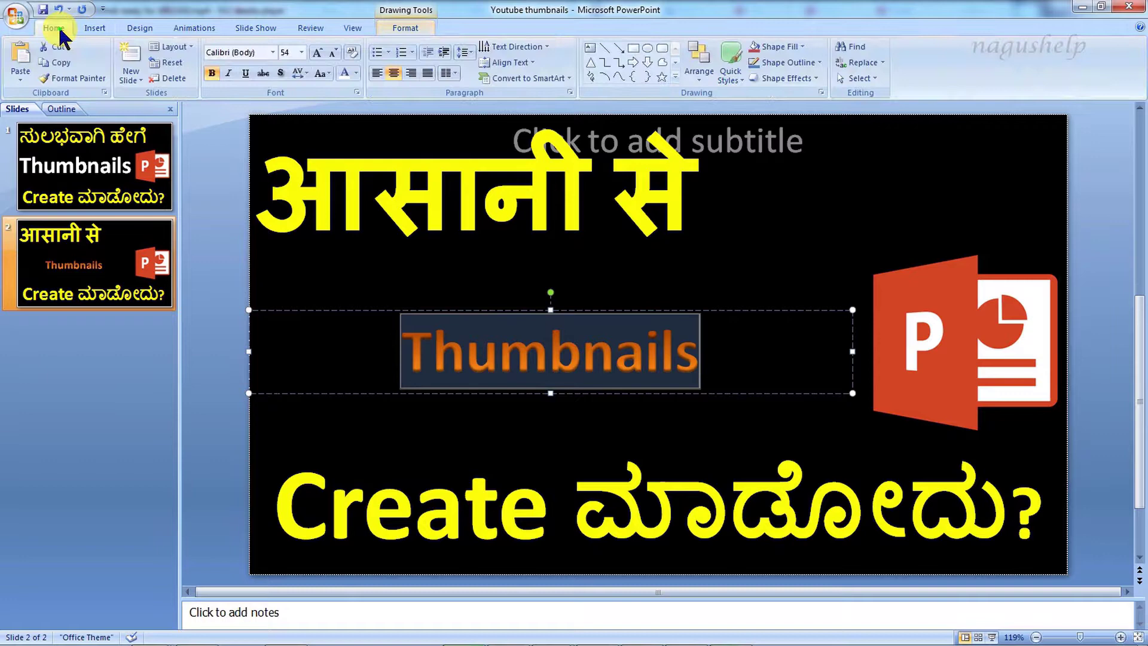
left_click(317, 54)
left_click(317, 54)
left_click(317, 54)
left_click(317, 54)
left_click(317, 54)
left_click(317, 54)
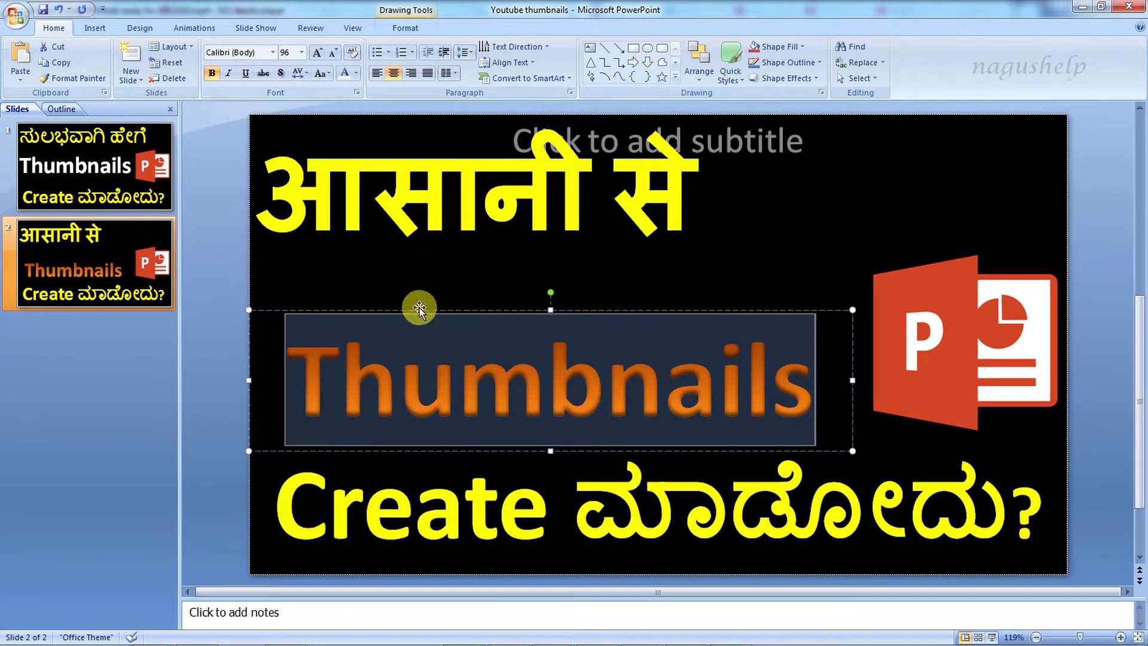
left_click_drag(418, 309, 415, 282)
double_click(411, 338)
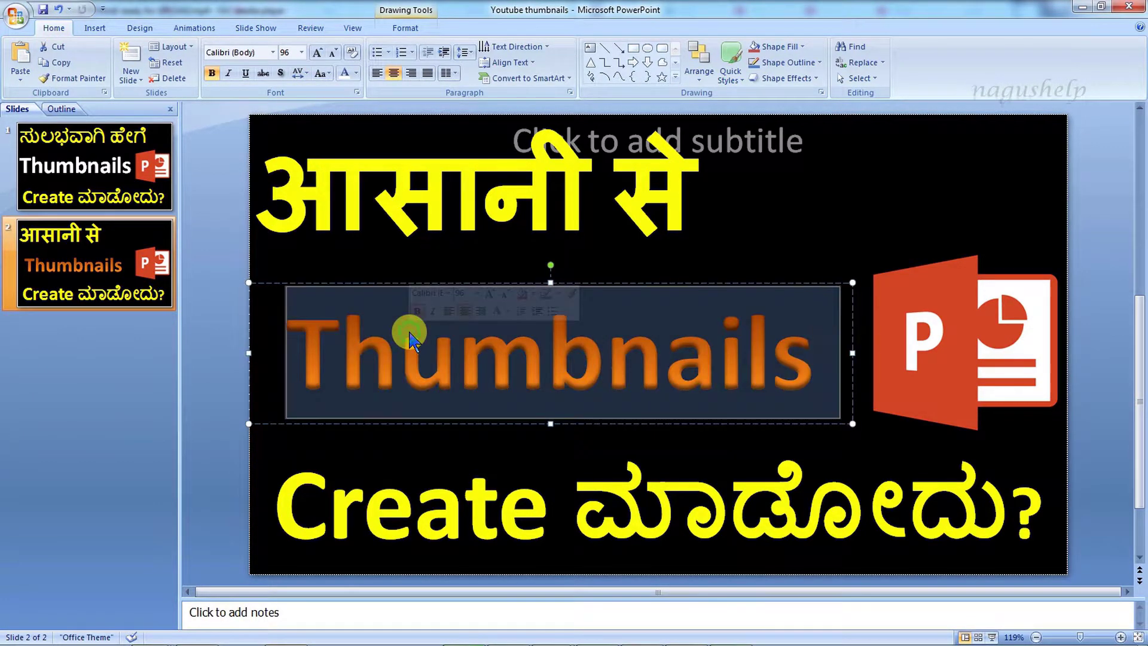
left_click(401, 31)
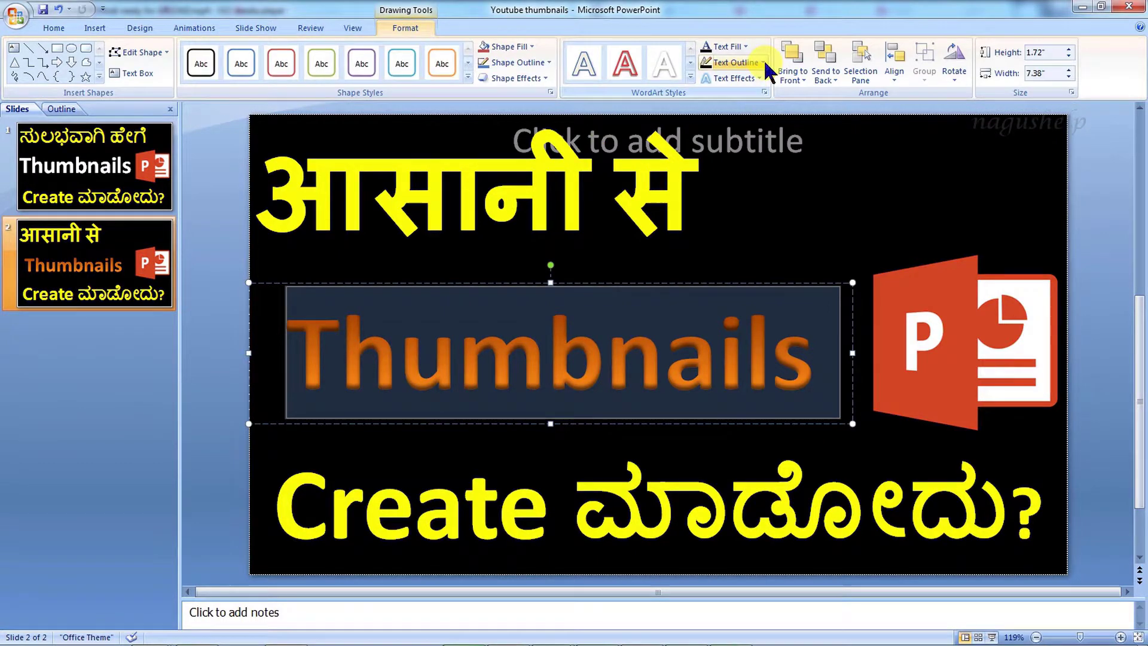
- Recolour the Thumbnails word and add a glow effect around it
left_click(745, 47)
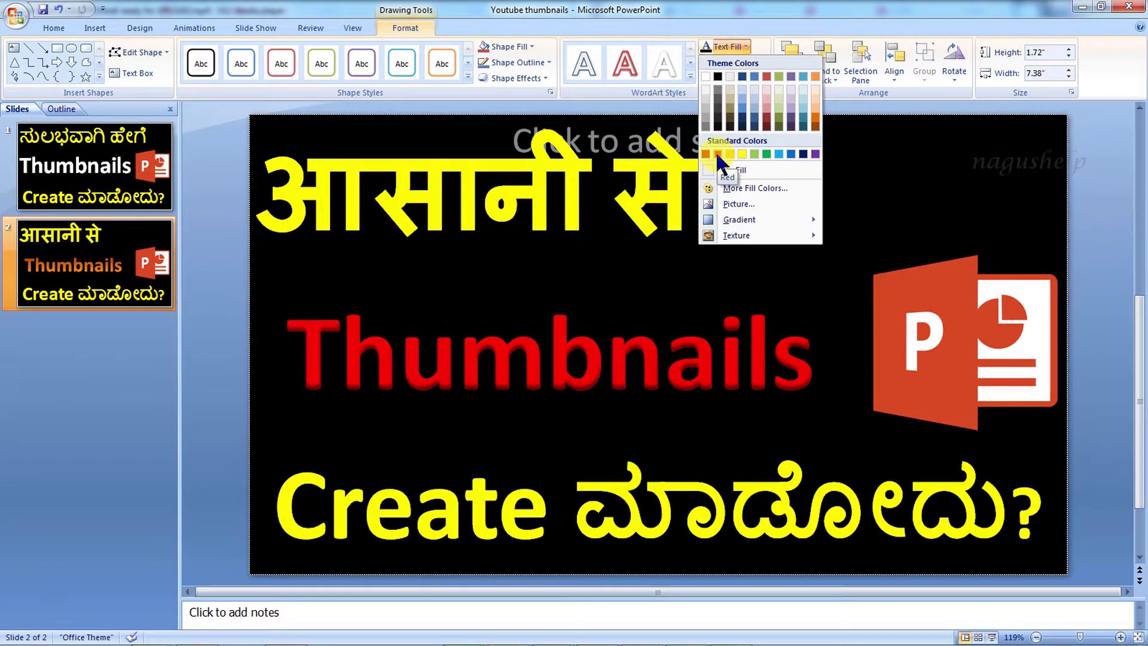
left_click(779, 155)
left_click(757, 77)
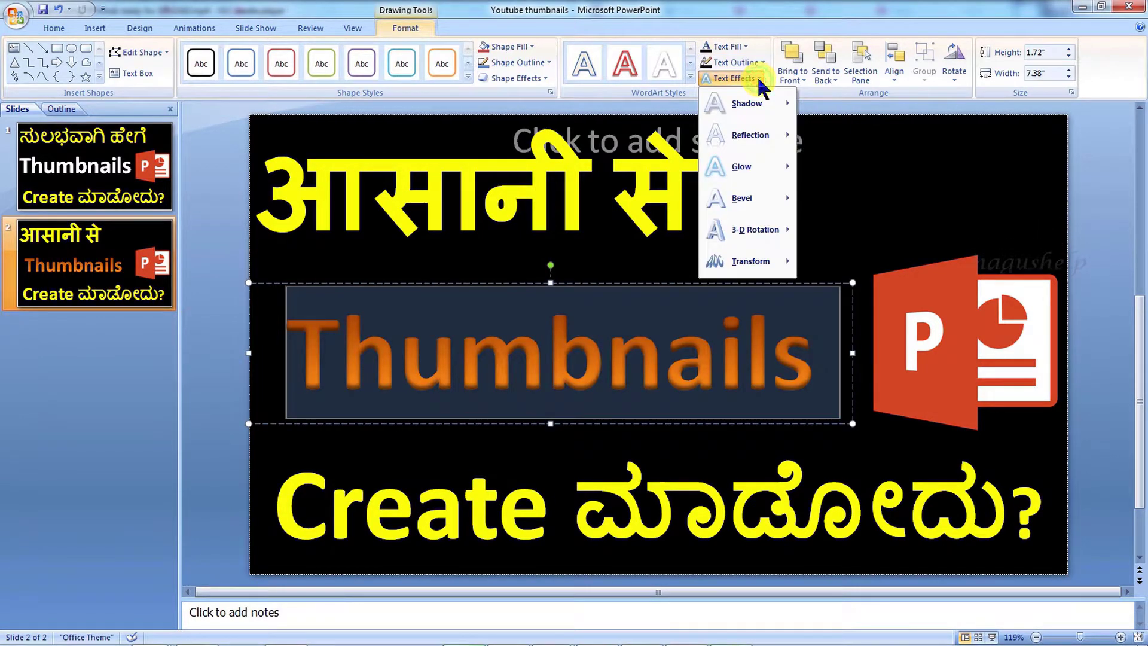
mouse_move(745, 162)
left_click(846, 265)
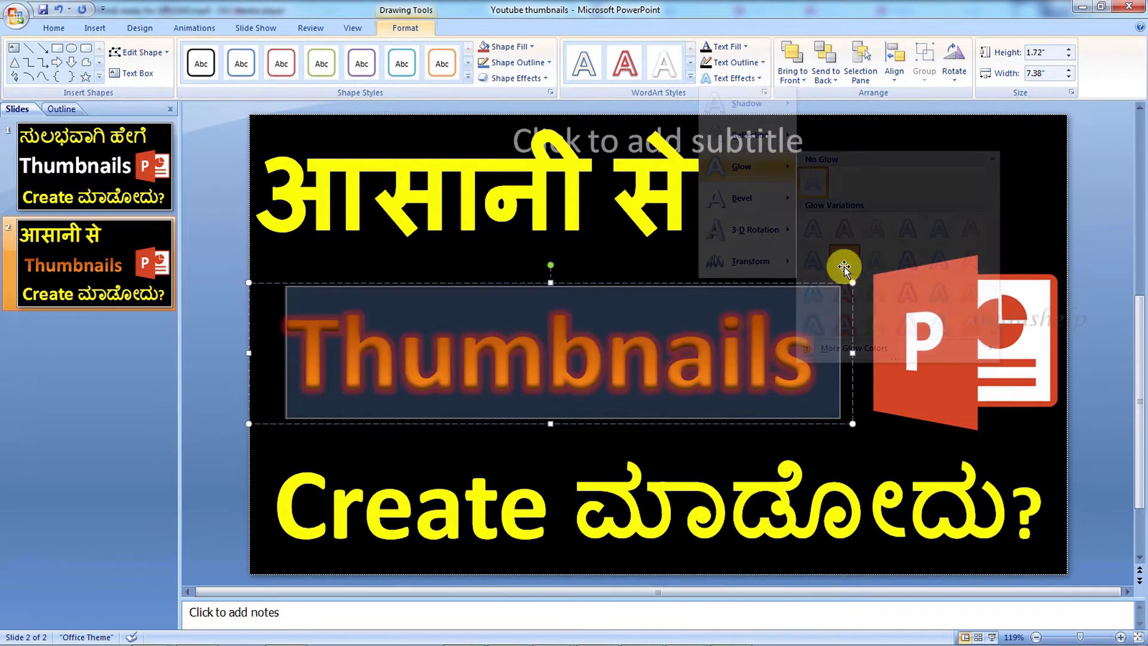
- Try a warp effect on Thumbnails, then undo it
left_click(756, 77)
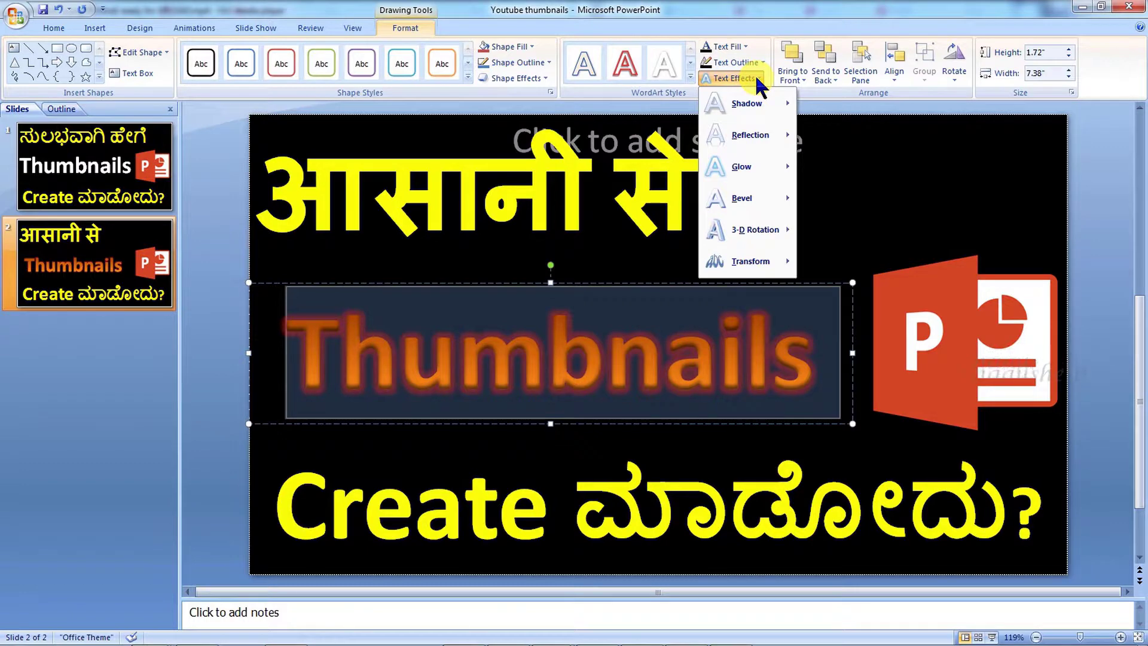
mouse_move(755, 230)
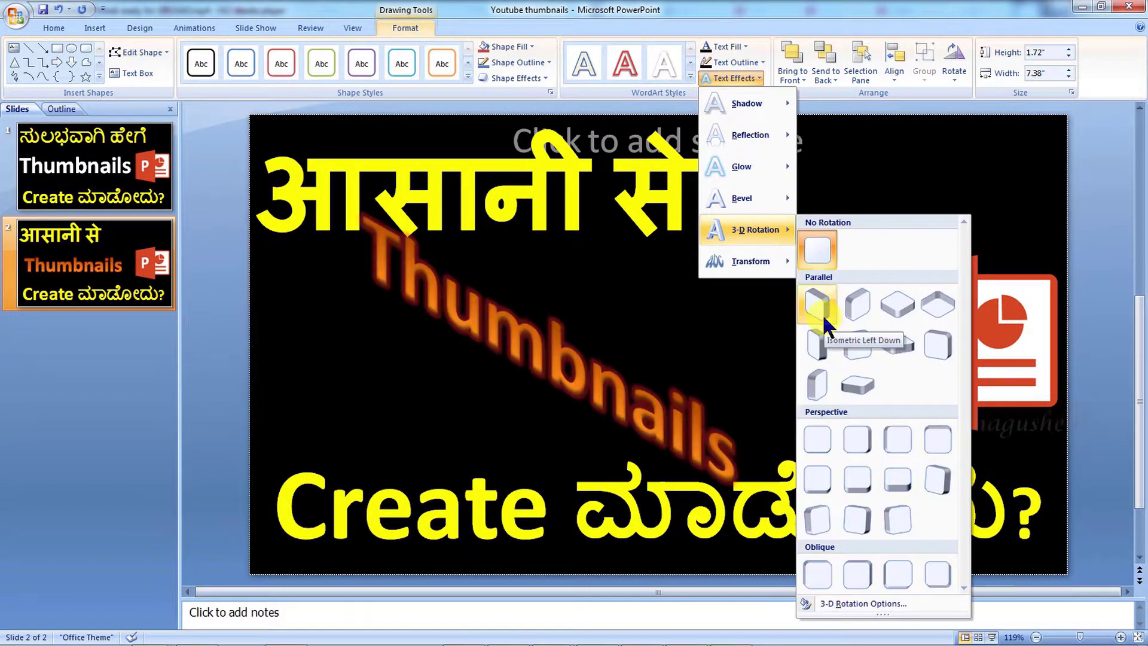
mouse_move(748, 261)
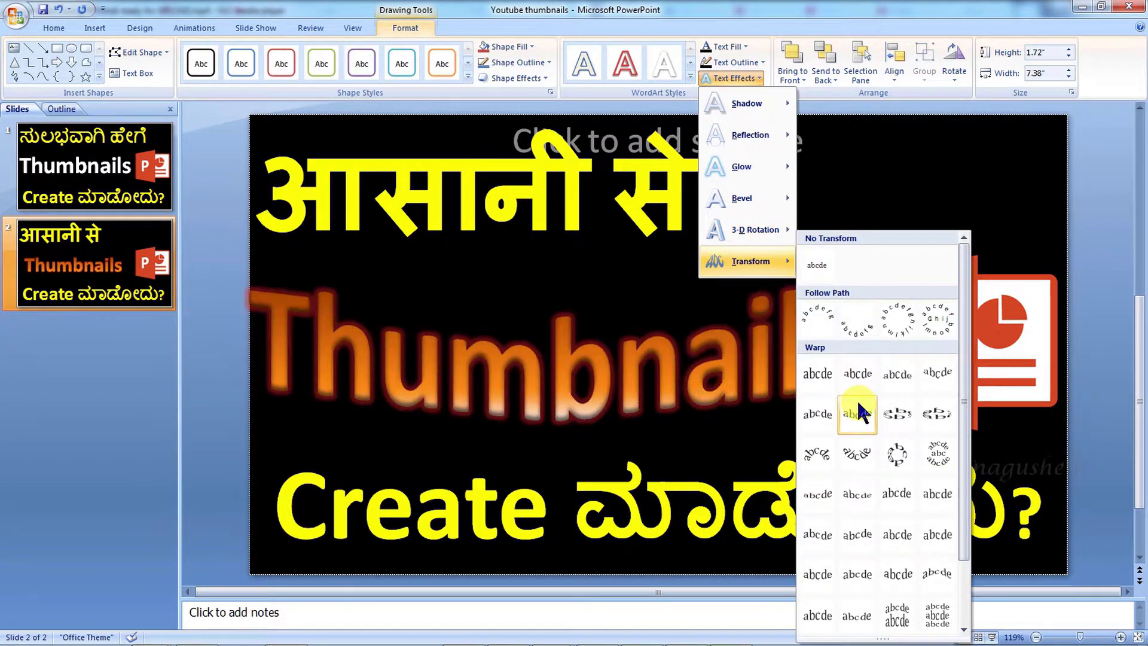
left_click(857, 412)
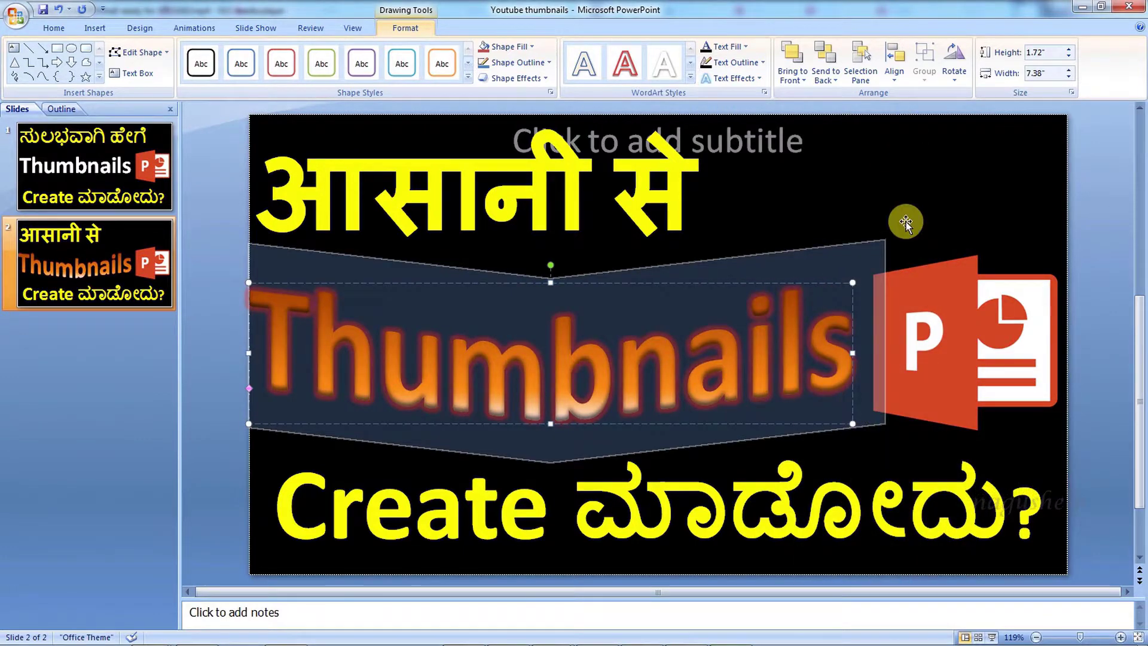
key("ctrl+z")
- Fill the Thumbnails text with the Water droplets texture
left_click(763, 62)
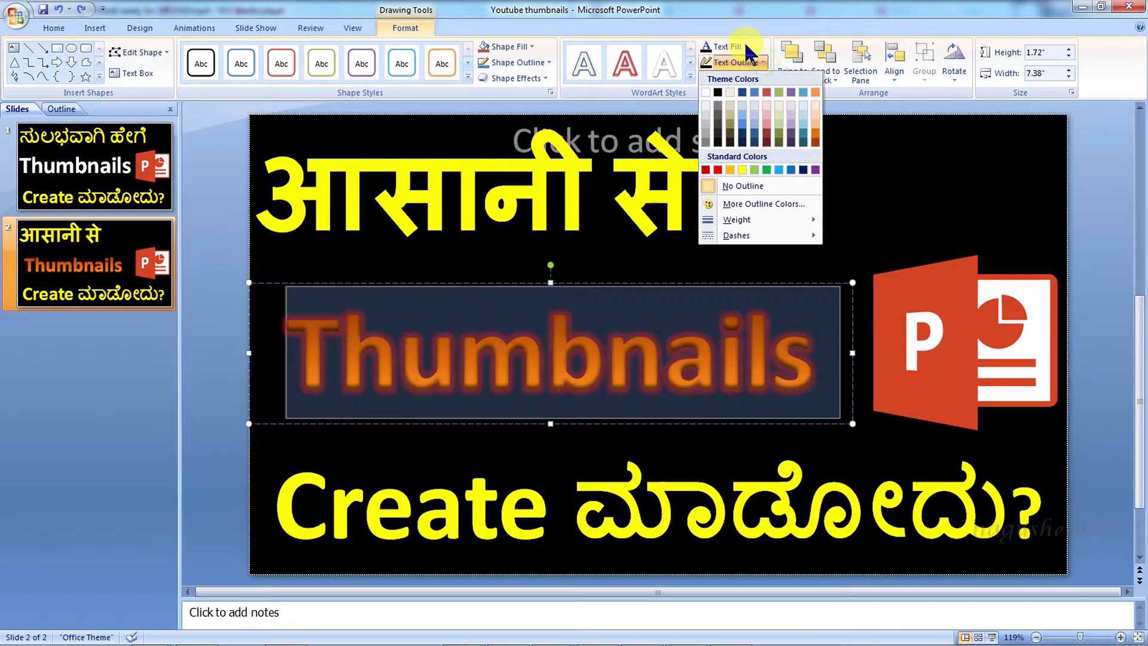
left_click(748, 48)
mouse_move(778, 235)
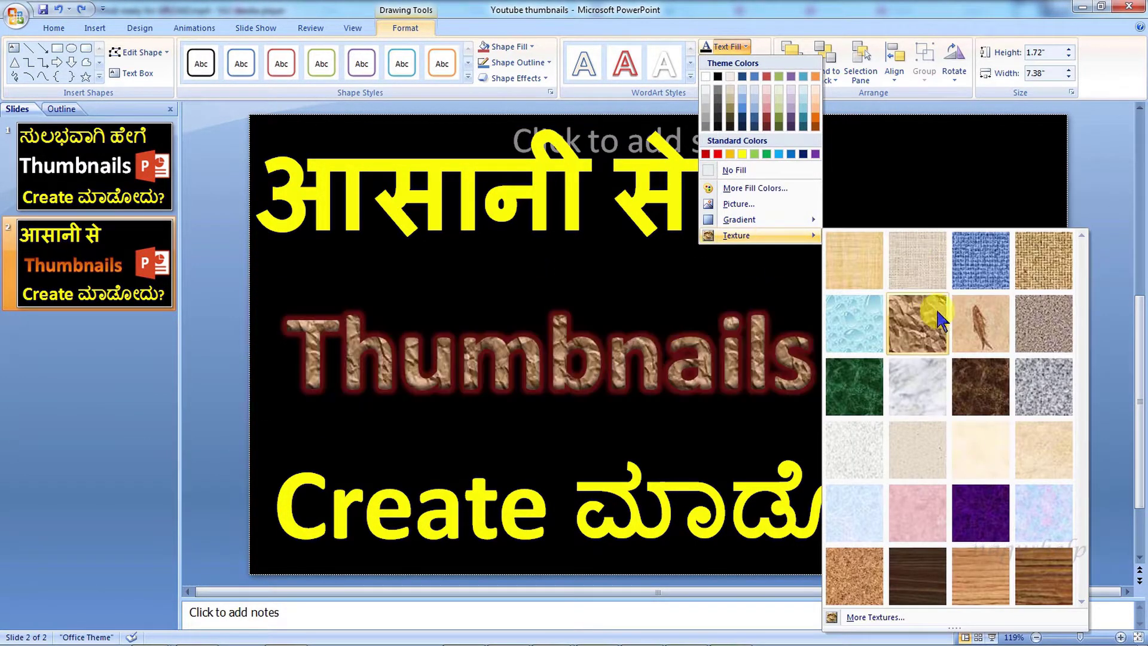
left_click(874, 323)
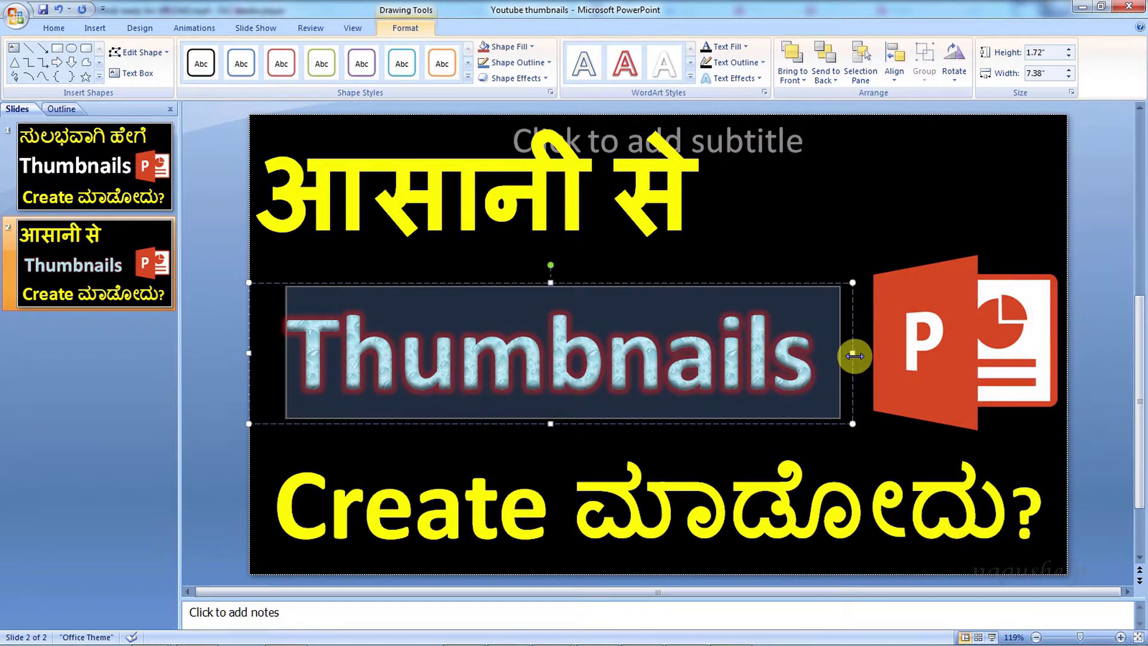
- Enlarge Thumbnails to 115 pt and widen its box so it stays on one line
left_click_drag(855, 356, 870, 353)
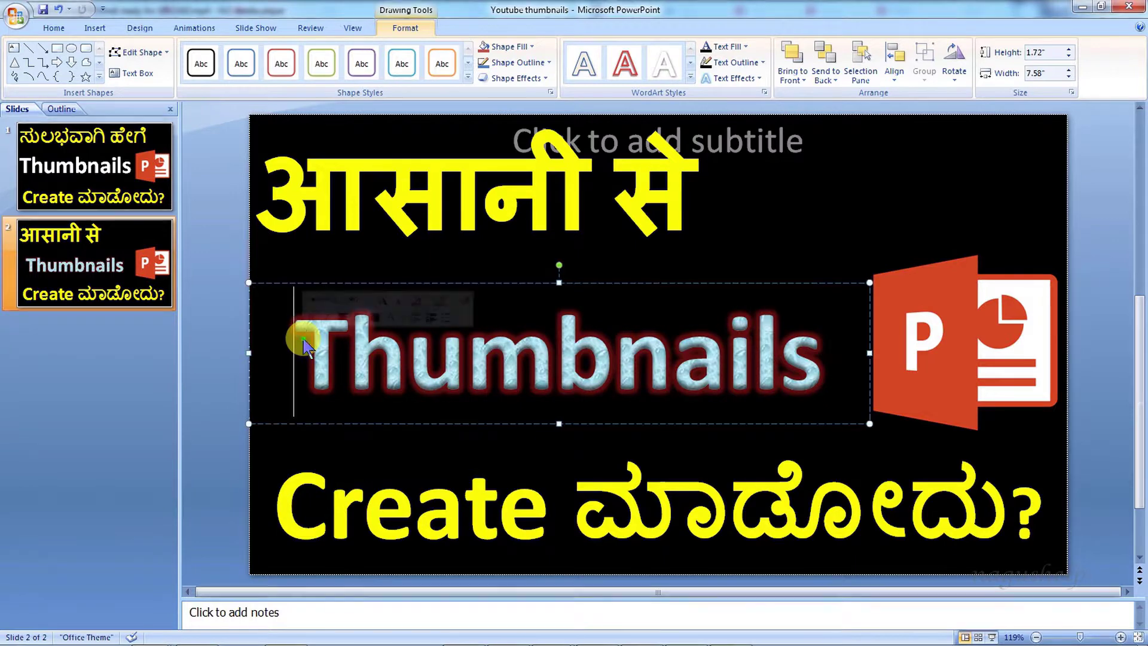
double_click(302, 339)
left_click(55, 27)
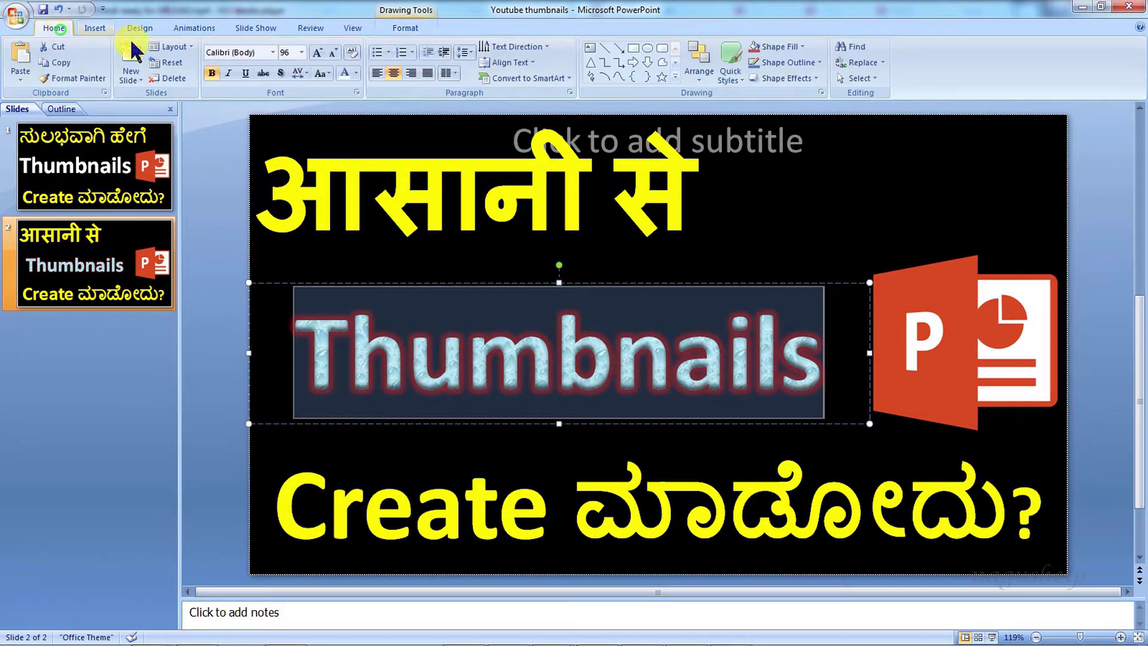
left_click(316, 54)
left_click_drag(884, 409, 921, 410)
left_click(92, 399)
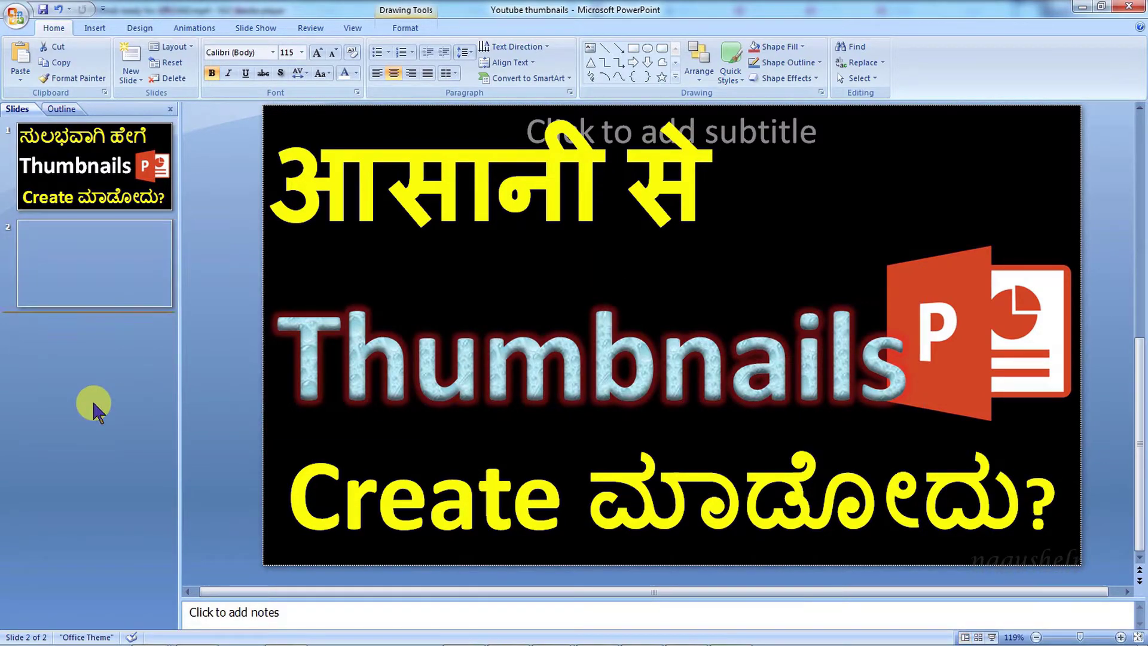
- Save only the current slide 1 as a JPEG named 'Youtube thumbnail to upload'
left_click(80, 189)
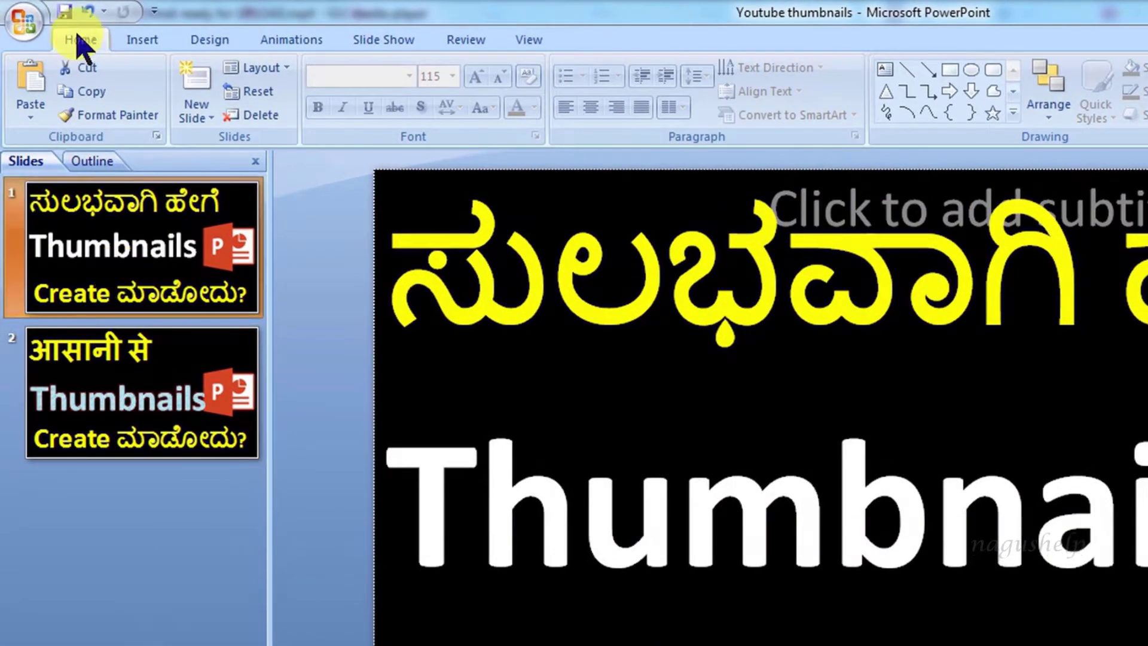
left_click(25, 24)
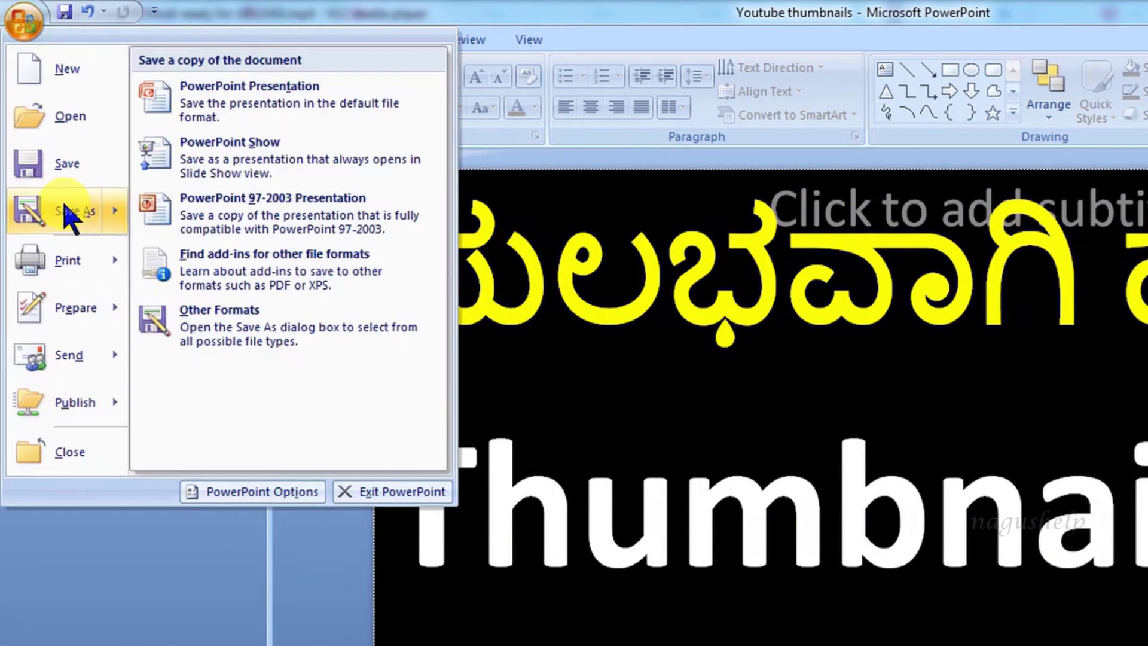
left_click(66, 211)
left_click(342, 571)
key("BackSpace")
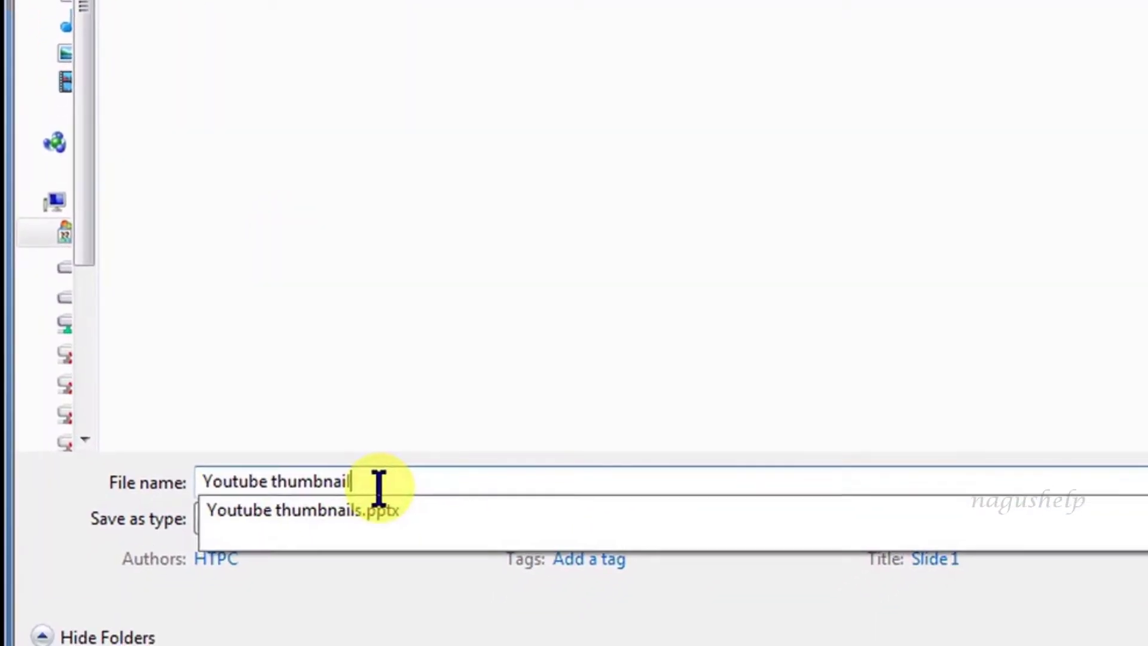
type("to upload")
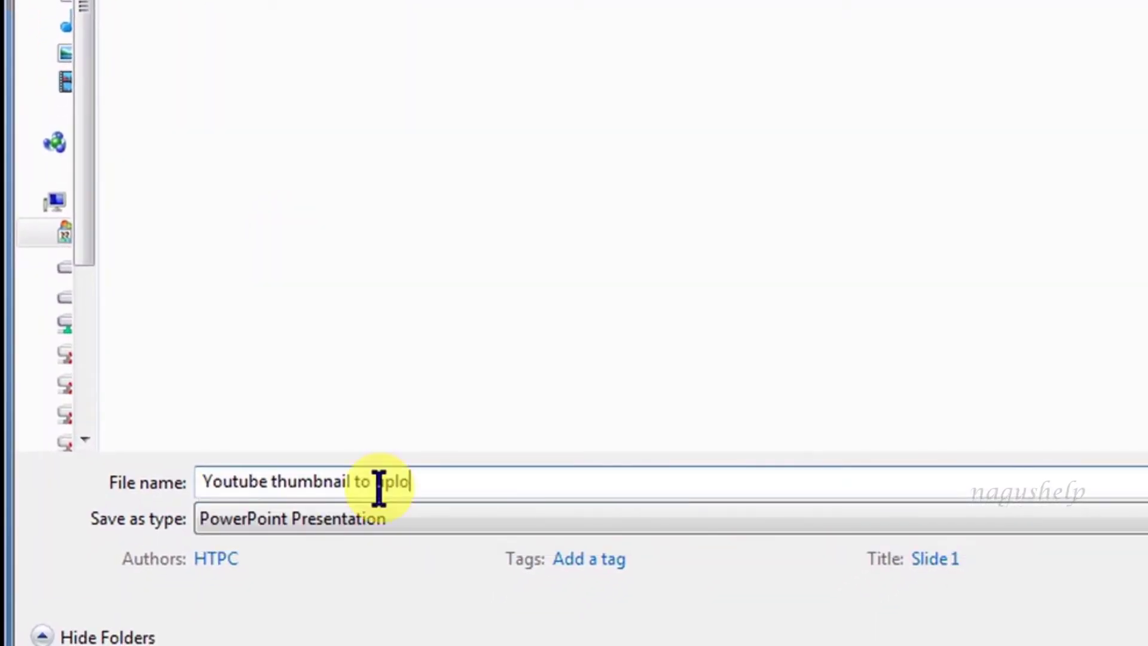
left_click(353, 520)
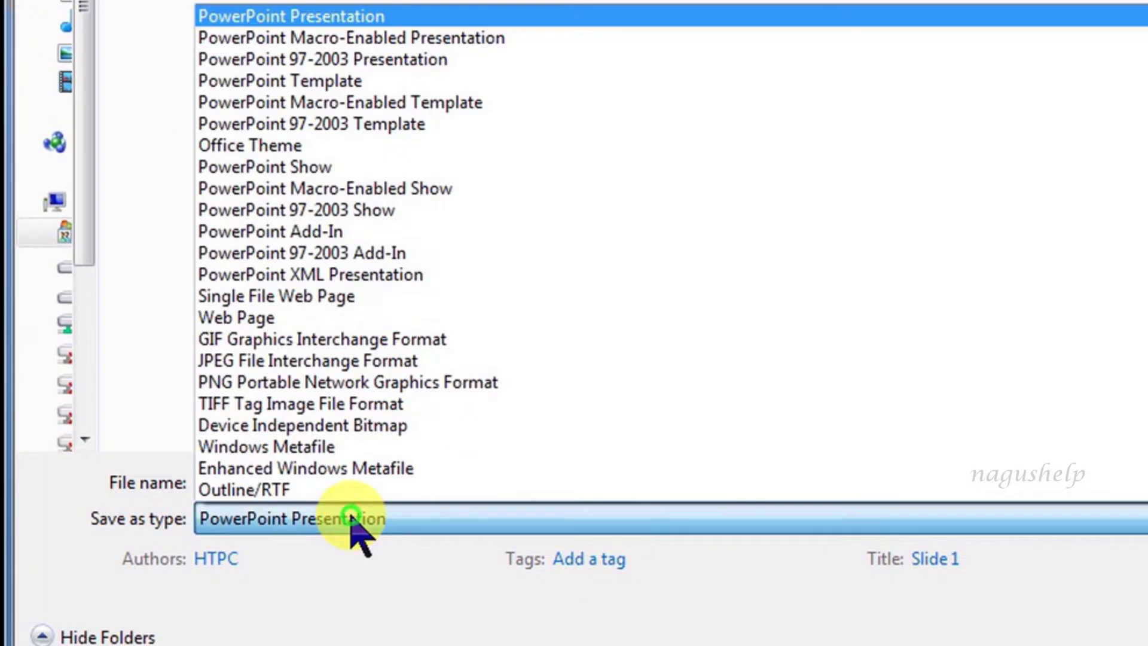
left_click(372, 360)
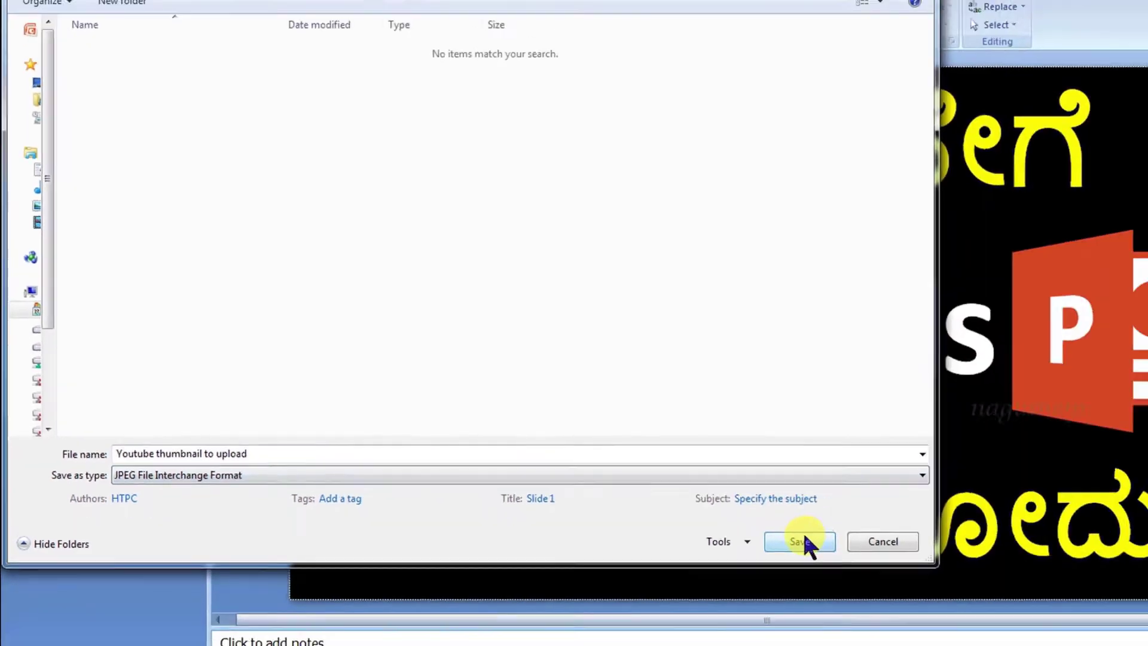
left_click(804, 539)
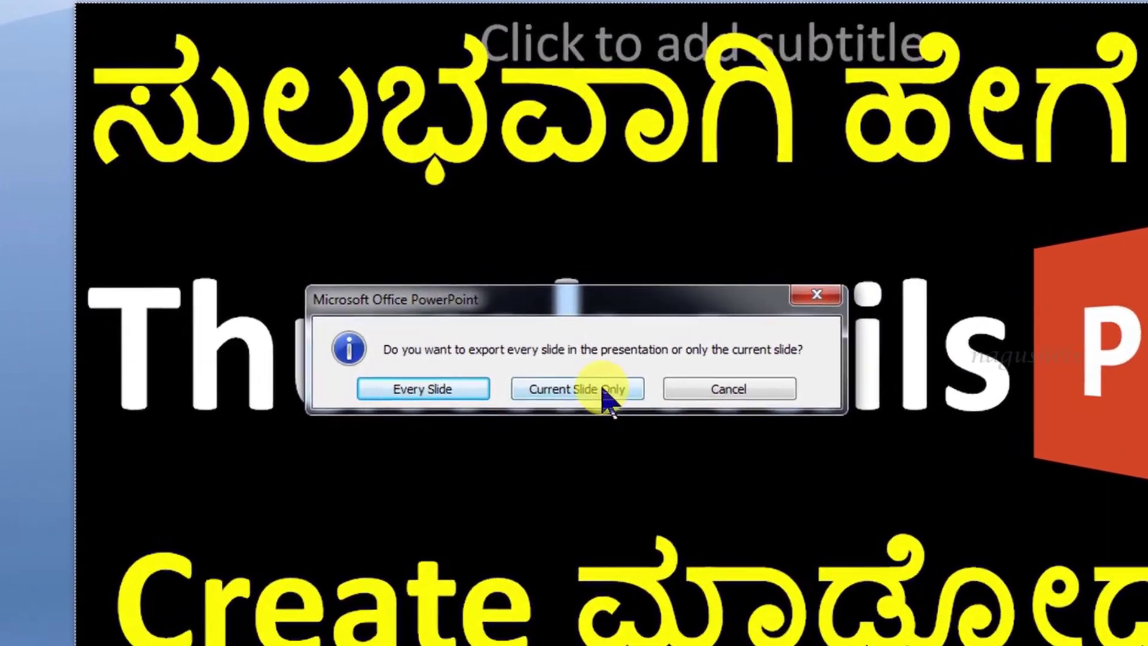
left_click(591, 363)
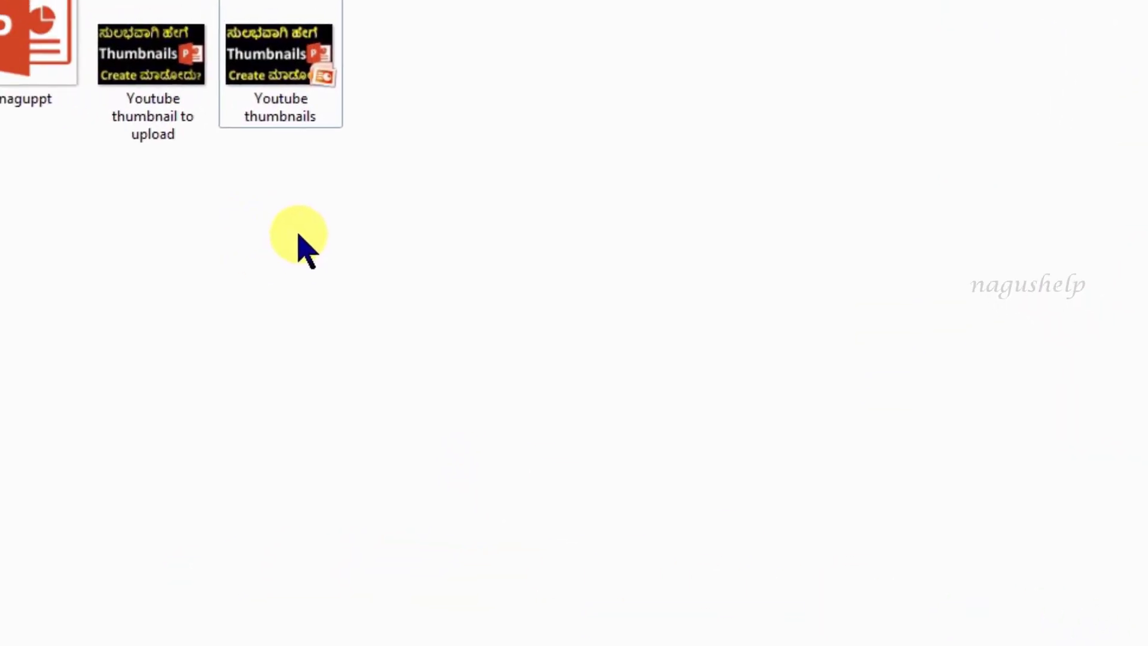
left_click(159, 81)
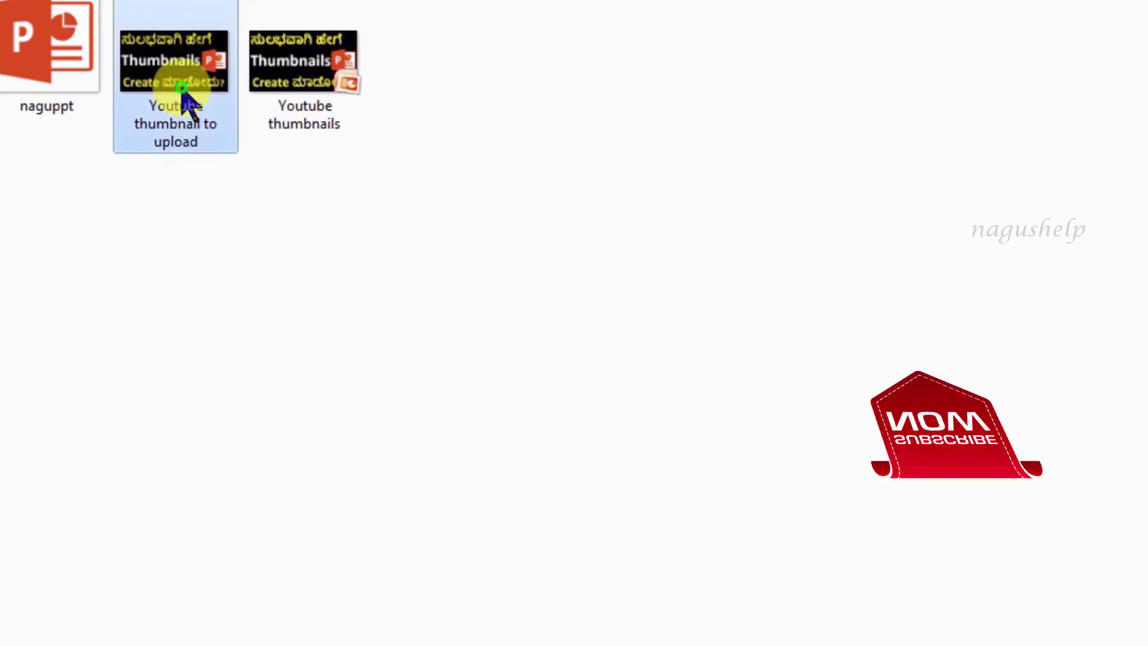
double_click(183, 99)
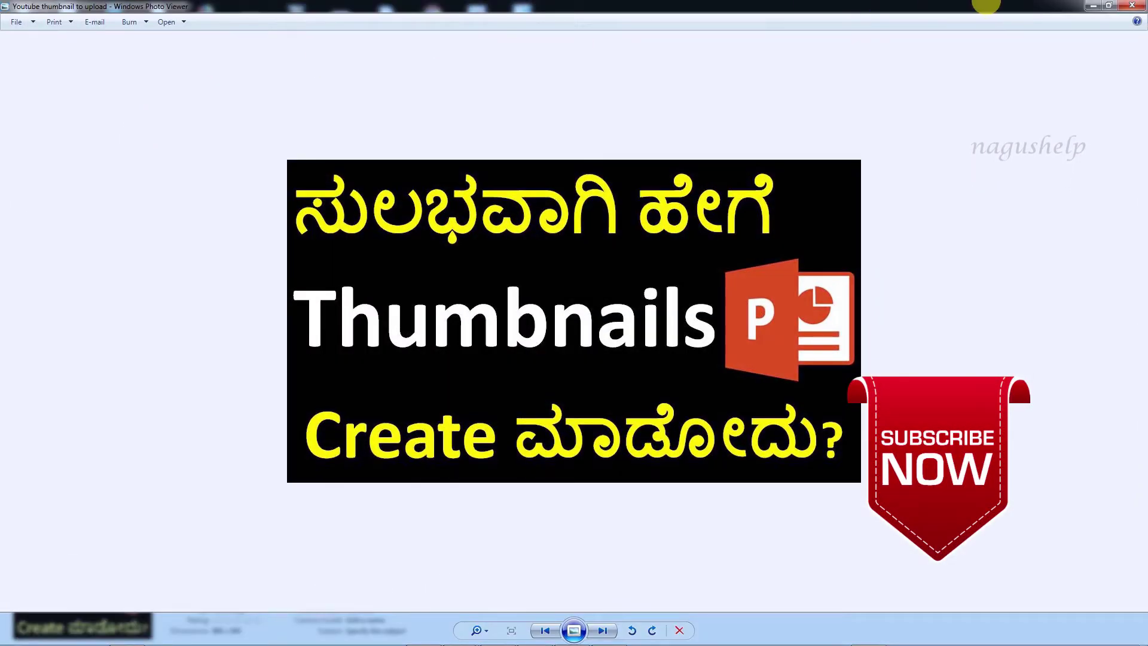
left_click(1132, 6)
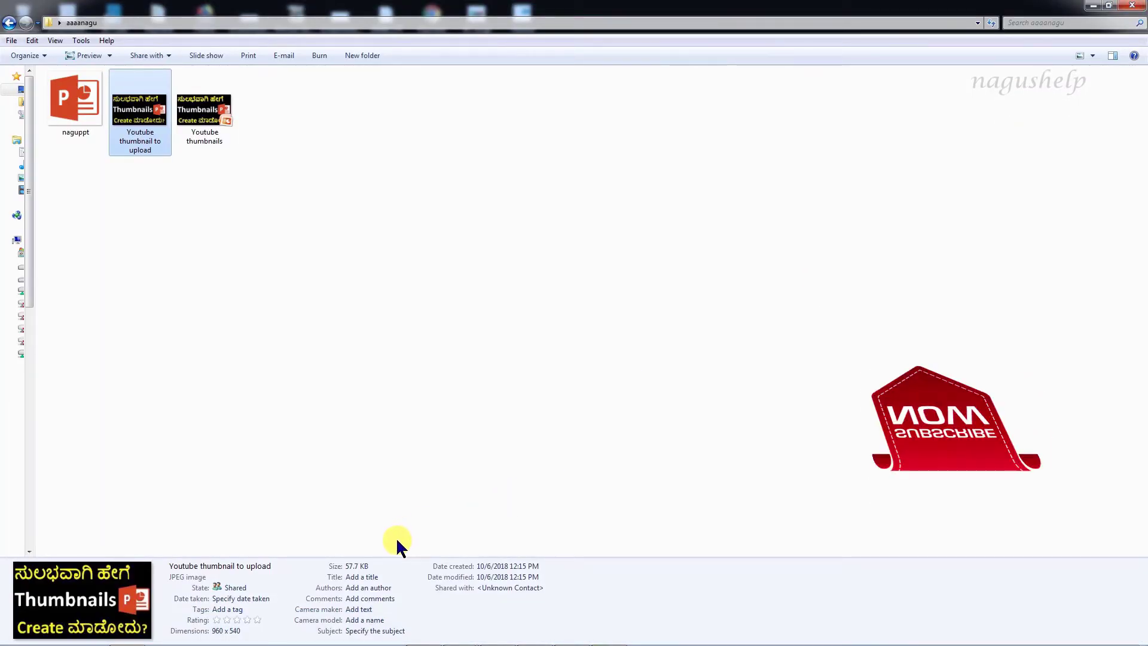
right_click(139, 131)
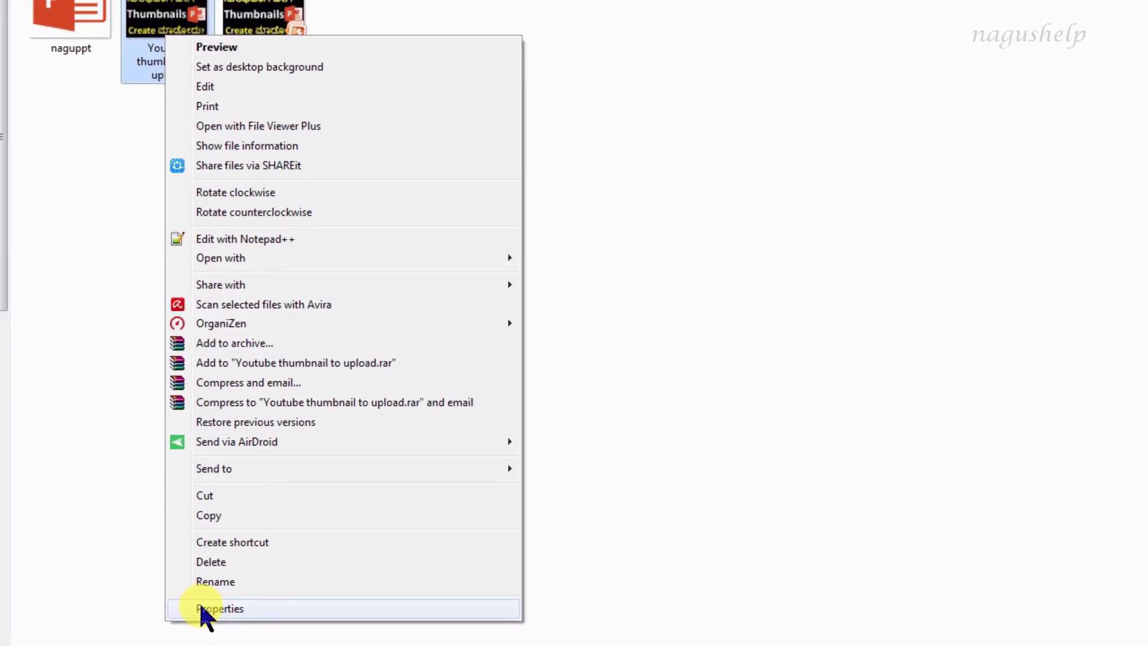
left_click(200, 607)
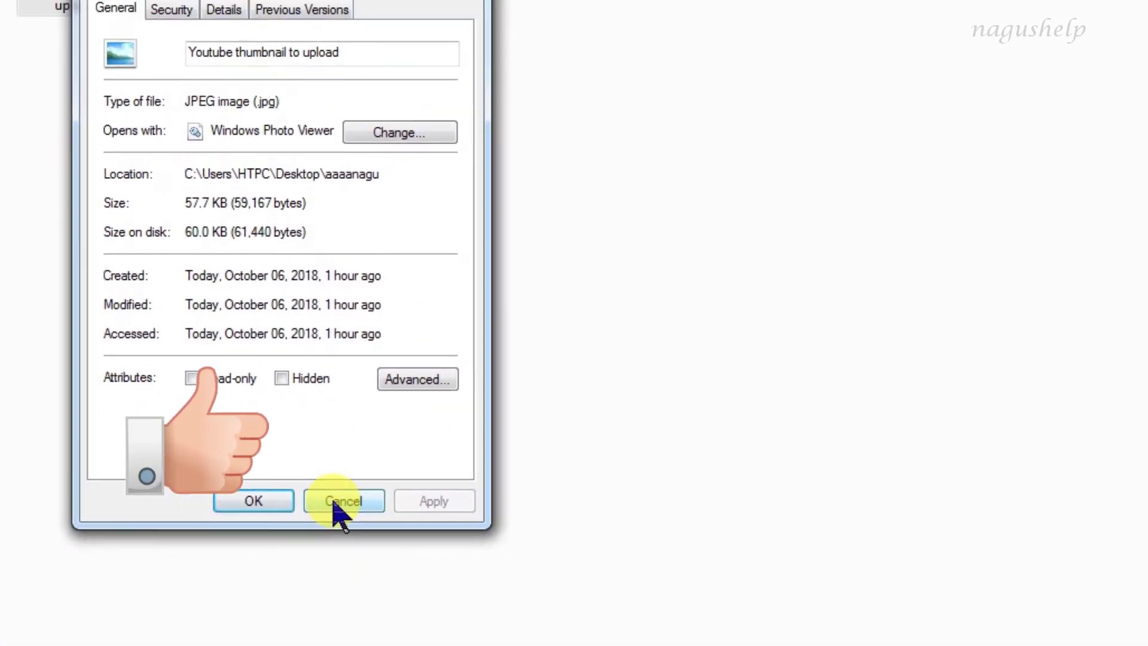
left_click(397, 611)
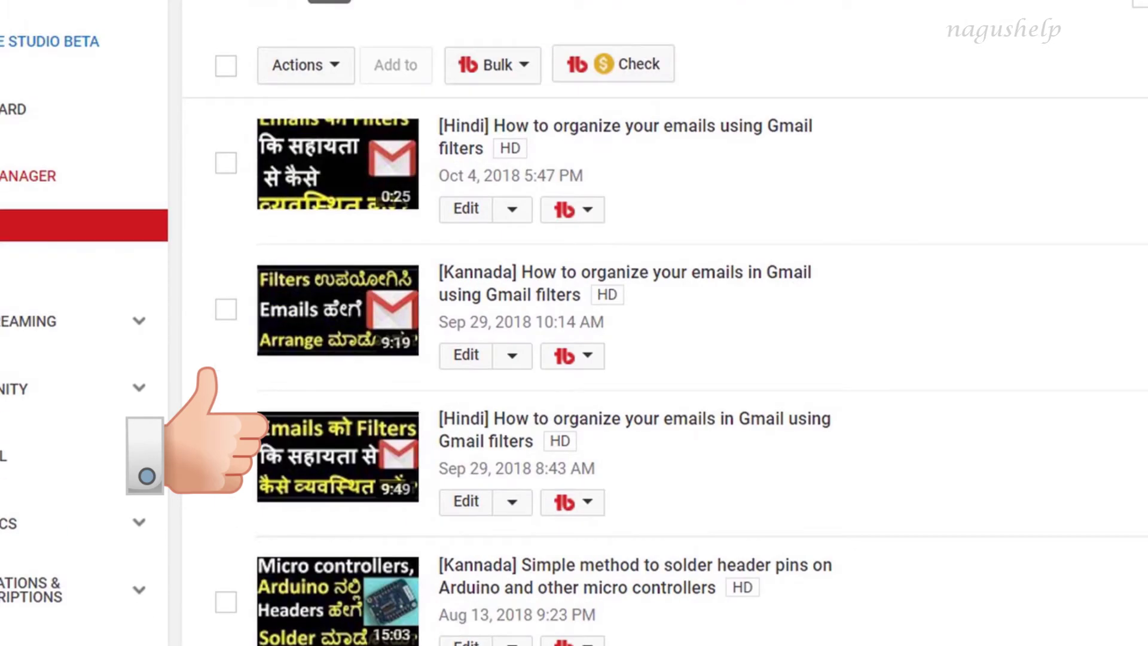
- Upload gmail filters.jpg as the Hindi Gmail filters video's custom thumbnail and save it
left_click(465, 211)
mouse_move(955, 497)
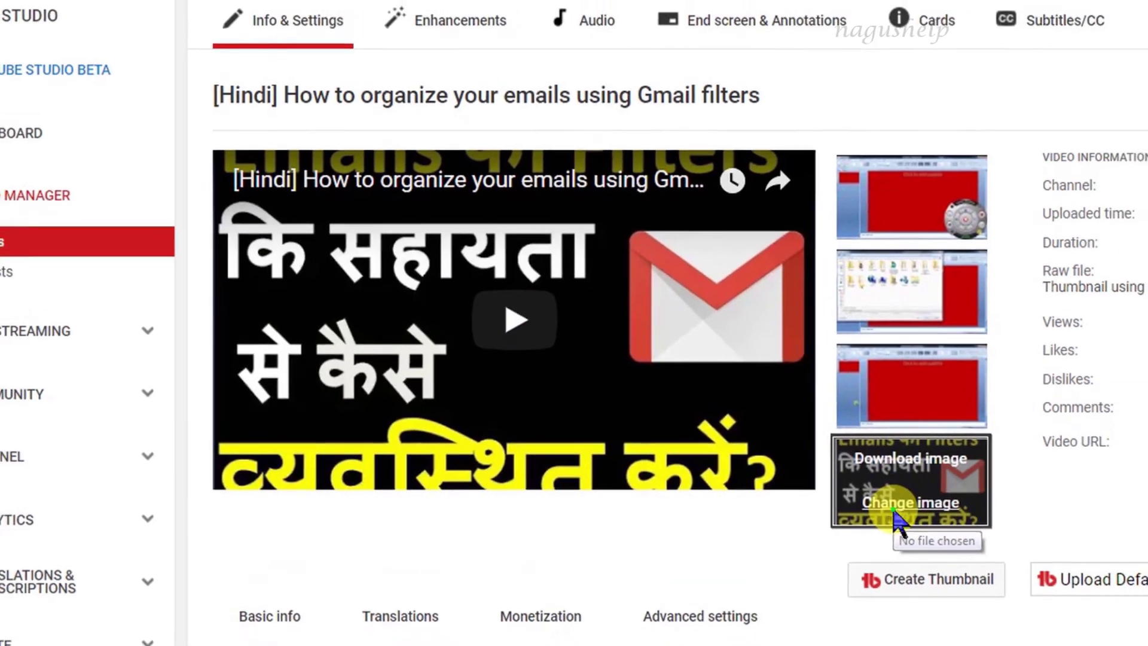
left_click(941, 519)
left_click(98, 104)
double_click(97, 103)
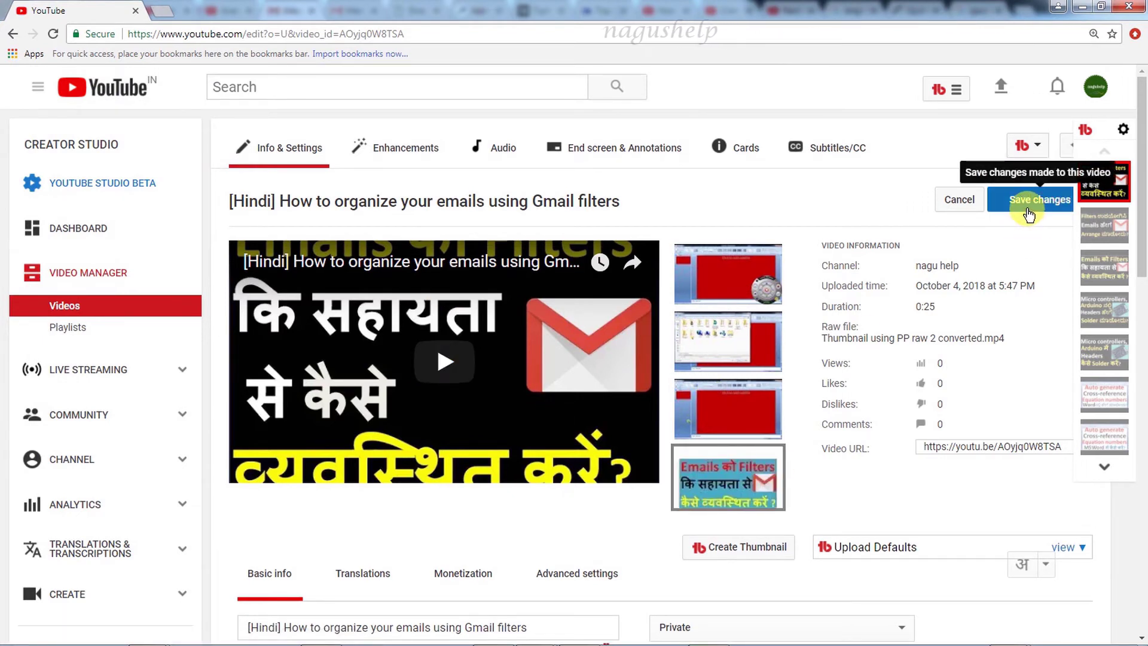
left_click(1025, 200)
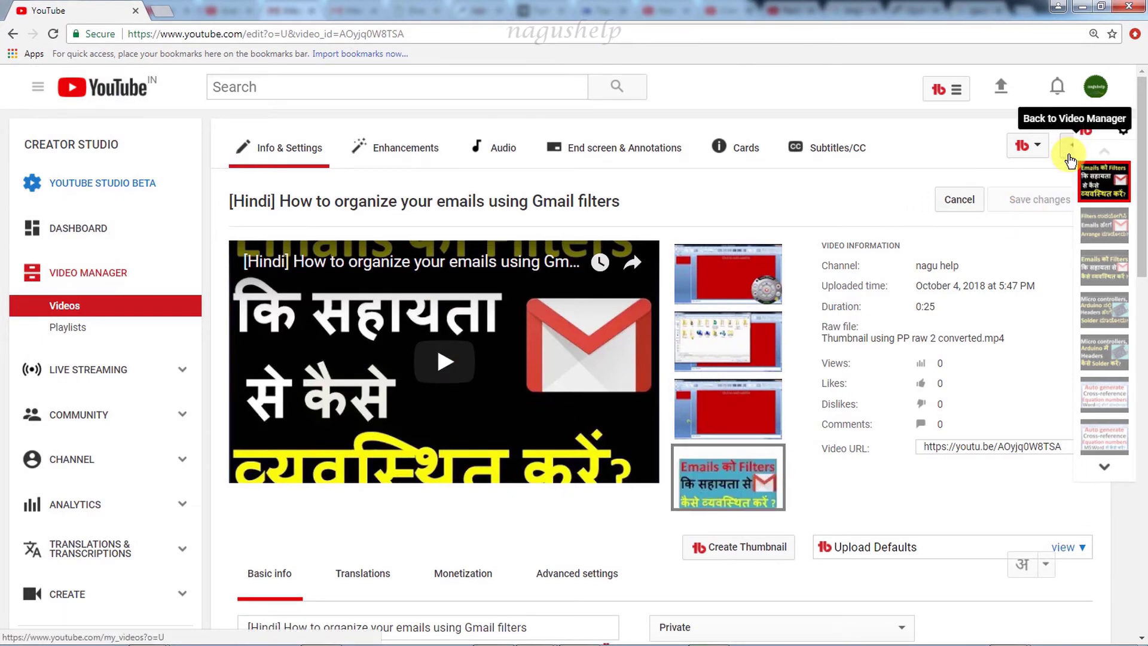
left_click(1070, 159)
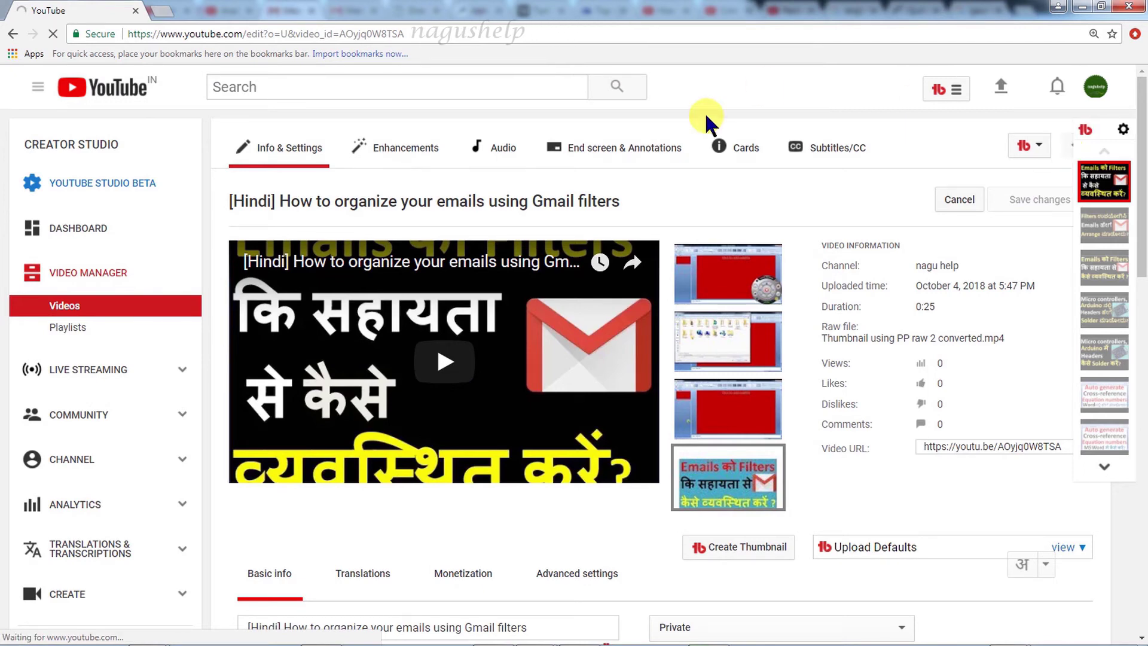